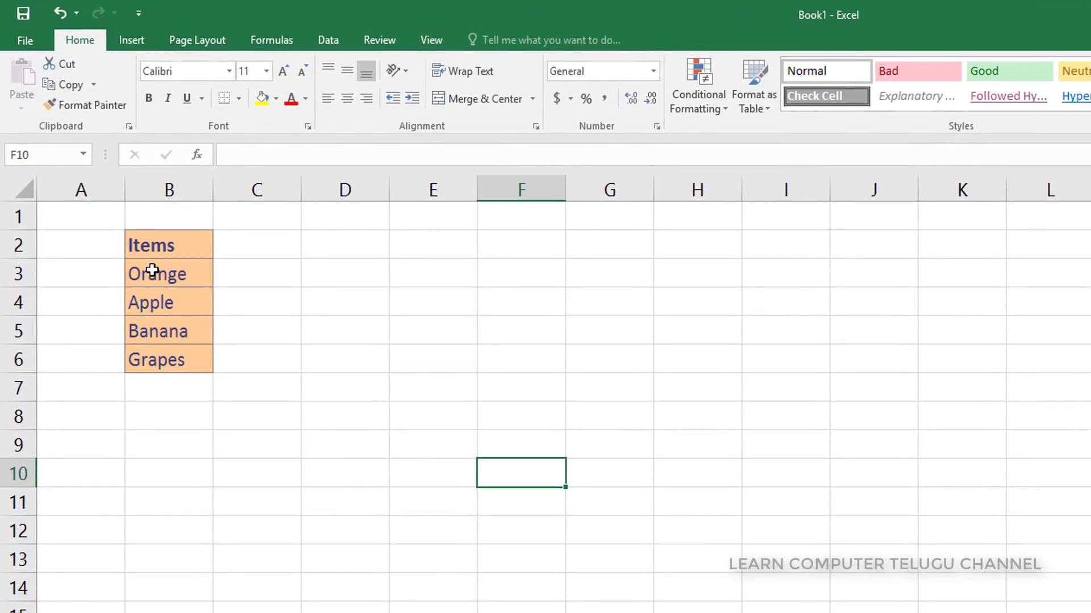
Step: Examine the fruit items in B3:B6 and the tutorial outline entry about using data from cells
left_click_drag(153, 270, 160, 372)
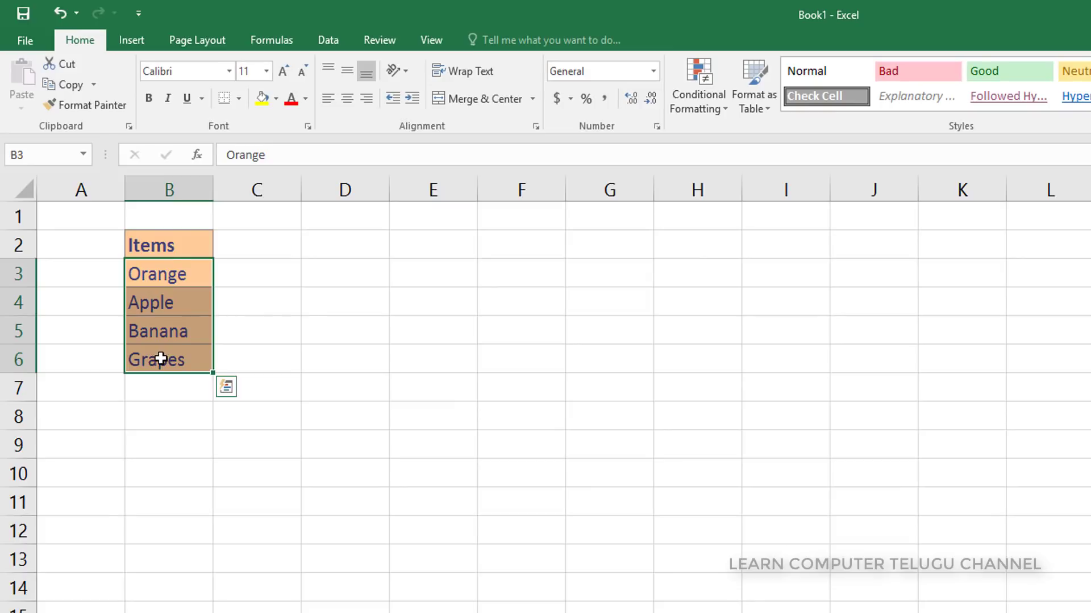
left_click(624, 392)
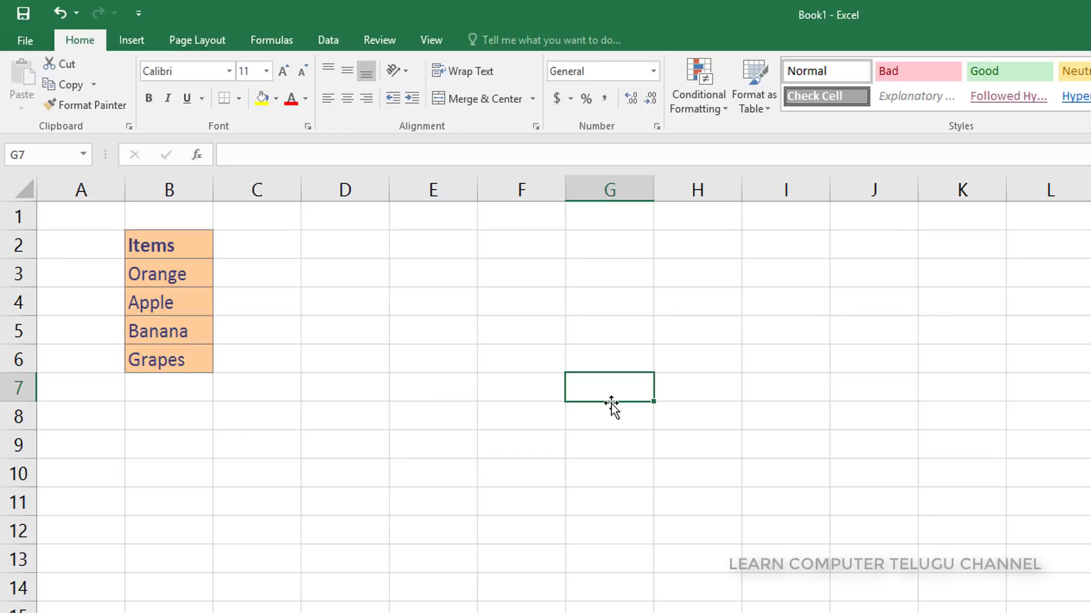
left_click(172, 281)
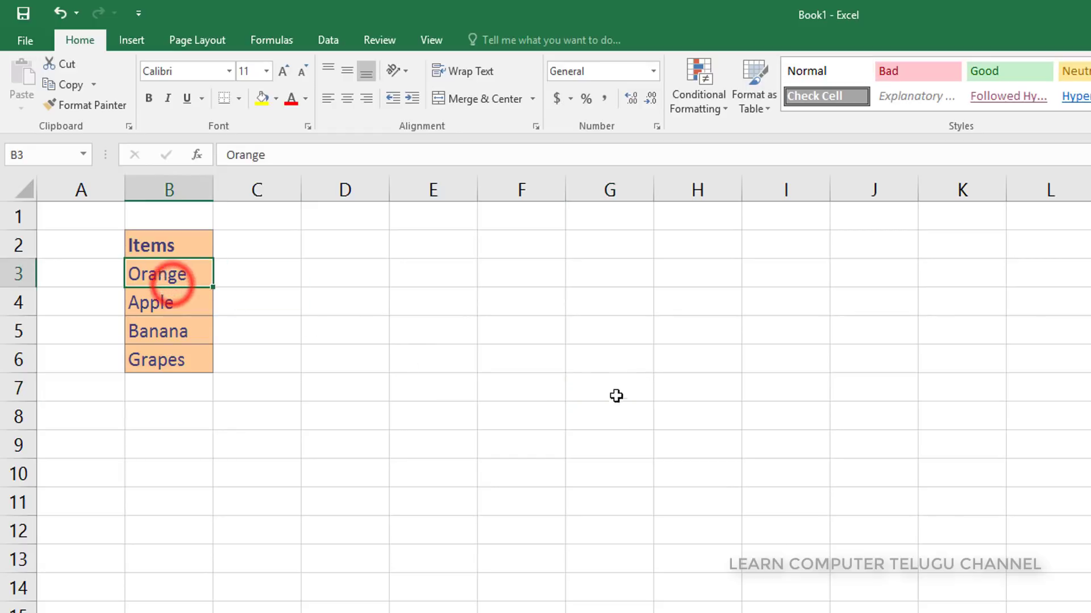
left_click(626, 363)
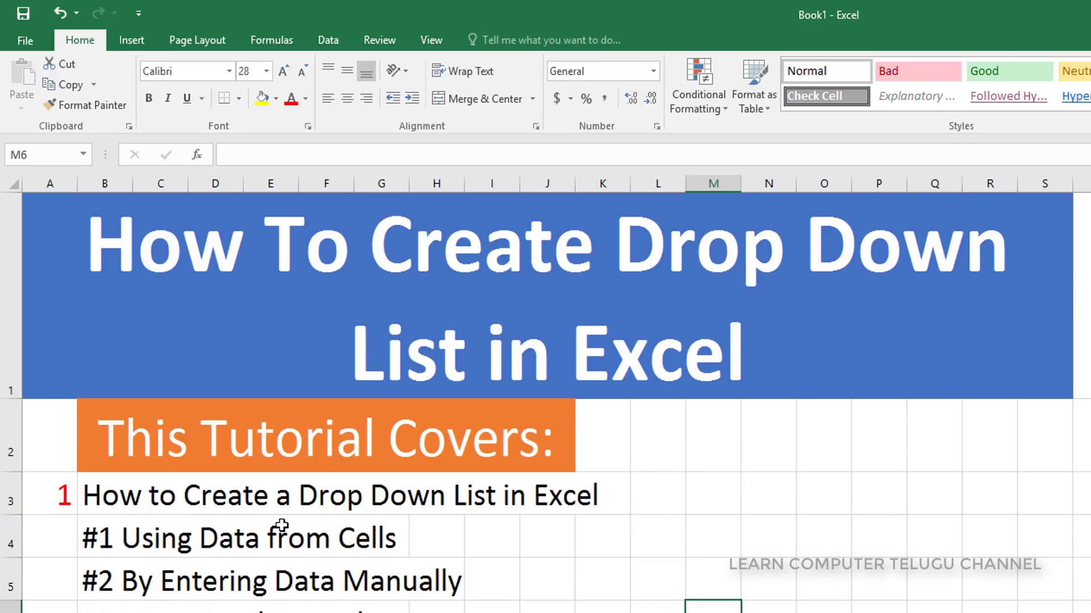
left_click(182, 547)
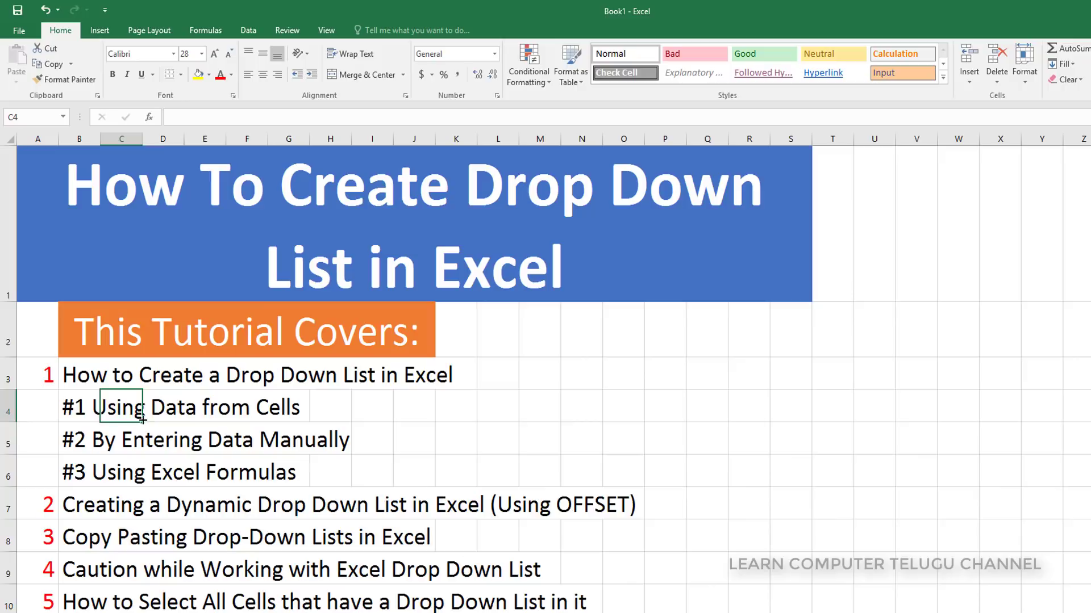
left_click_drag(69, 410, 119, 412)
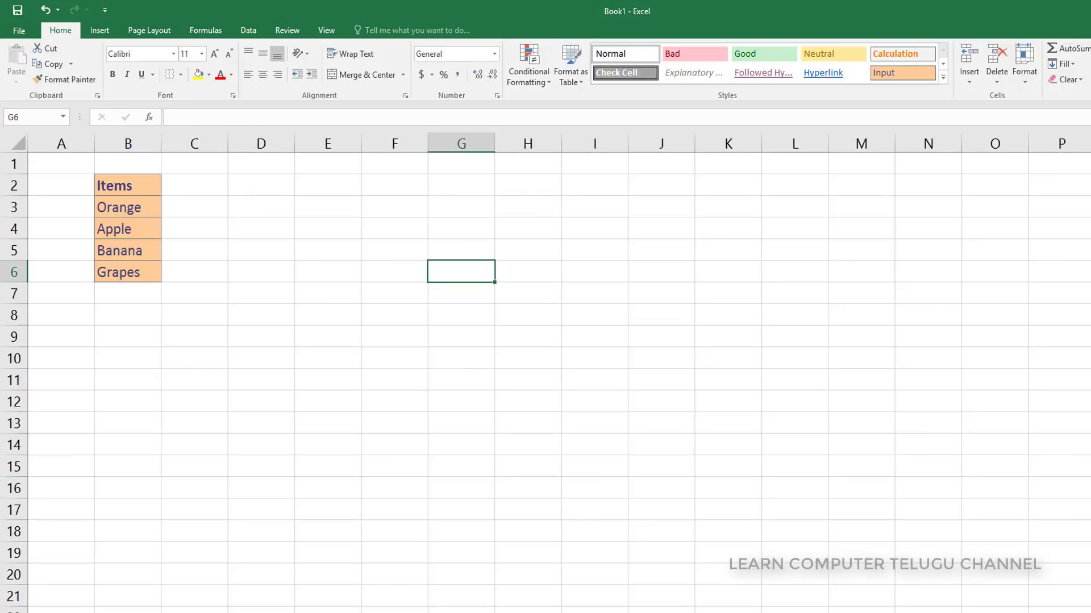
left_click(128, 230)
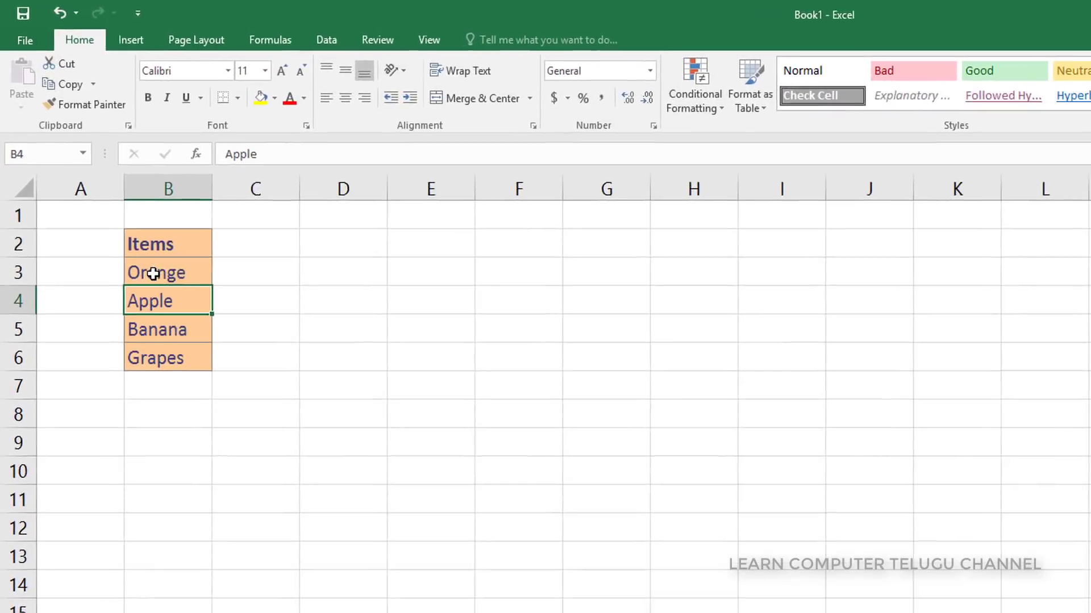
left_click_drag(122, 214, 120, 285)
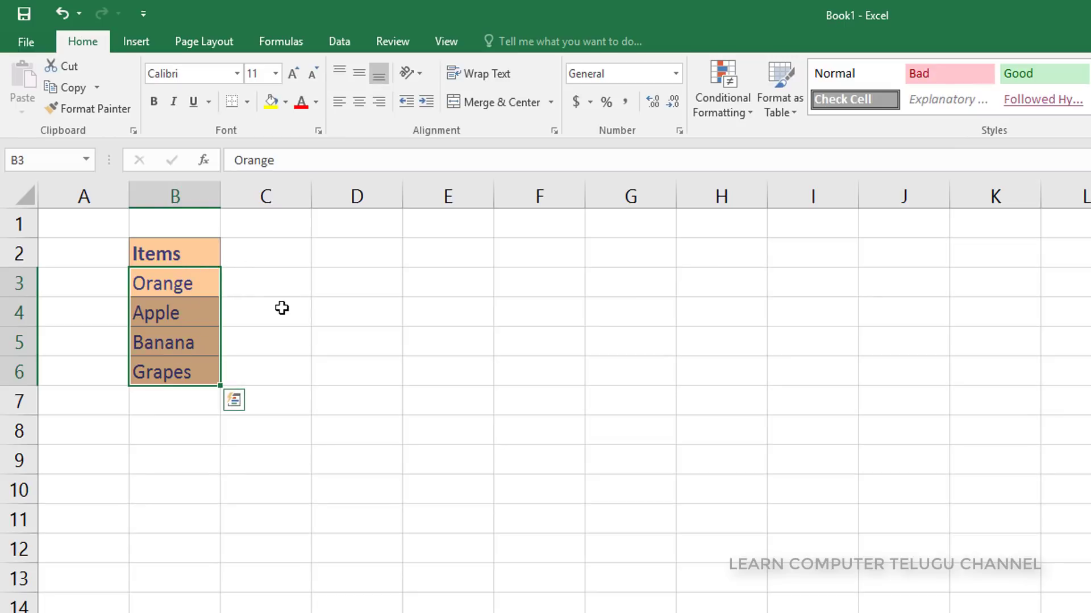
left_click(282, 330)
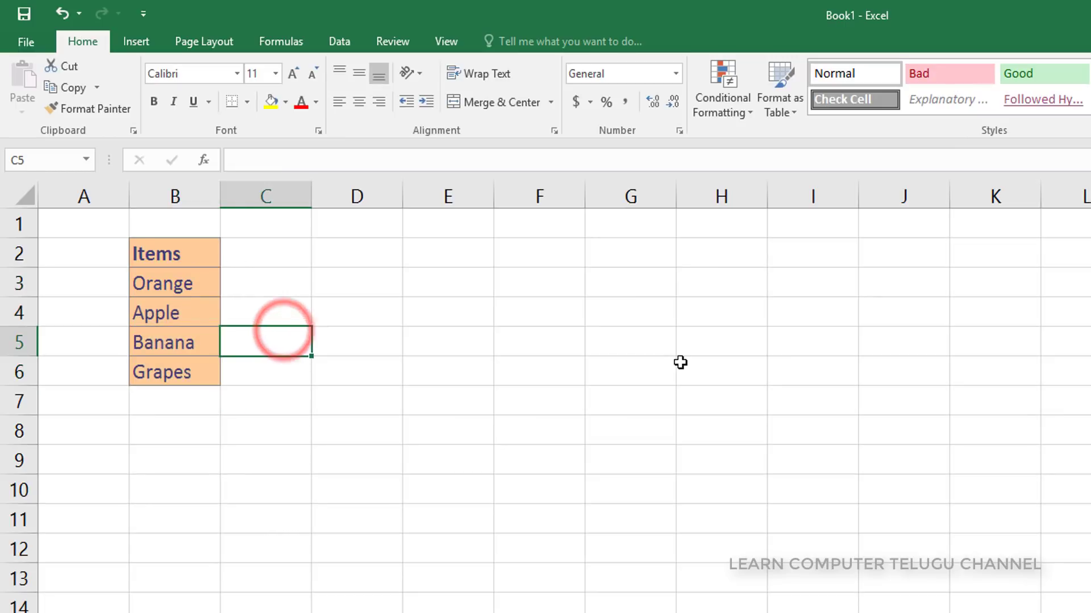
Step: Apply the Bad cell style to the empty cell G5
left_click(599, 376)
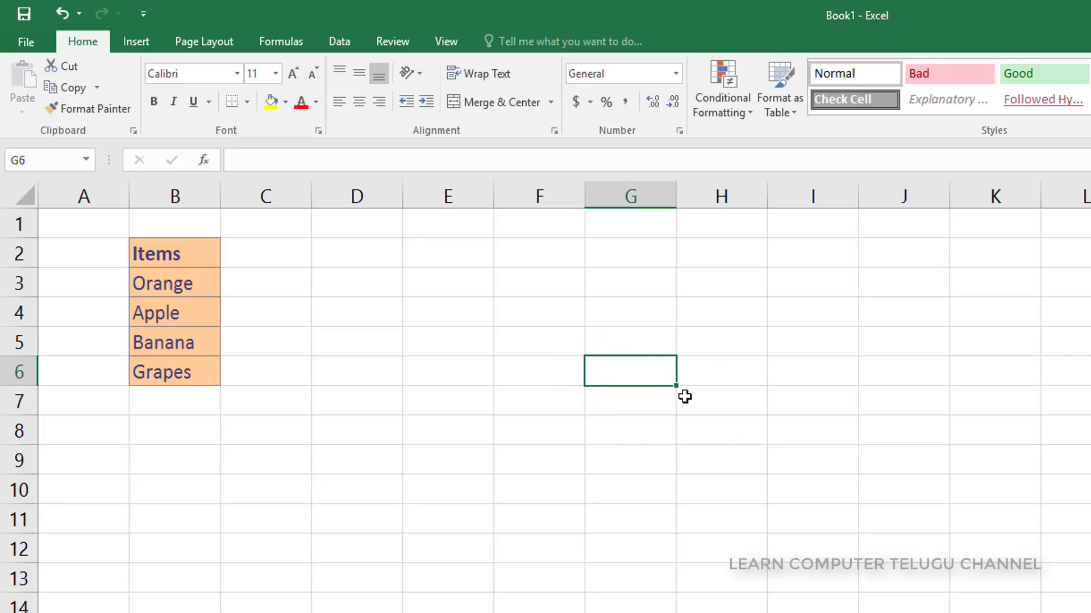
key("Up")
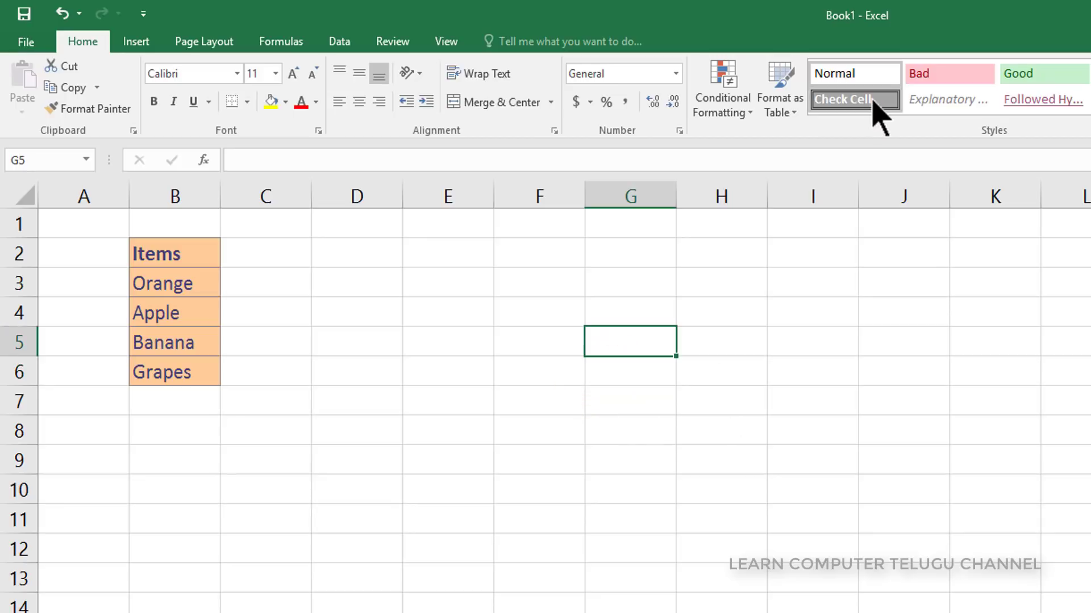
left_click(930, 85)
left_click(598, 397)
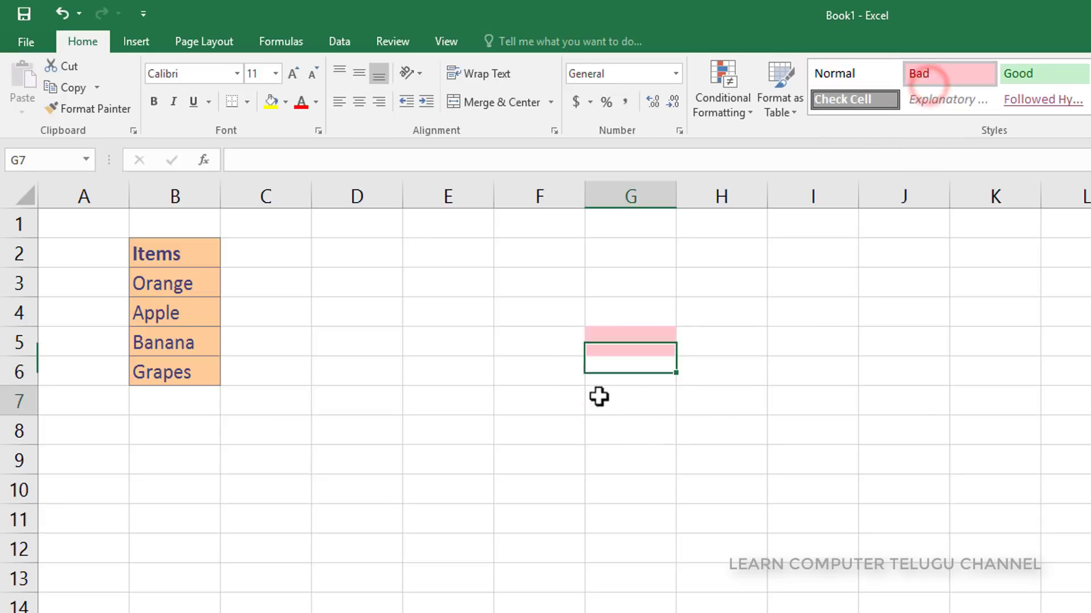
Step: Start a data validation rule for cell G5 and set its allowed value type to List
left_click(627, 323)
left_click(615, 340)
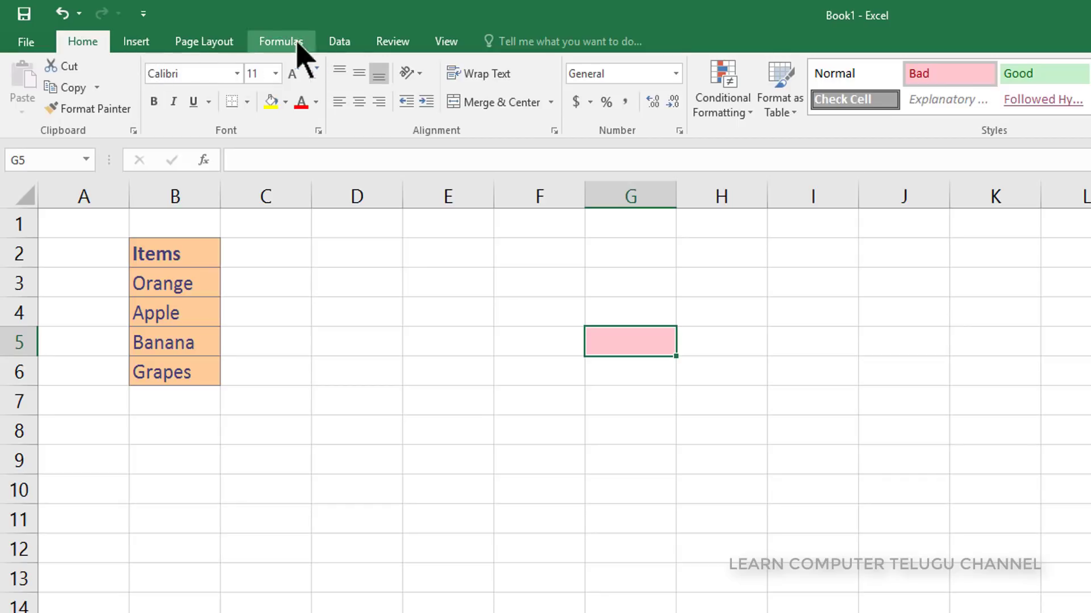
left_click(327, 40)
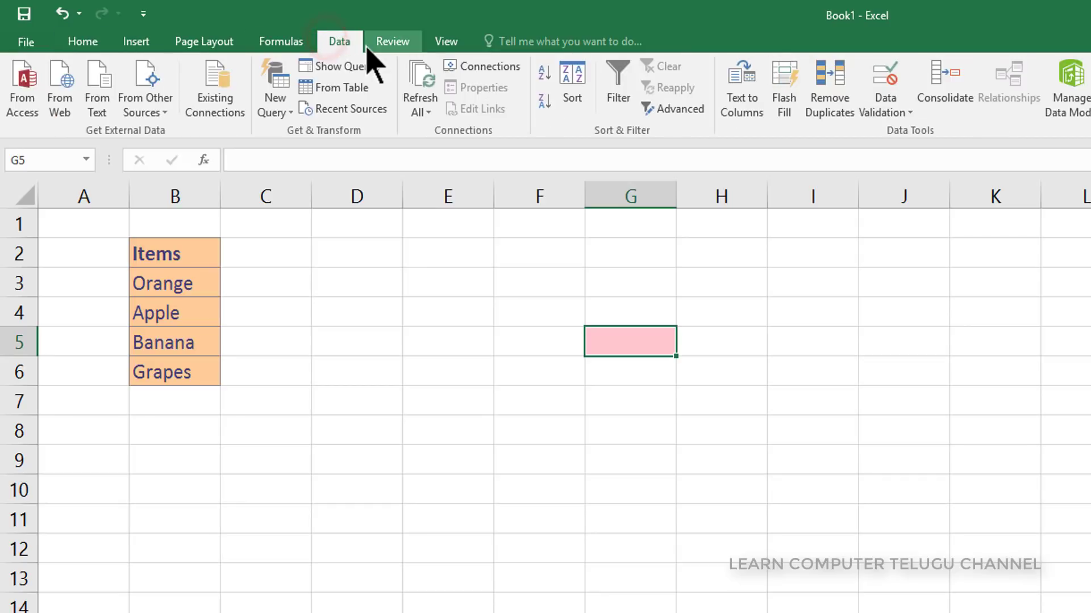
left_click(897, 112)
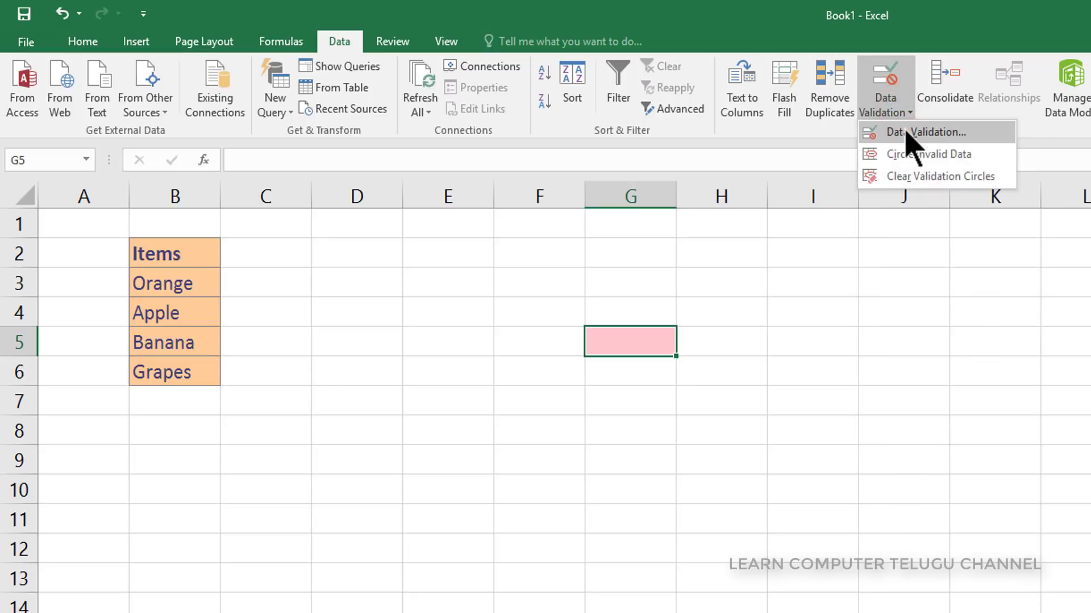
left_click(907, 137)
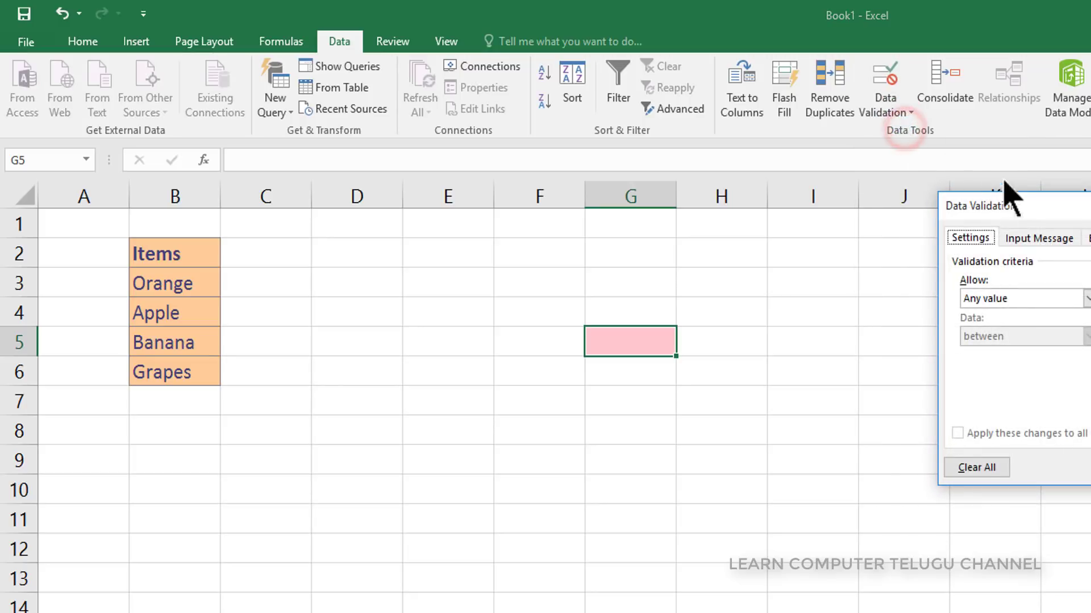
left_click_drag(1037, 210, 857, 241)
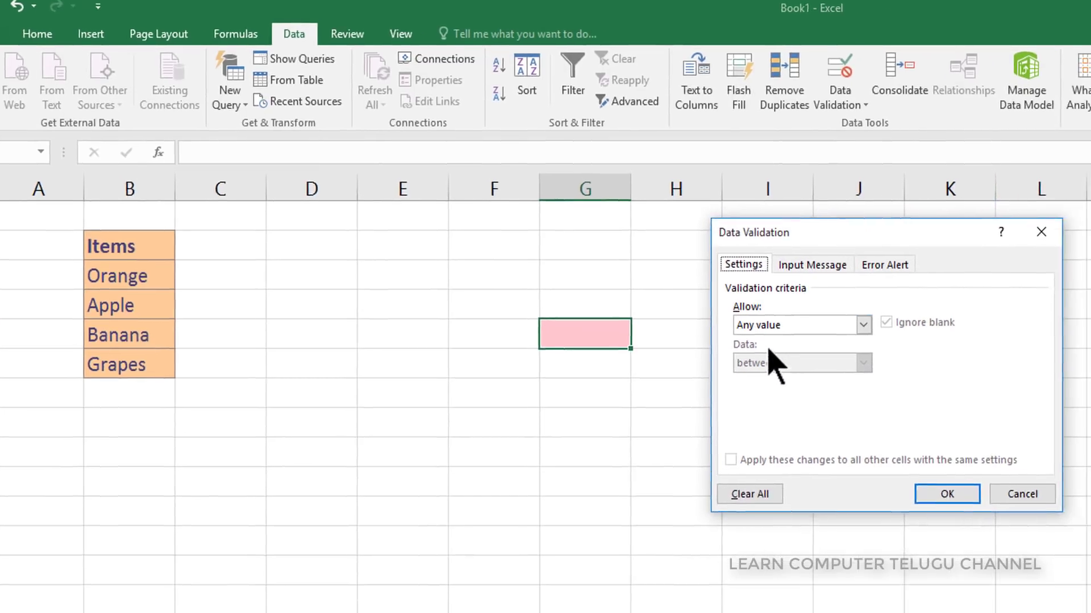
left_click(833, 325)
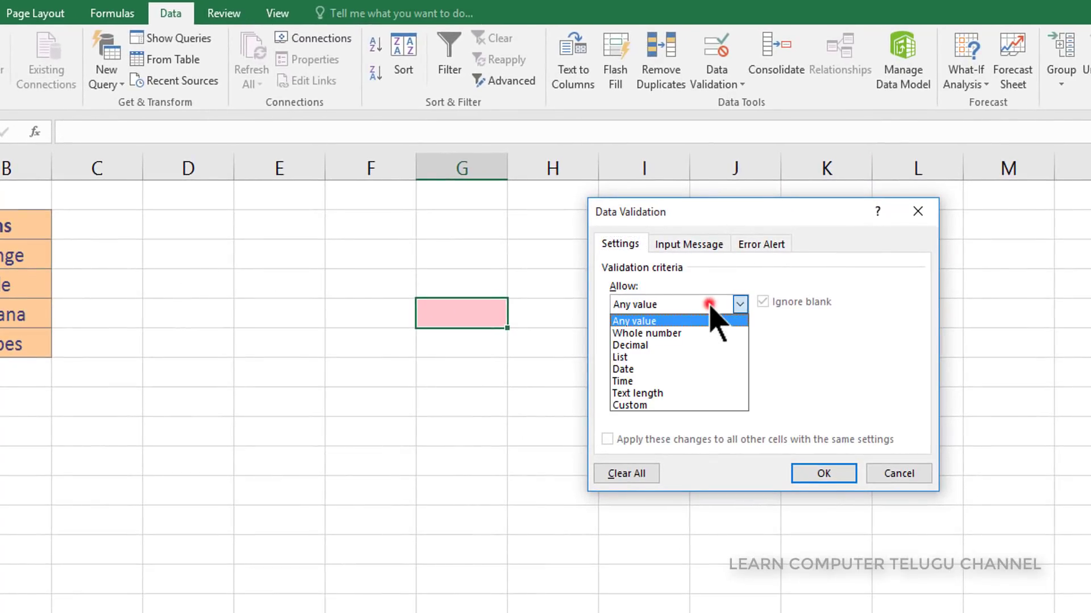
left_click(625, 357)
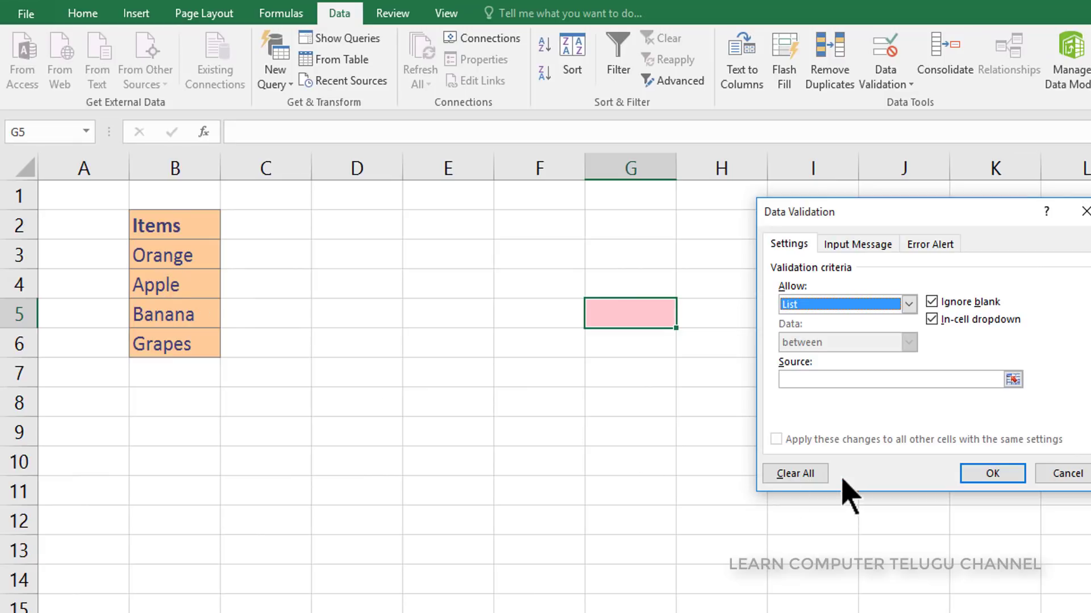
Step: Set the validation list's source to the fruit names in =$B$3:$B$6 and apply the rule
left_click(1013, 380)
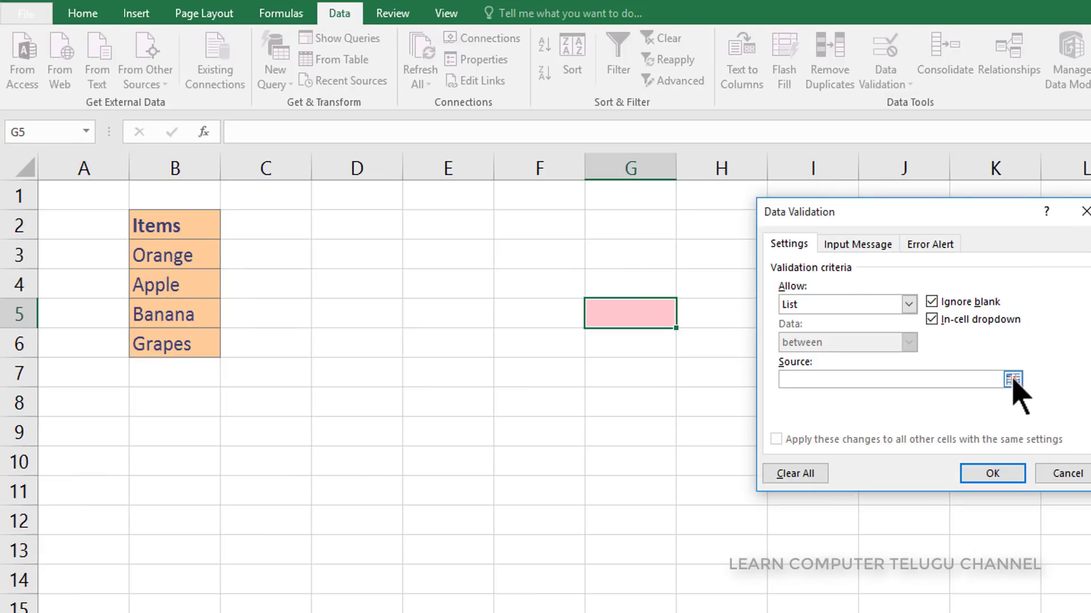
left_click(1012, 379)
left_click_drag(149, 255, 167, 357)
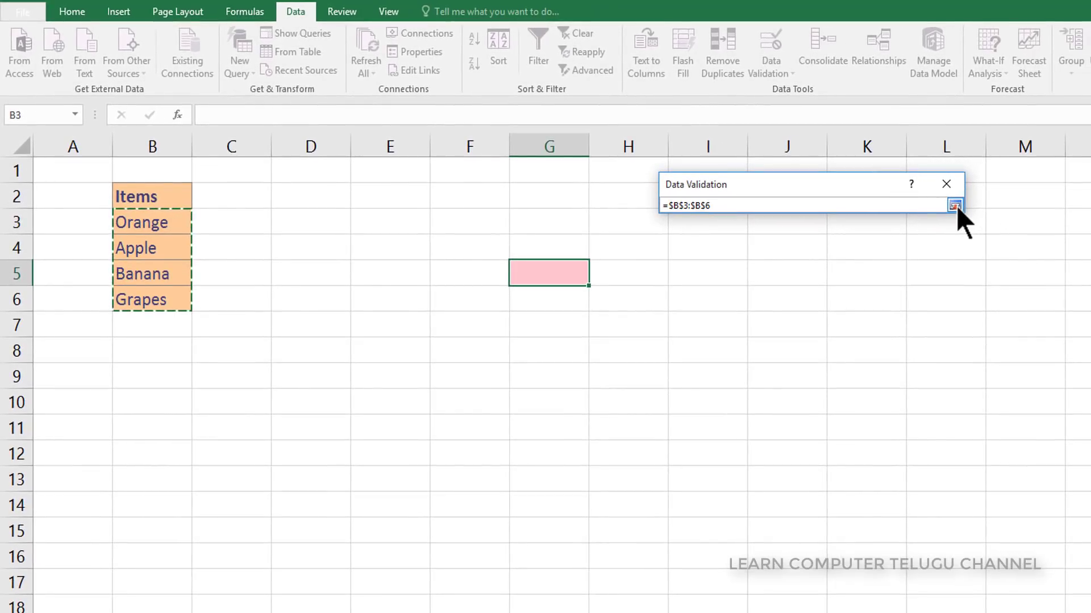
left_click(956, 206)
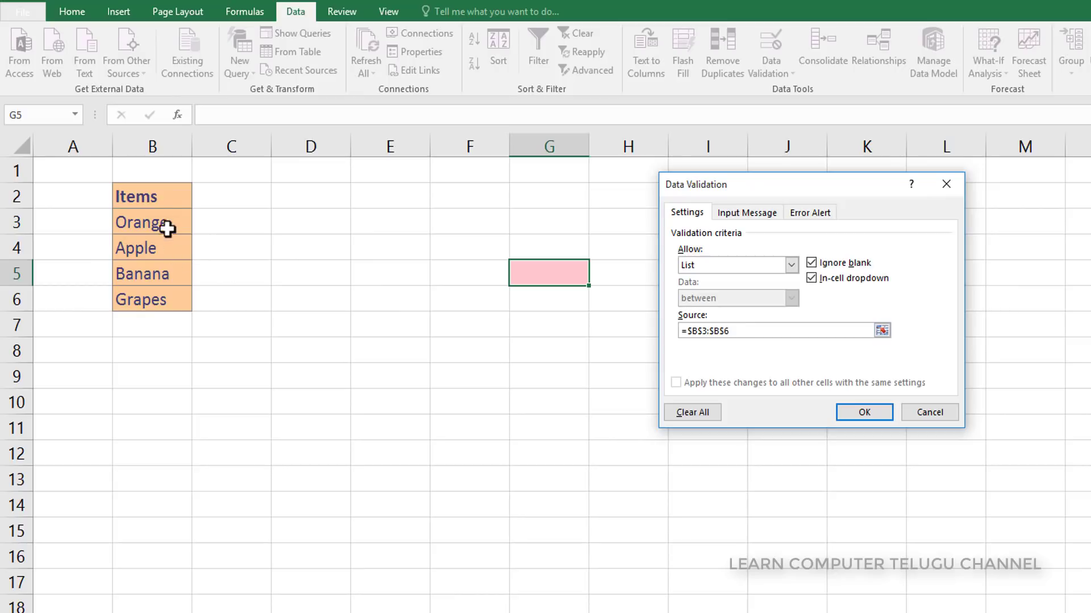
left_click(864, 412)
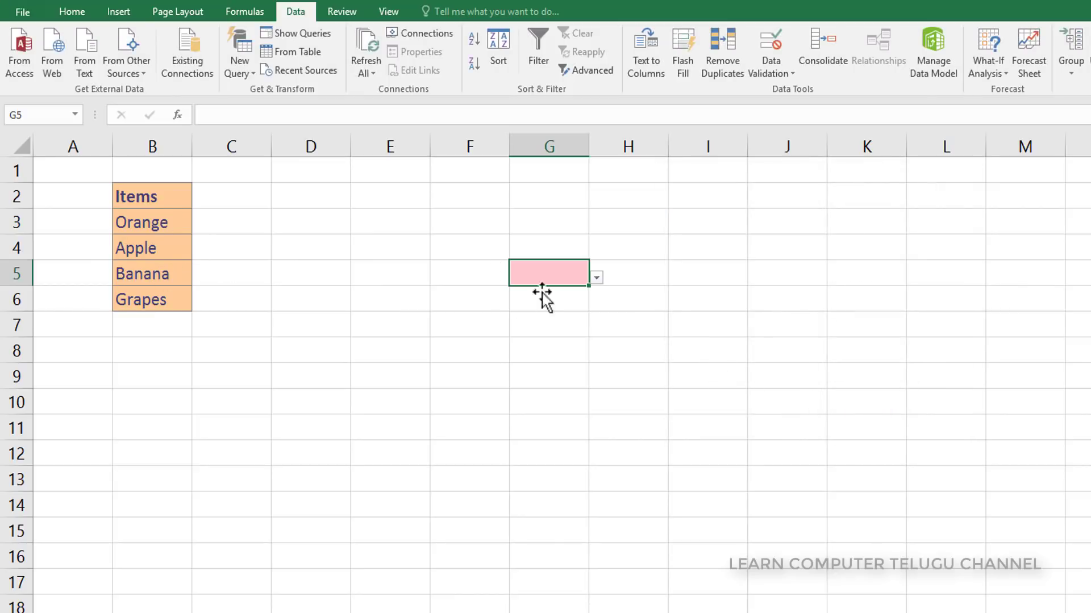
Step: Pick Banana from the drop-down list in cell G5
left_click(579, 332)
left_click(555, 278)
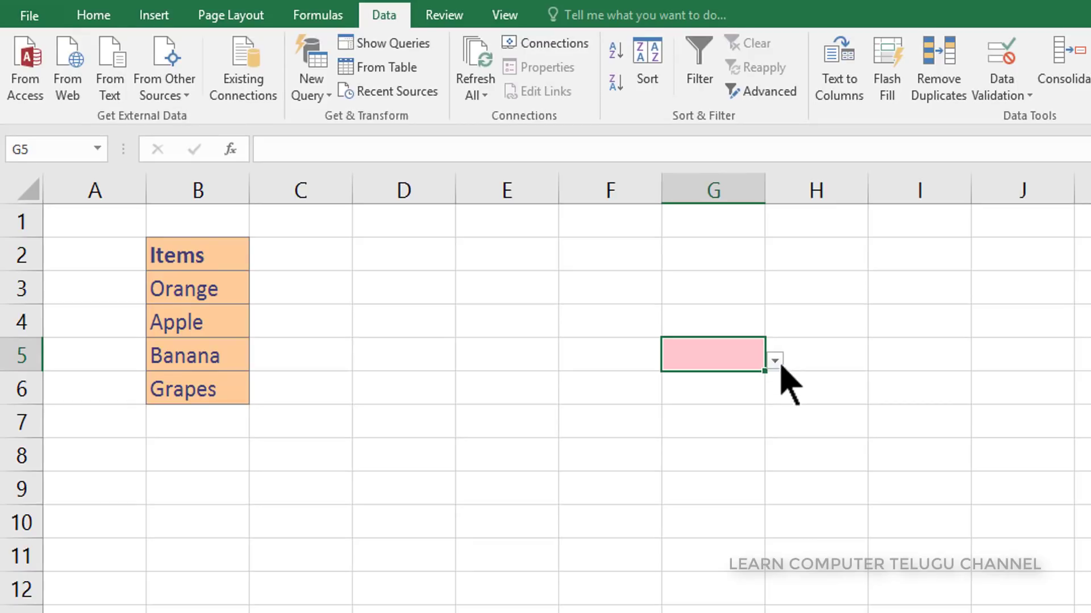
left_click(775, 360)
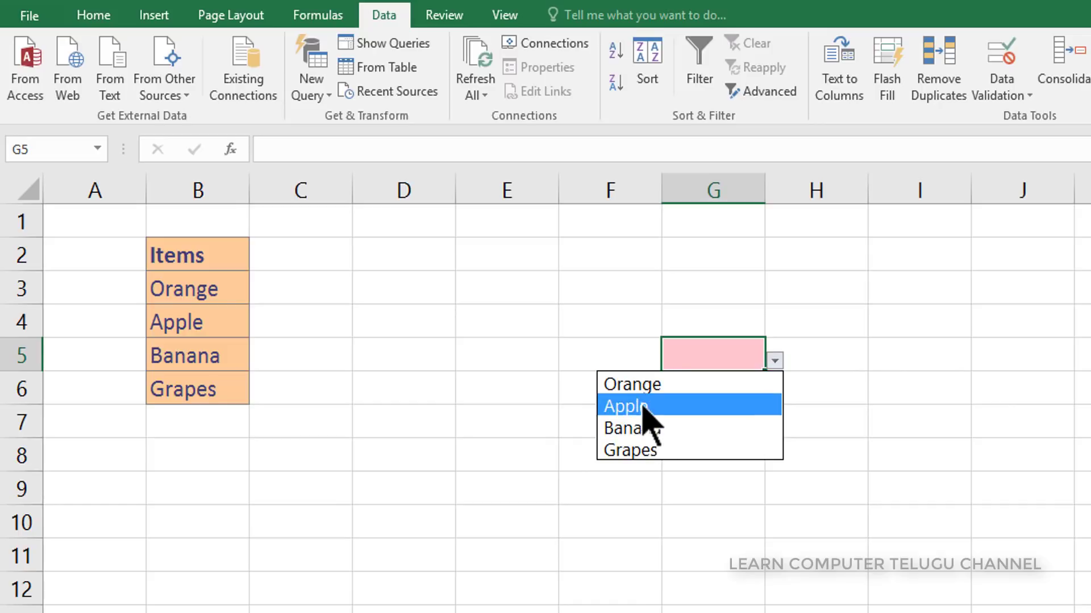
left_click(764, 423)
left_click(727, 374)
left_click(726, 358)
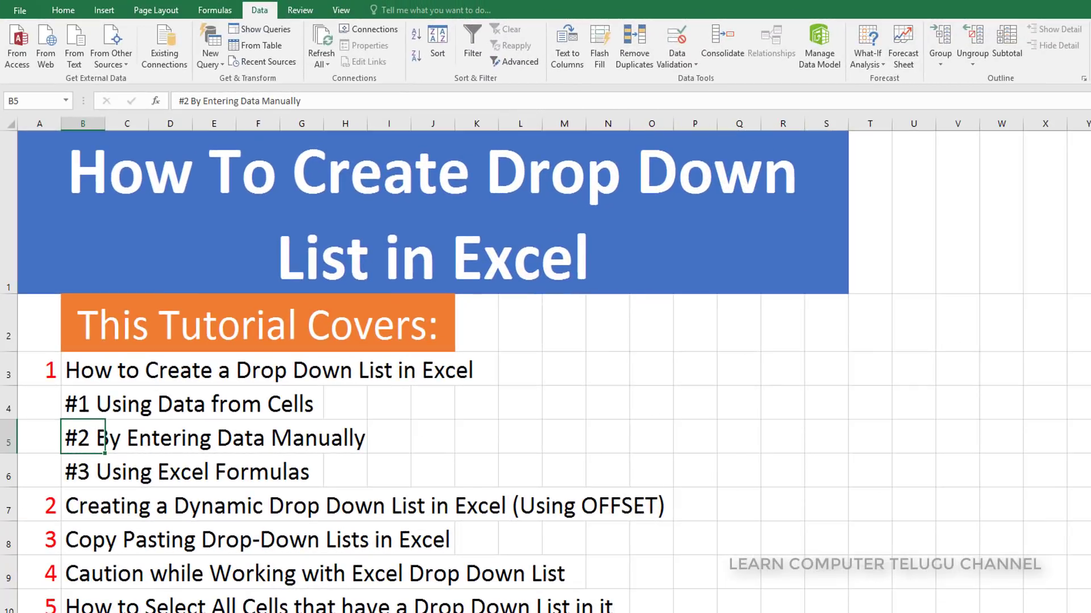
Step: Add a List data validation to cell G6, beside Satisfied Y/N, with the manually entered source Yes,No
left_click(628, 332)
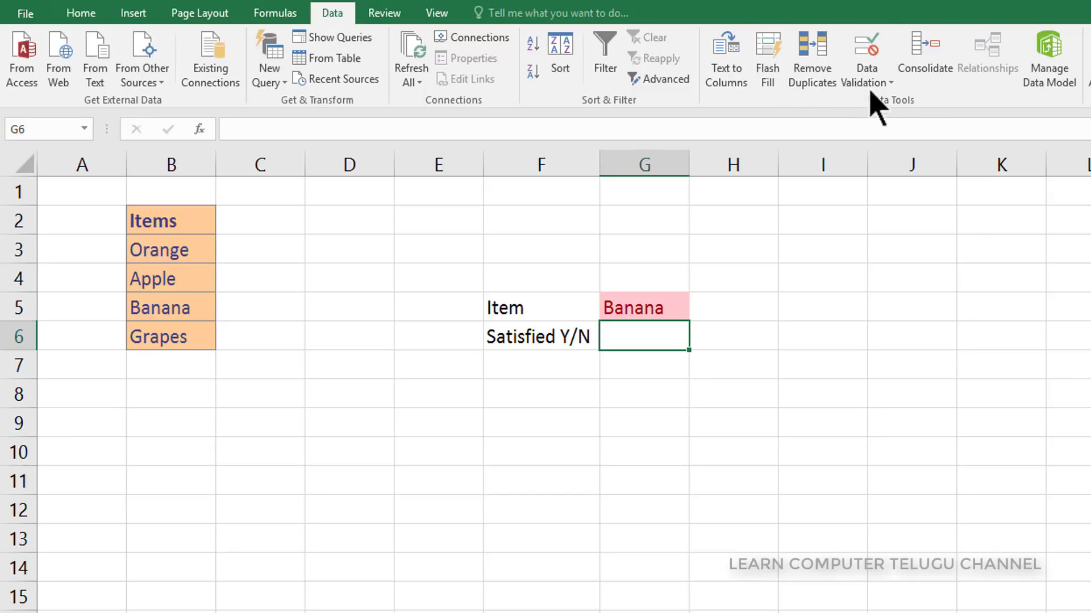
left_click(887, 81)
left_click(889, 101)
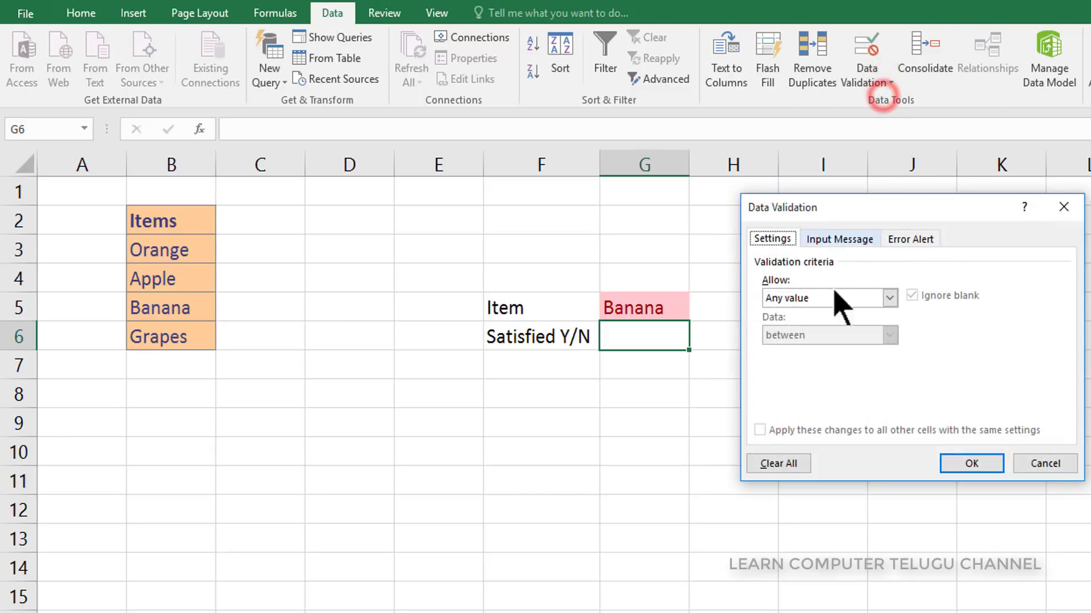
left_click(792, 296)
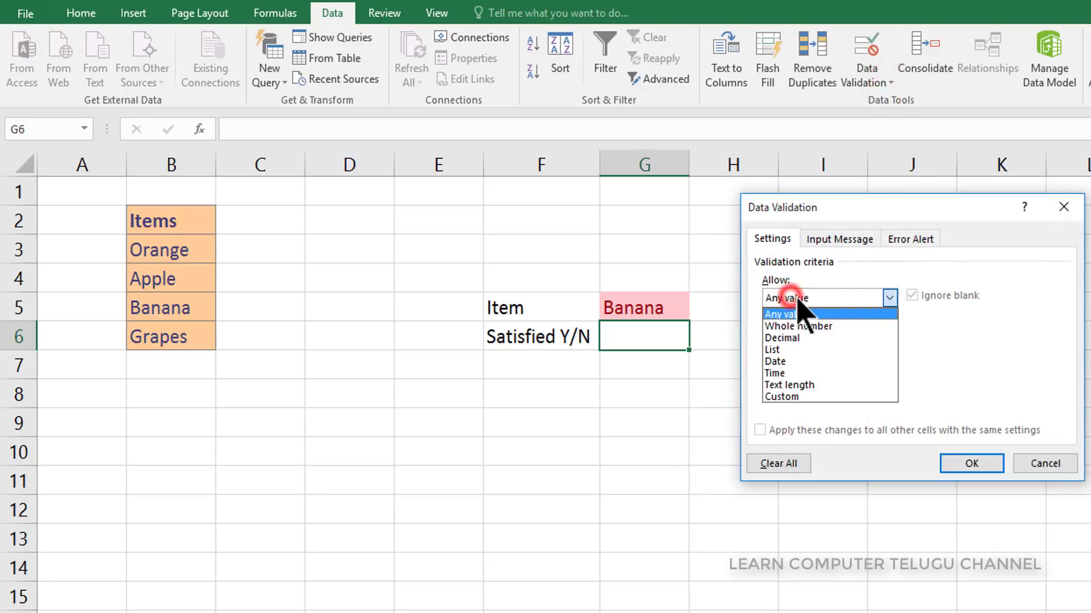
left_click(774, 349)
left_click(770, 372)
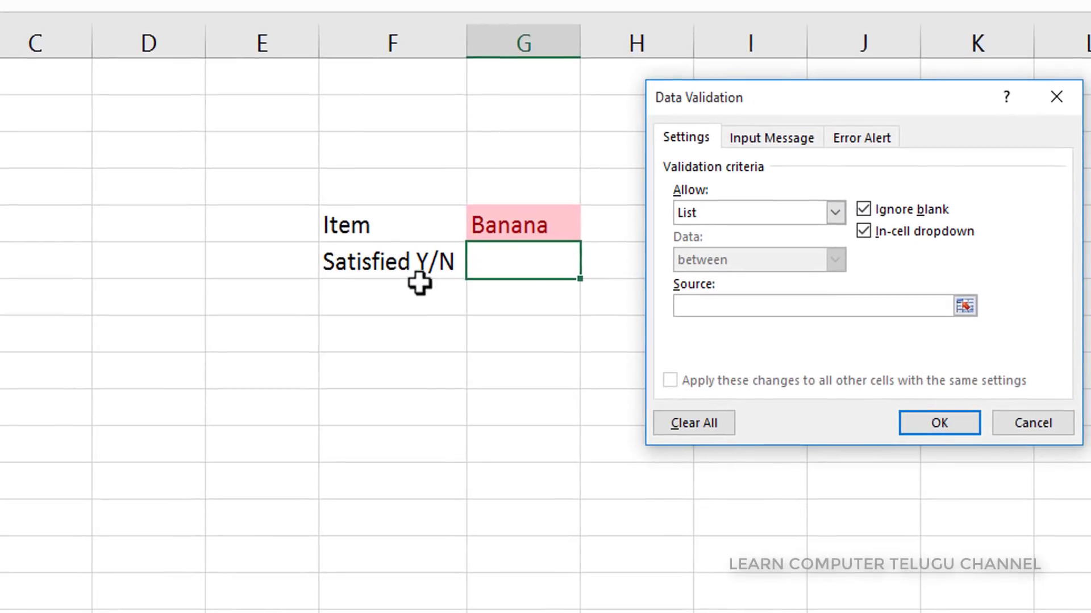
left_click(709, 310)
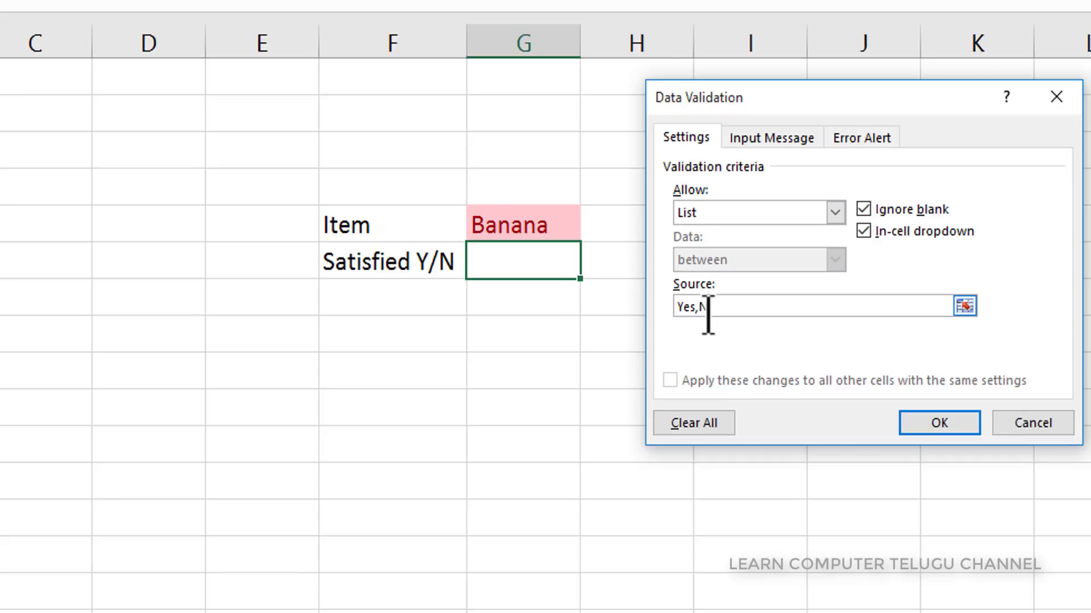
left_click(928, 422)
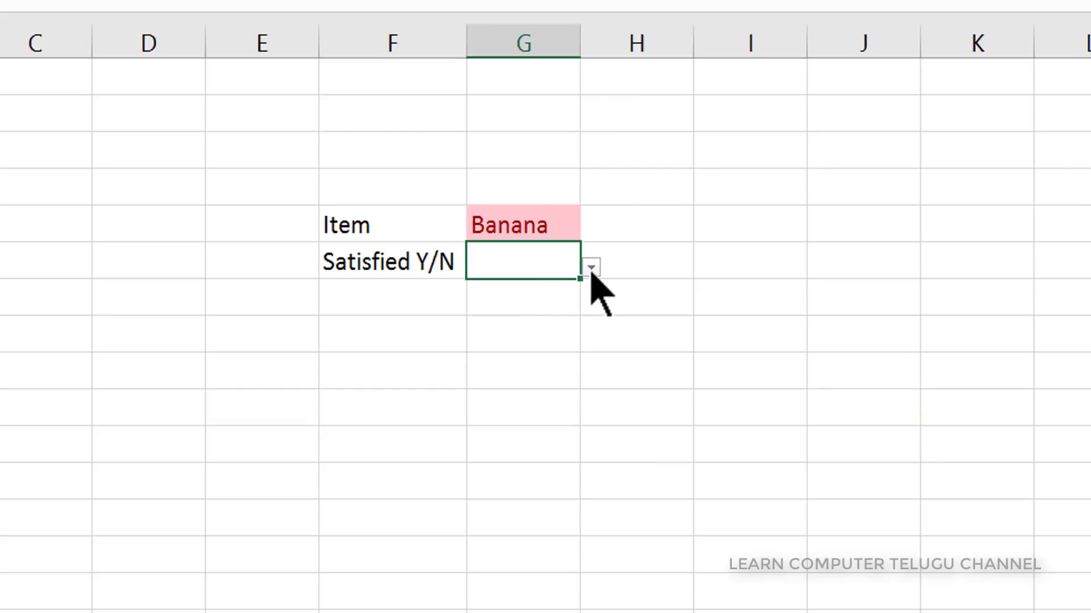
Step: Test the drop-down in cell G6 by choosing Yes and switching the choice to No
left_click(591, 267)
left_click(475, 289)
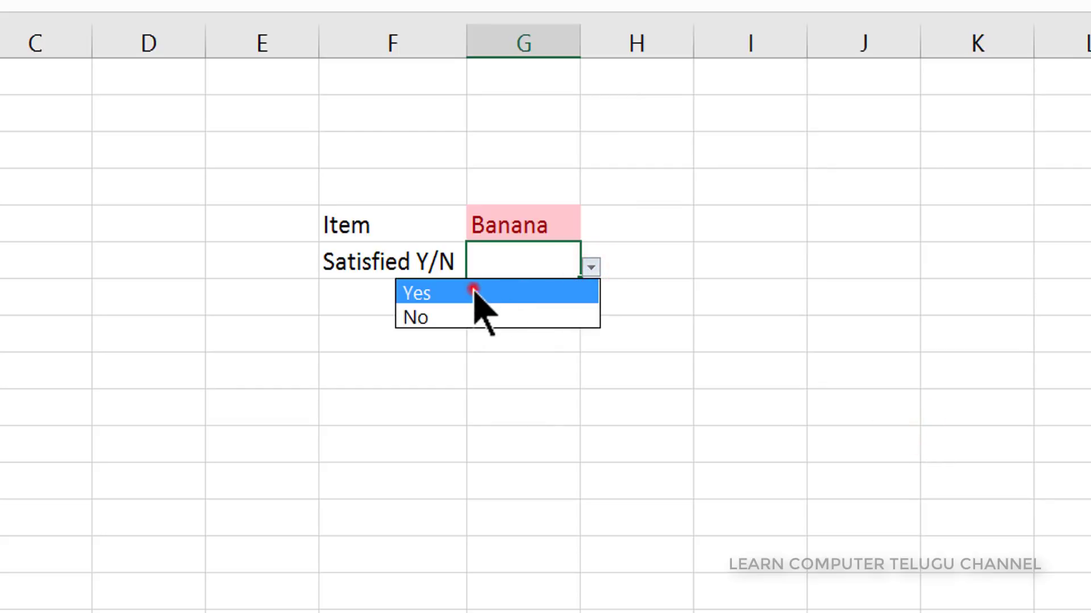
left_click(593, 268)
left_click(471, 313)
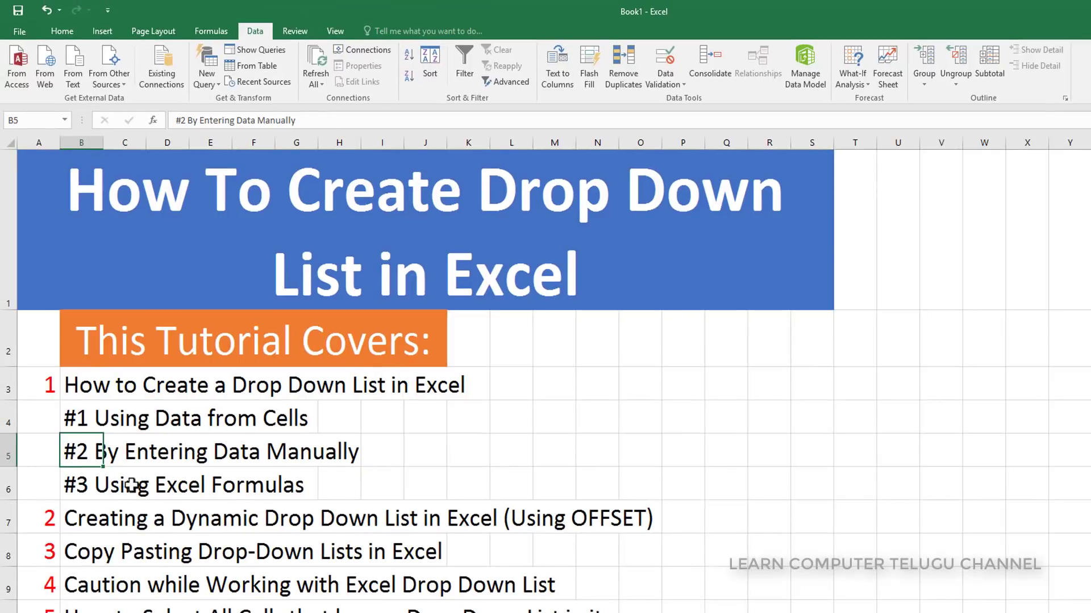
left_click(114, 490)
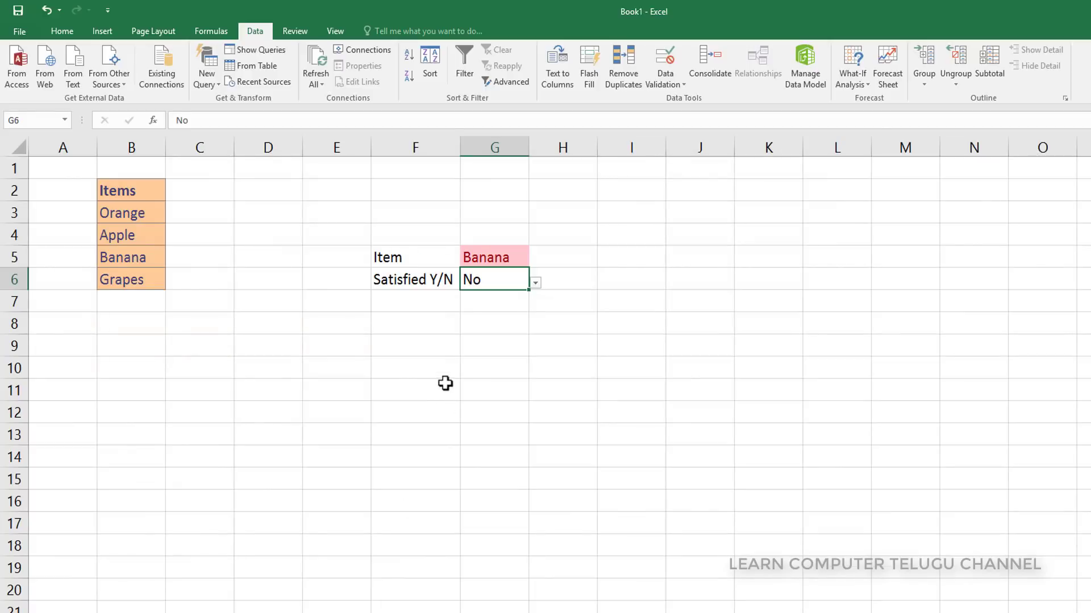
Step: Enter the label Formula in cell F8, below the Satisfied Y/N row
left_click(409, 328)
type("Formula")
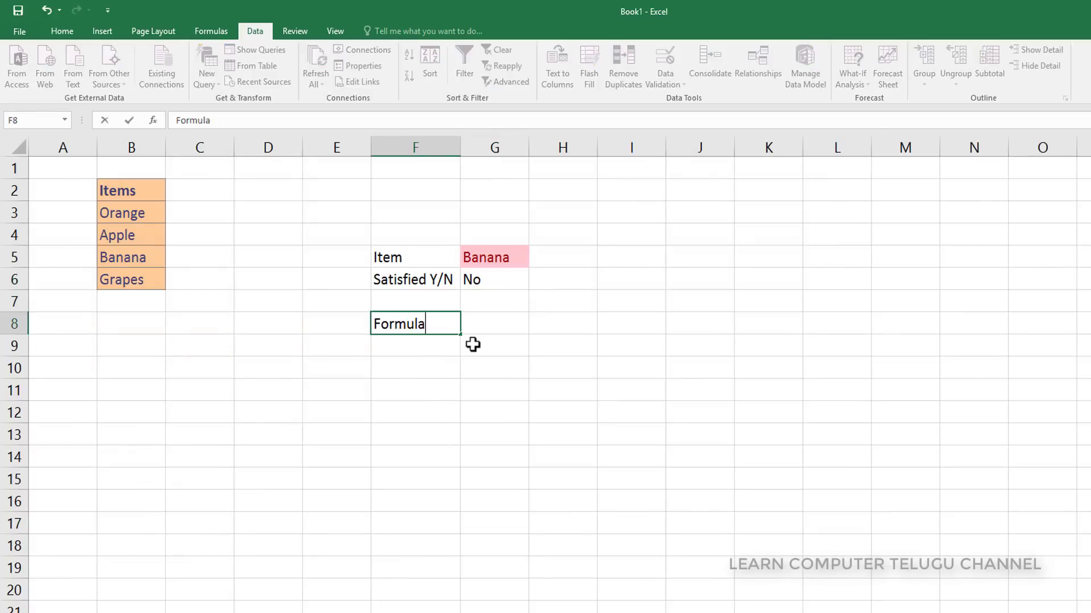
key("Return")
Step: Enter the formula =OFFSET(B3,0,0,4) in cell G8, using the first fruit cell as its reference
key("Up")
key("Right")
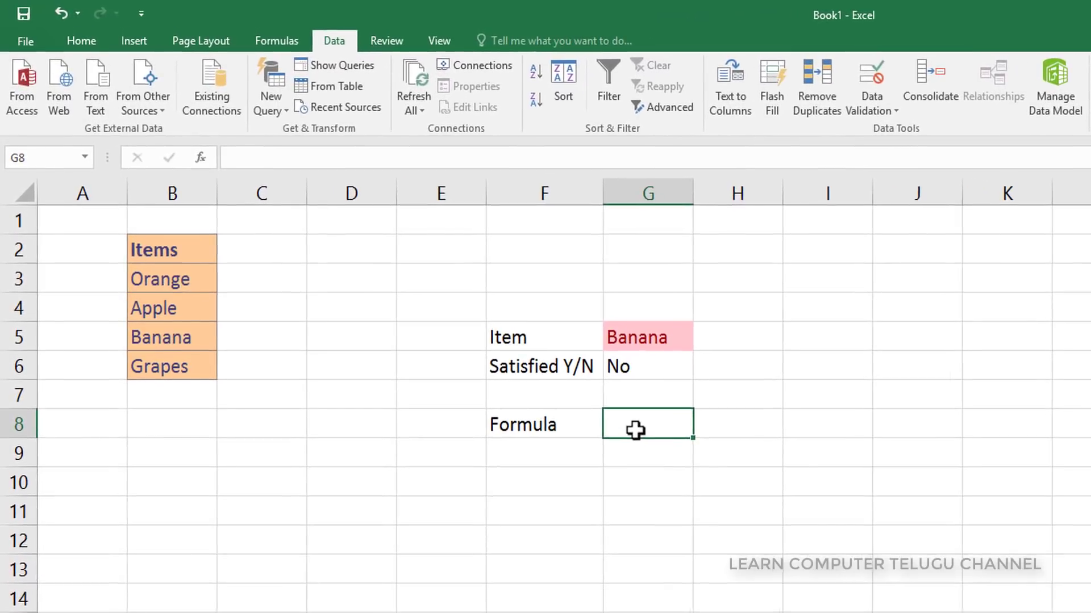
type("=")
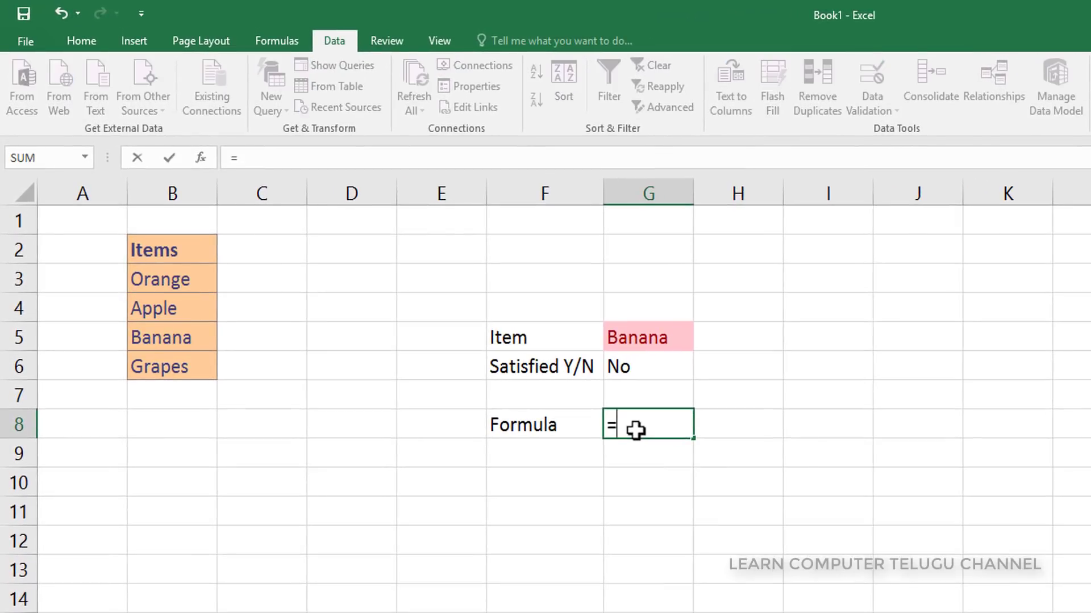
type("off")
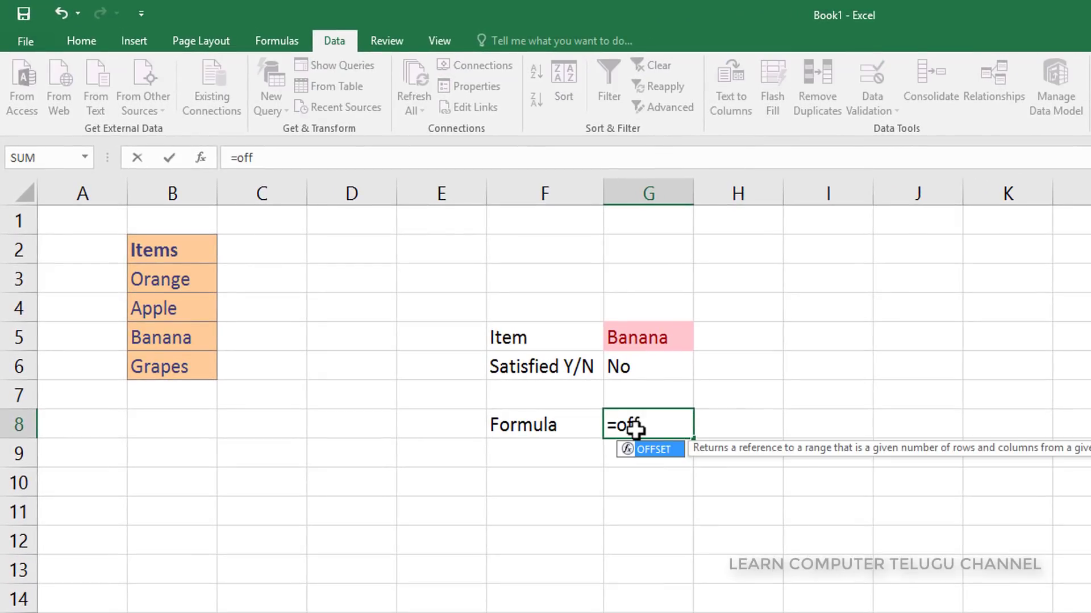
left_click(668, 450)
left_click(668, 450)
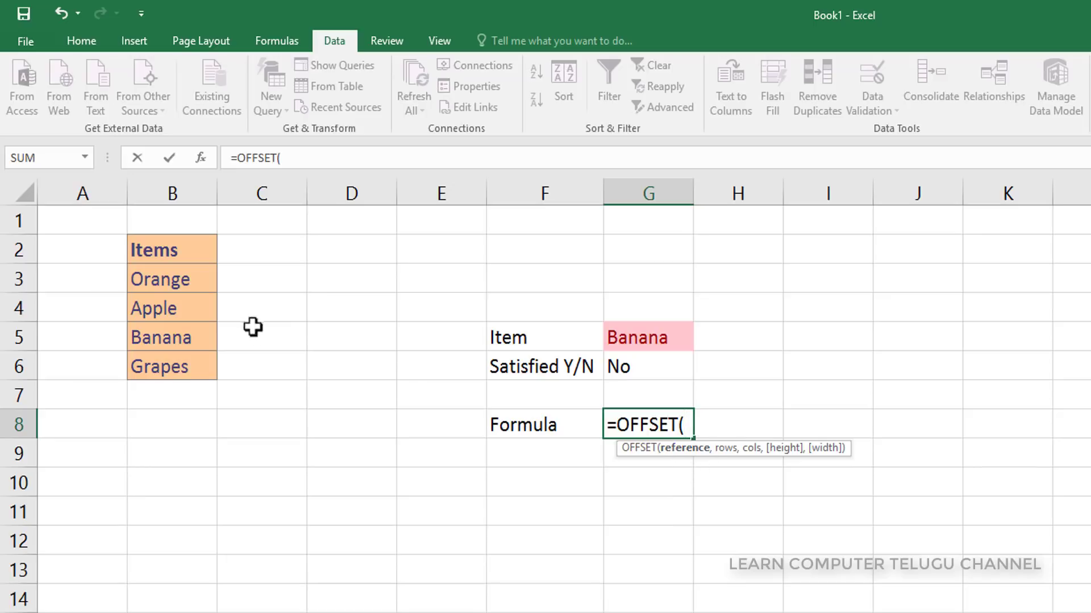
left_click(162, 279)
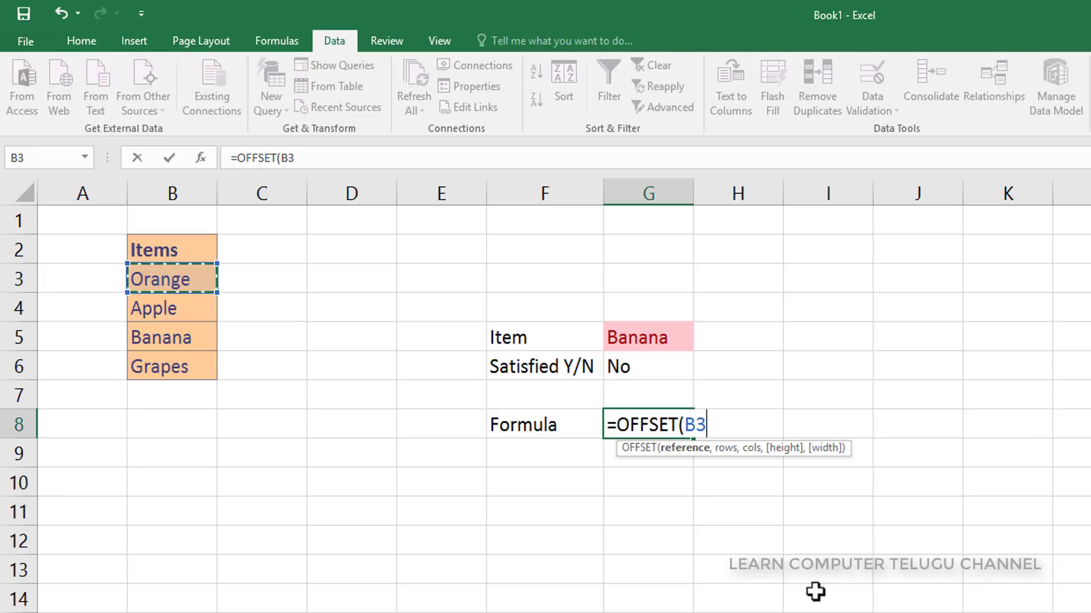
type(",")
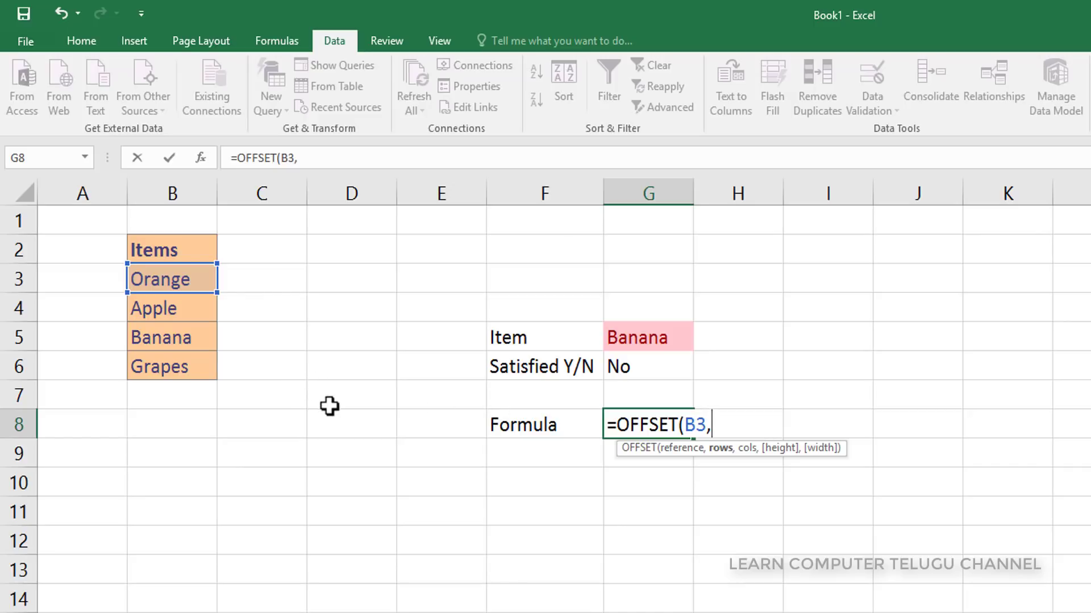
type("0,")
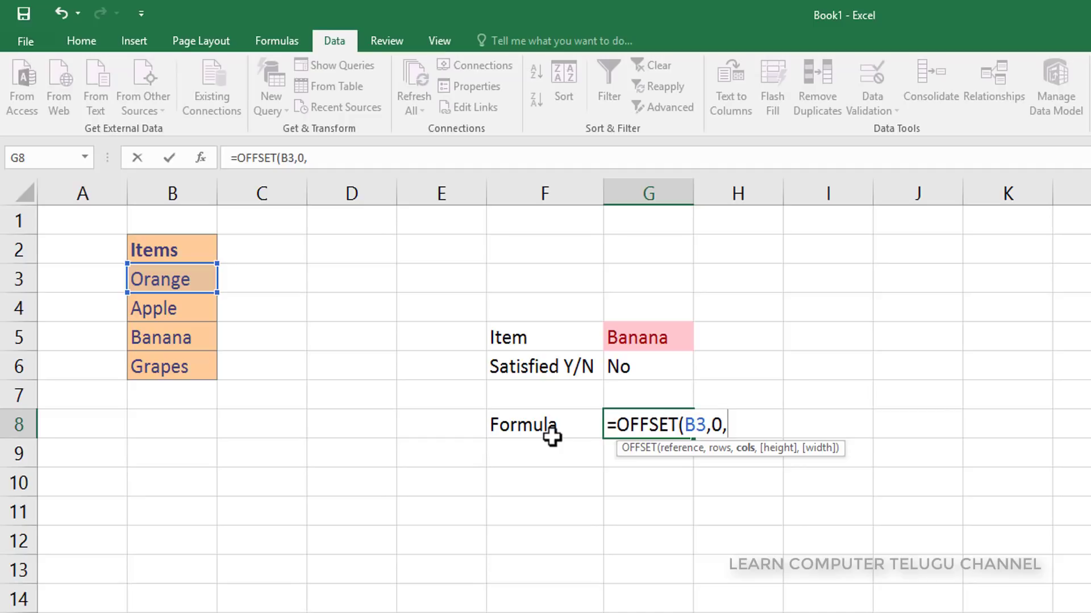
type("0")
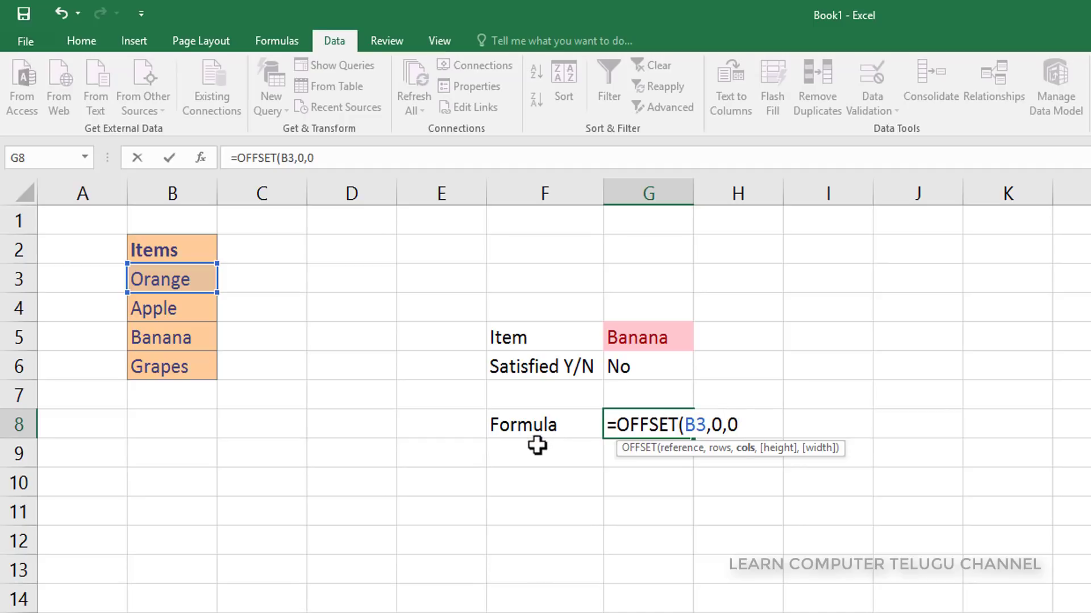
type(",4")
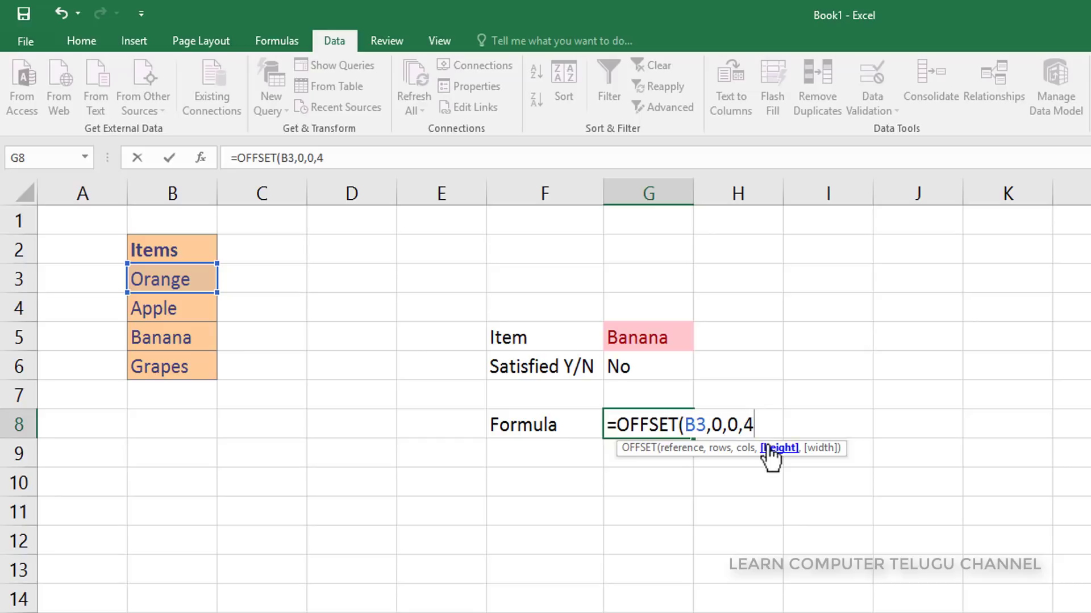
key("Return")
Step: Copy the full OFFSET formula text out of cell G8 and empty the cell
left_click(629, 421)
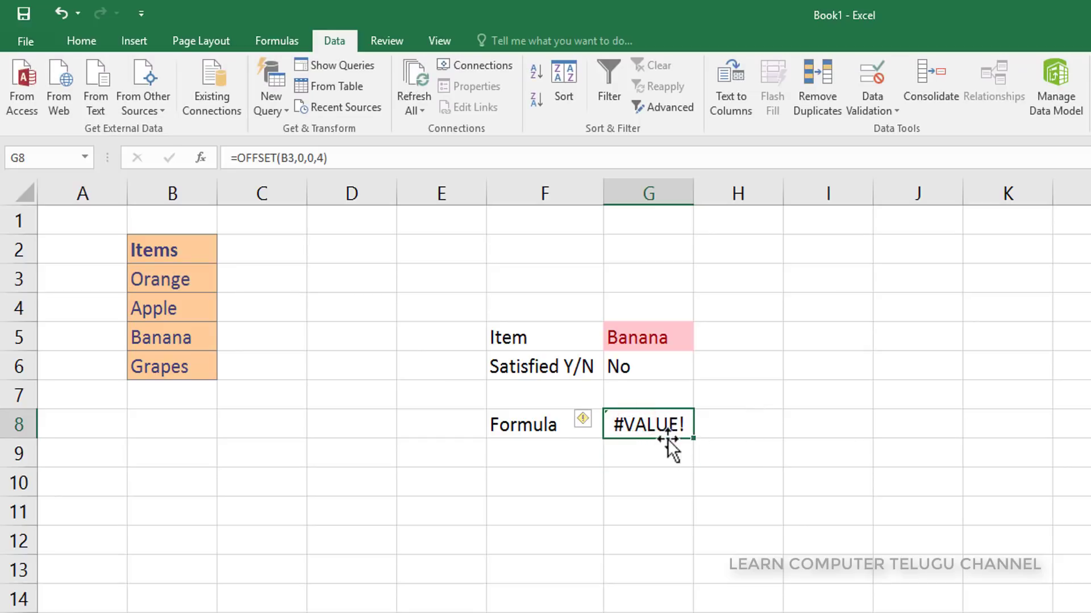
double_click(636, 436)
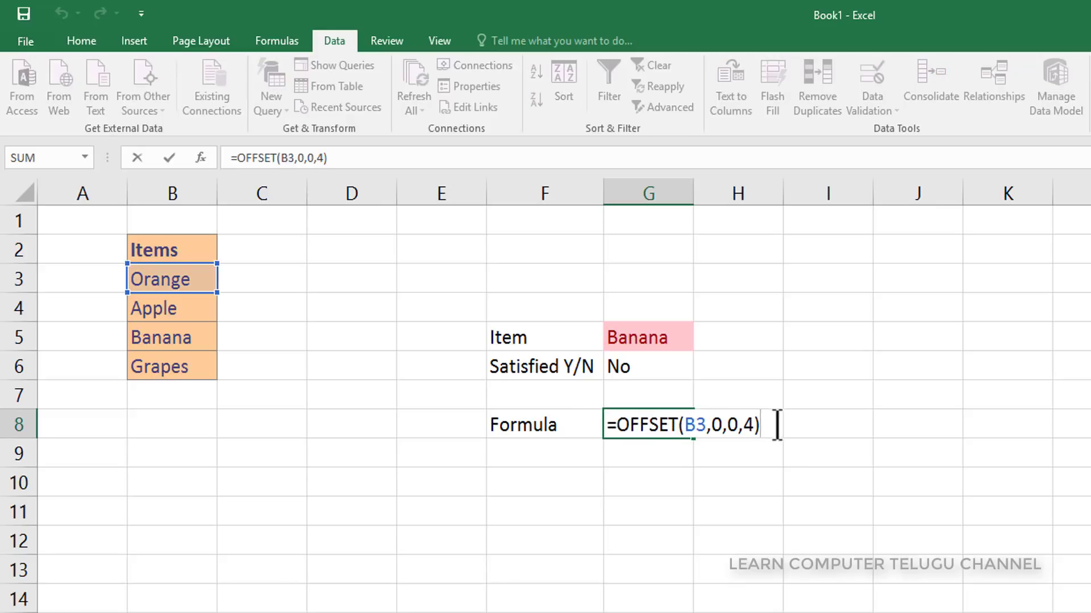
left_click_drag(777, 425, 530, 419)
key("ctrl+c")
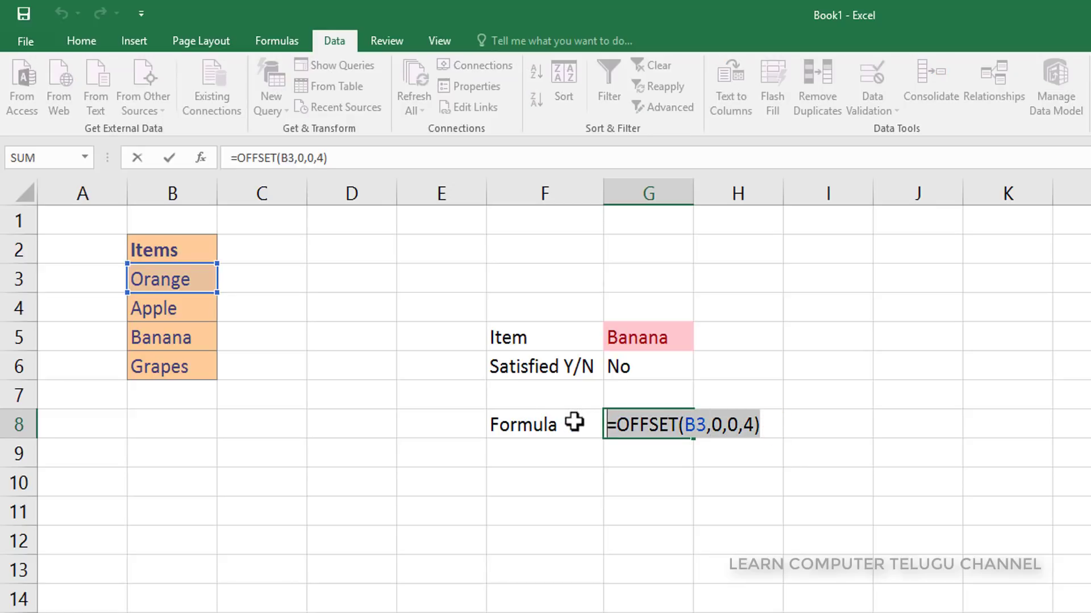
key("Delete")
left_click(691, 494)
Step: Add a List data validation to cell G8 with the copied formula =OFFSET(B3,0,0,4) as its source
left_click(639, 427)
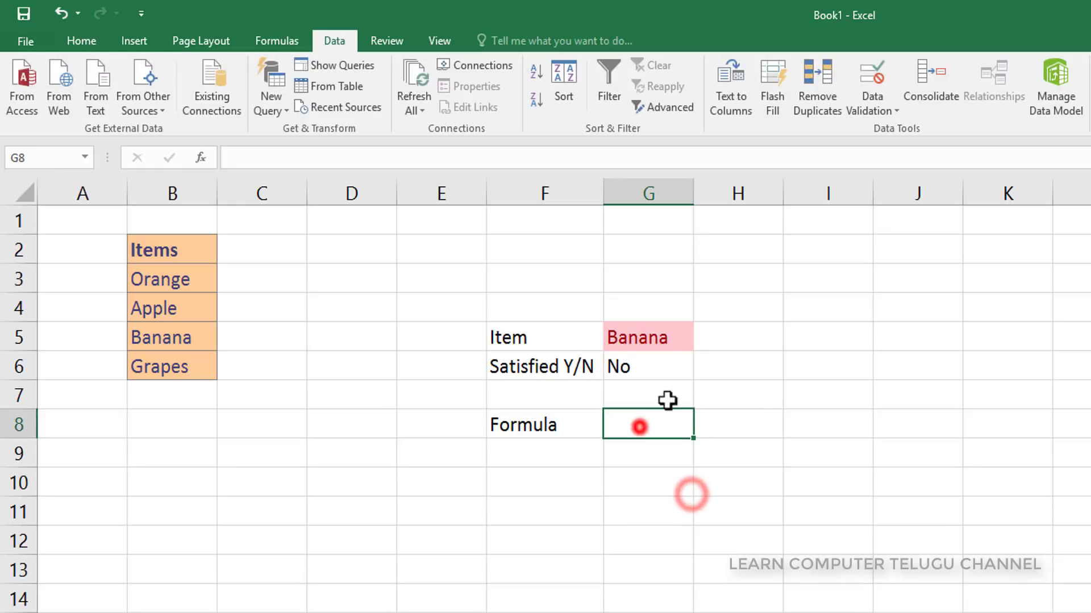
left_click(872, 104)
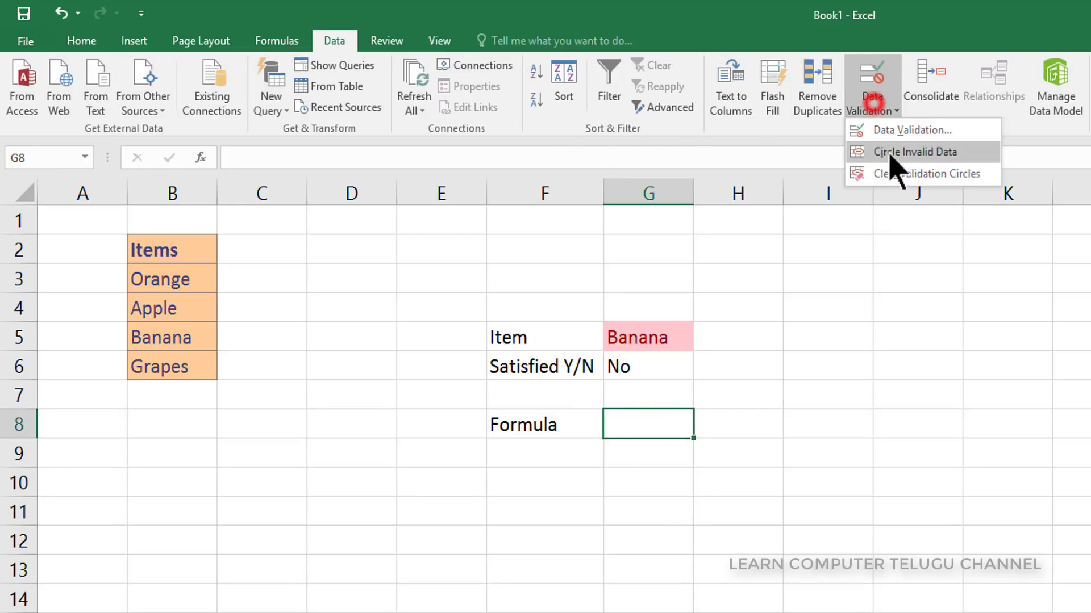
left_click(893, 131)
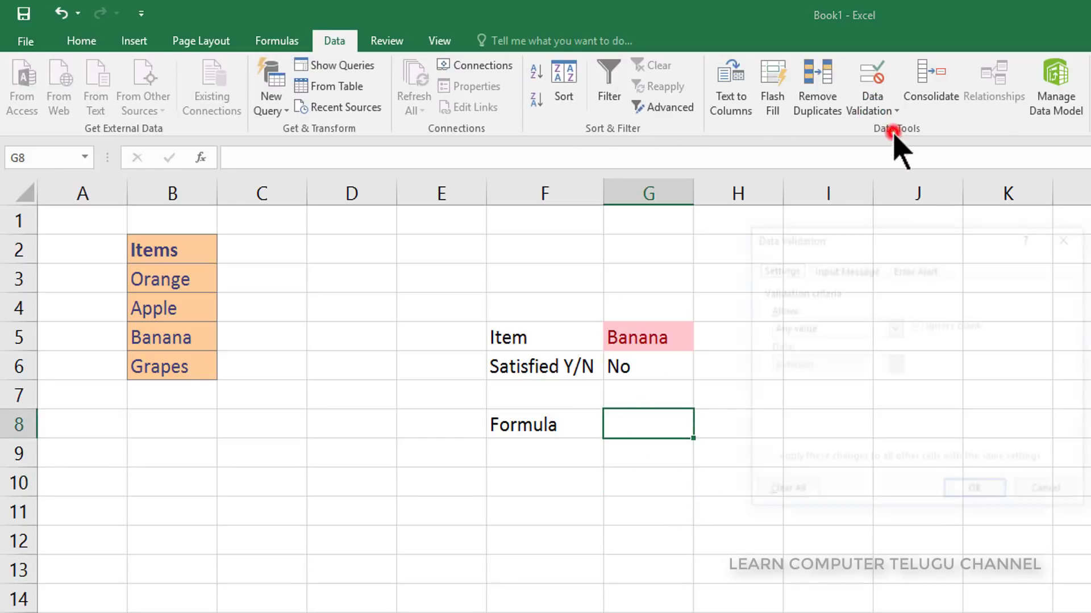
left_click(799, 335)
left_click(788, 379)
left_click(792, 401)
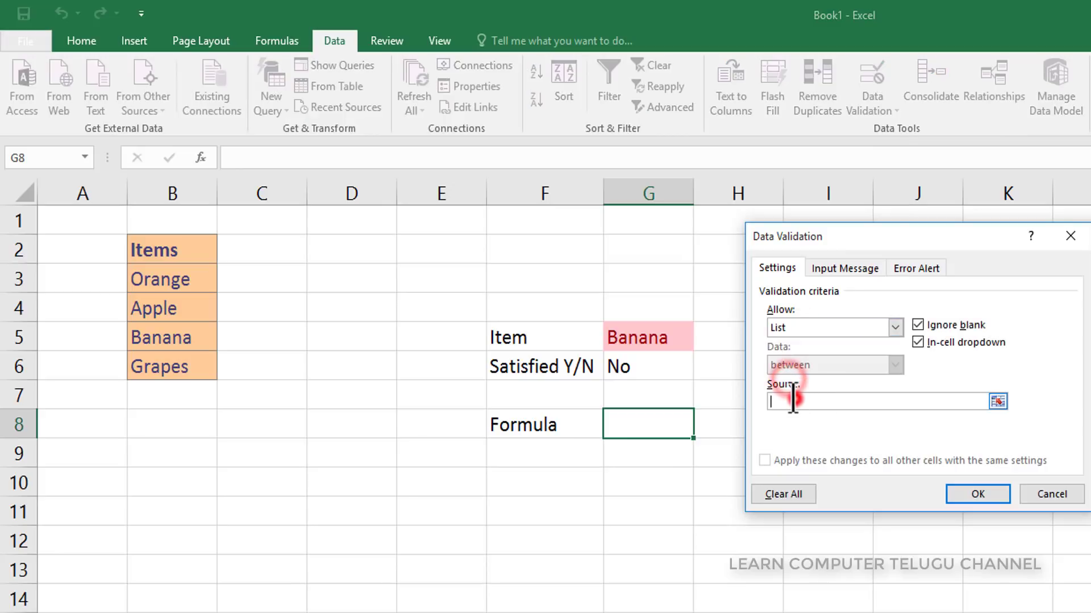
key("ctrl+v")
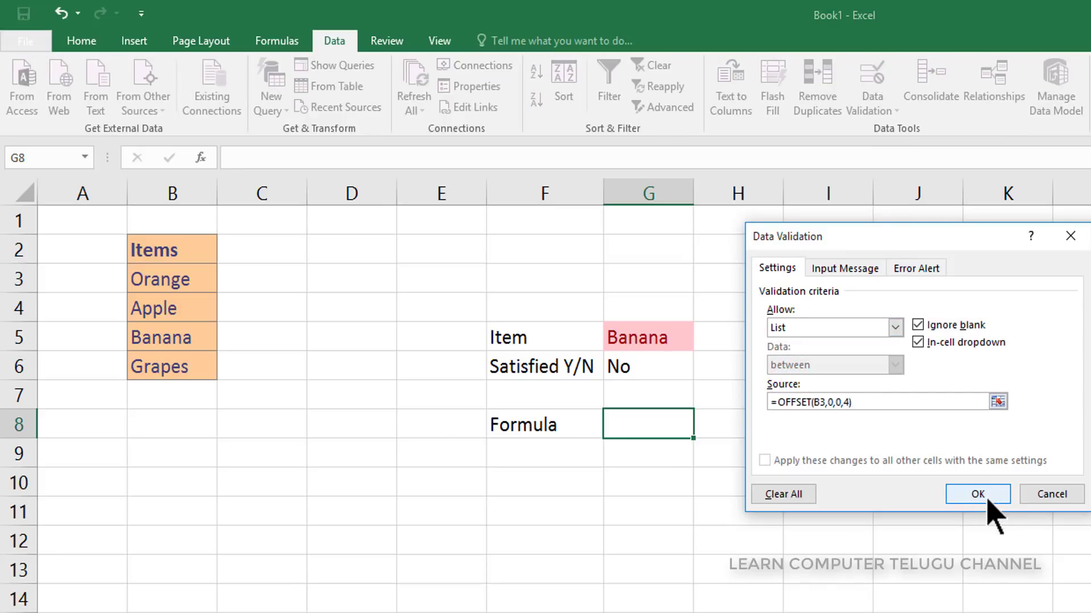
left_click(977, 494)
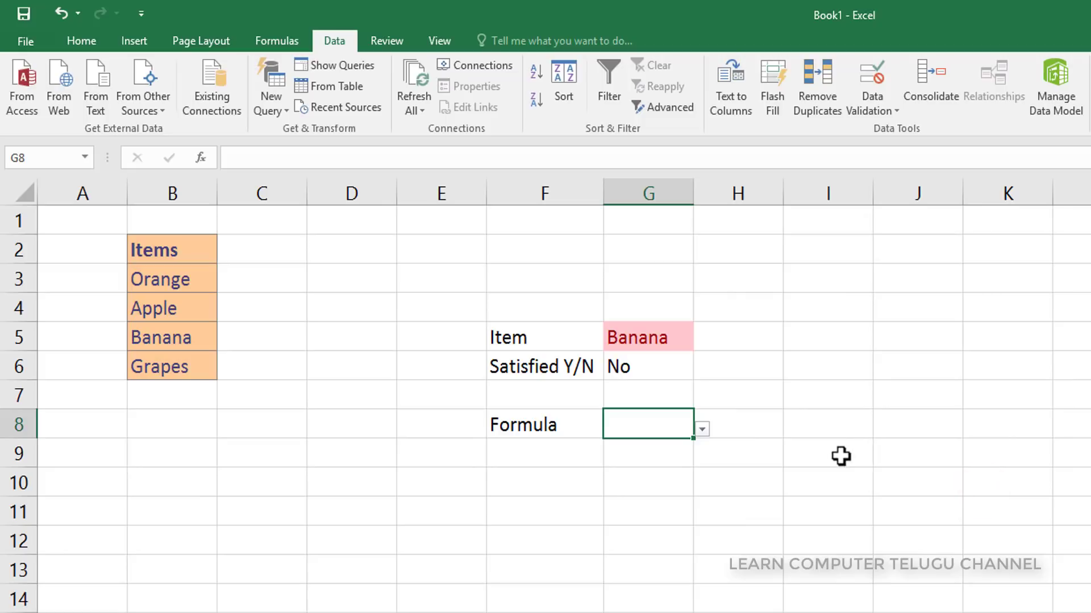
Step: Test the drop-down in cell G8 by choosing Orange, switching to Banana and finally to Grapes
left_click(702, 430)
left_click(608, 448)
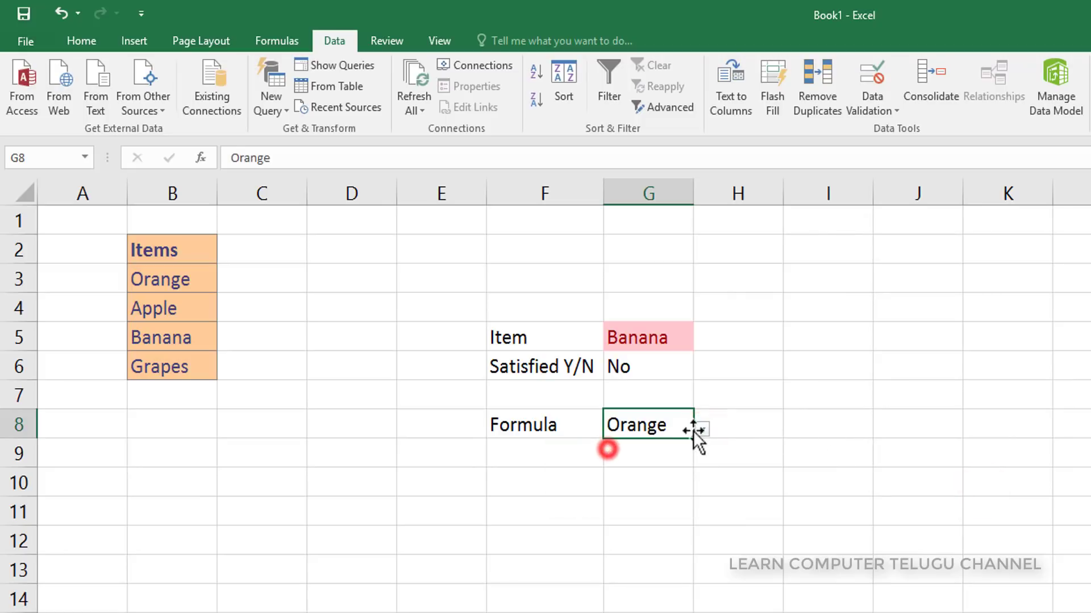
left_click(702, 430)
left_click(642, 484)
left_click(702, 430)
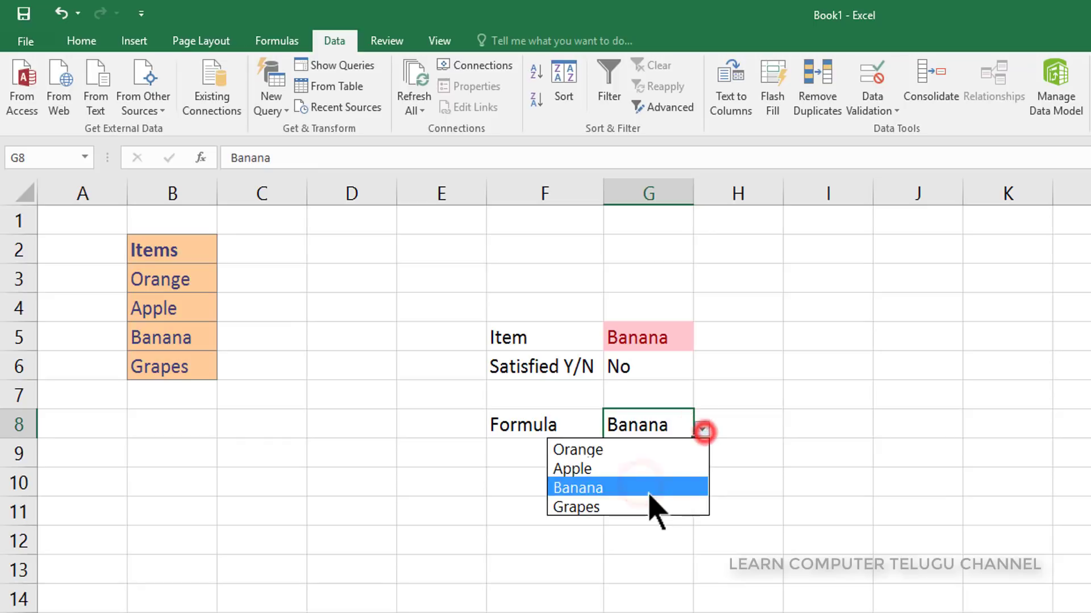
left_click(637, 506)
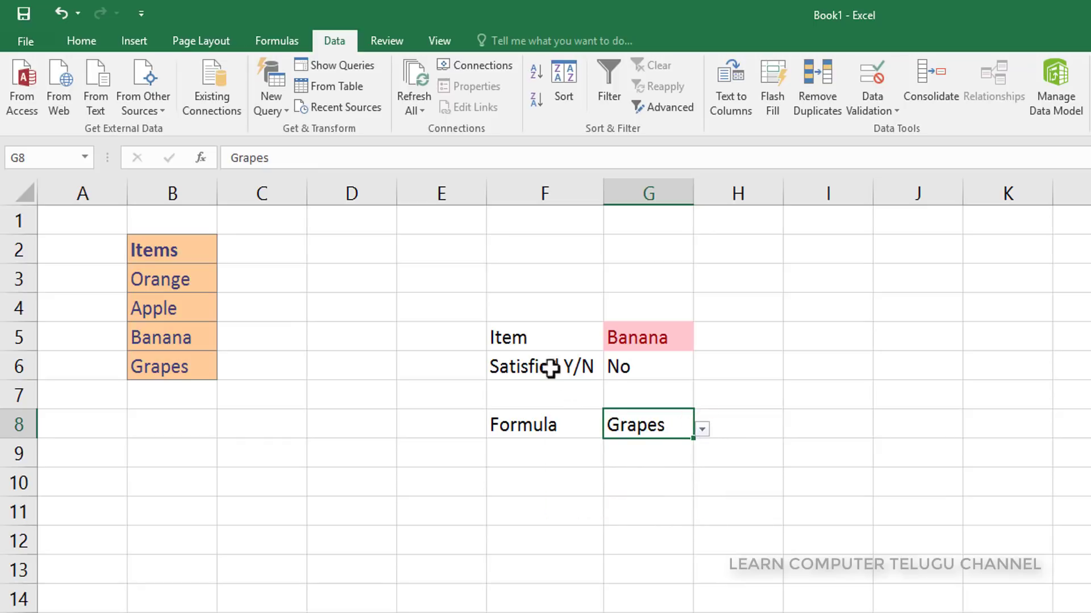
Step: Review the drop-down cells G5, G6 and G8 with their labels and the fruit source range B3:B6
left_click_drag(524, 346, 562, 402)
left_click(692, 465)
left_click(566, 356)
left_click(635, 341)
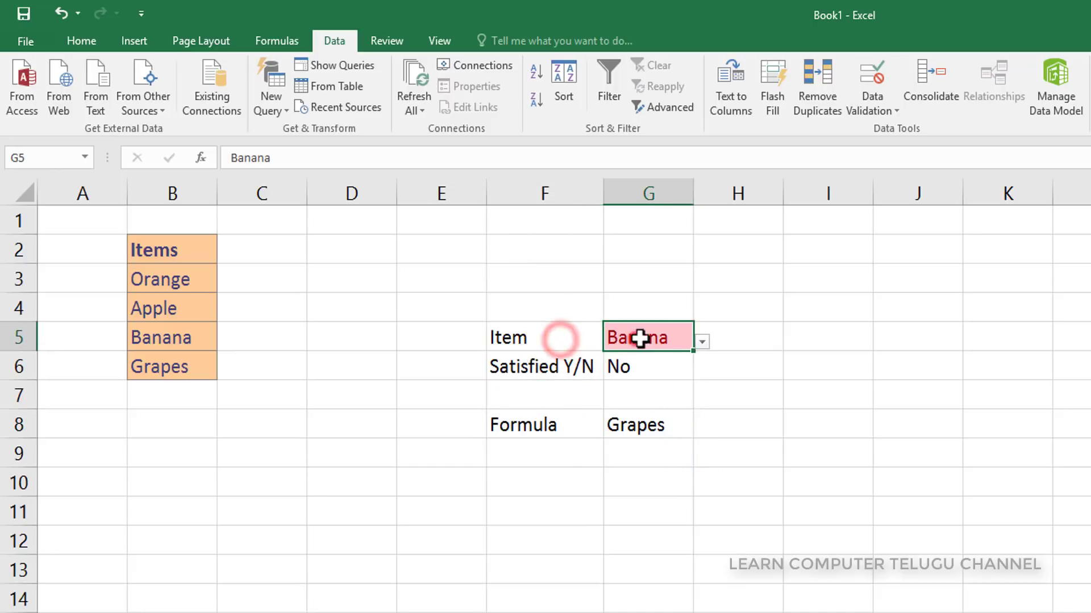
left_click(532, 347)
left_click(625, 346)
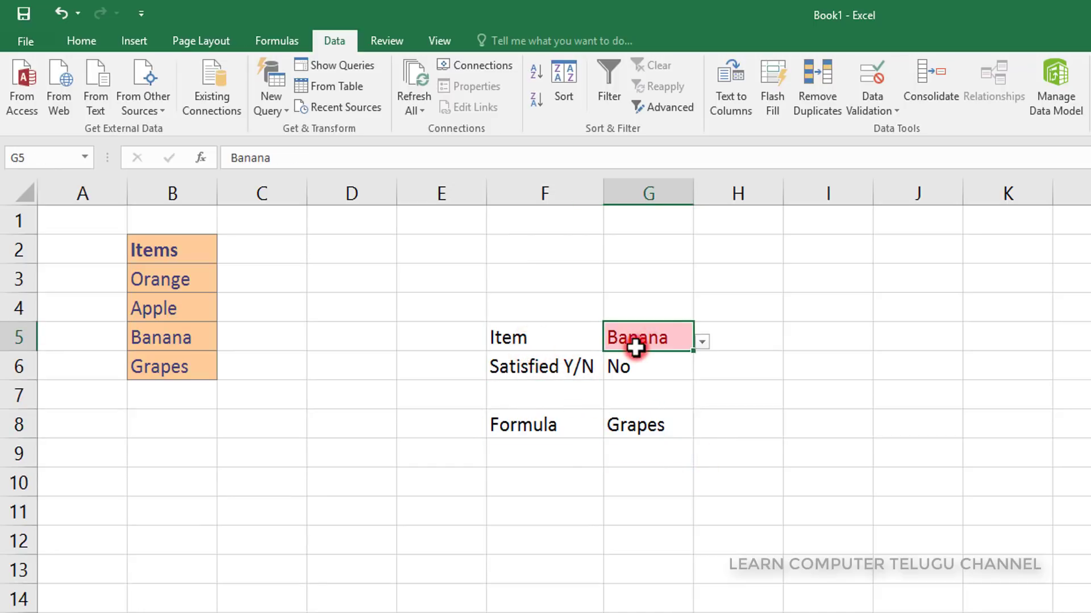
left_click_drag(165, 280, 171, 366)
left_click(523, 373)
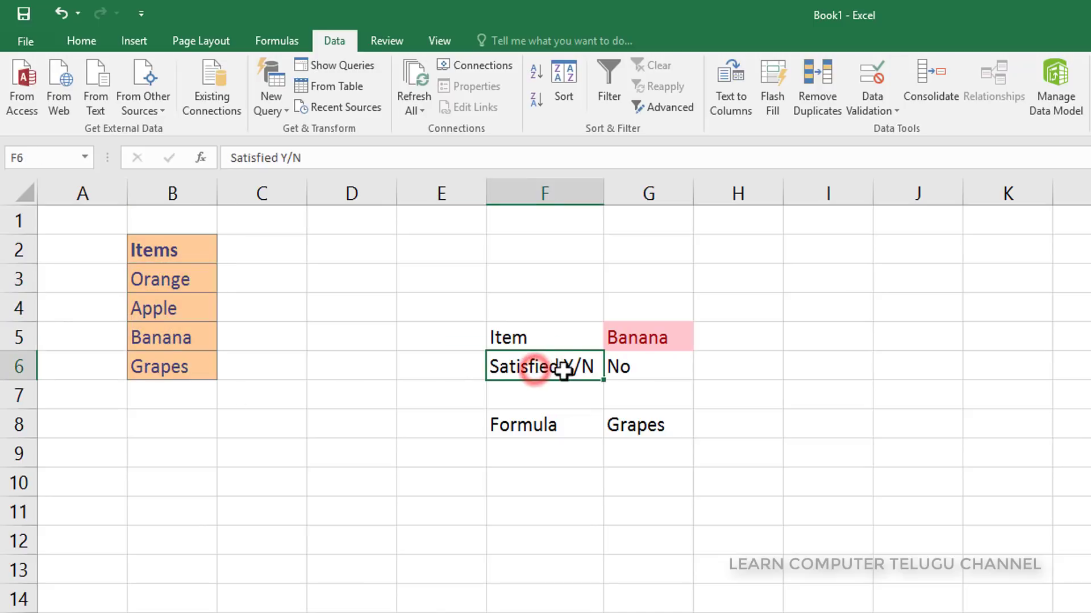
left_click(625, 366)
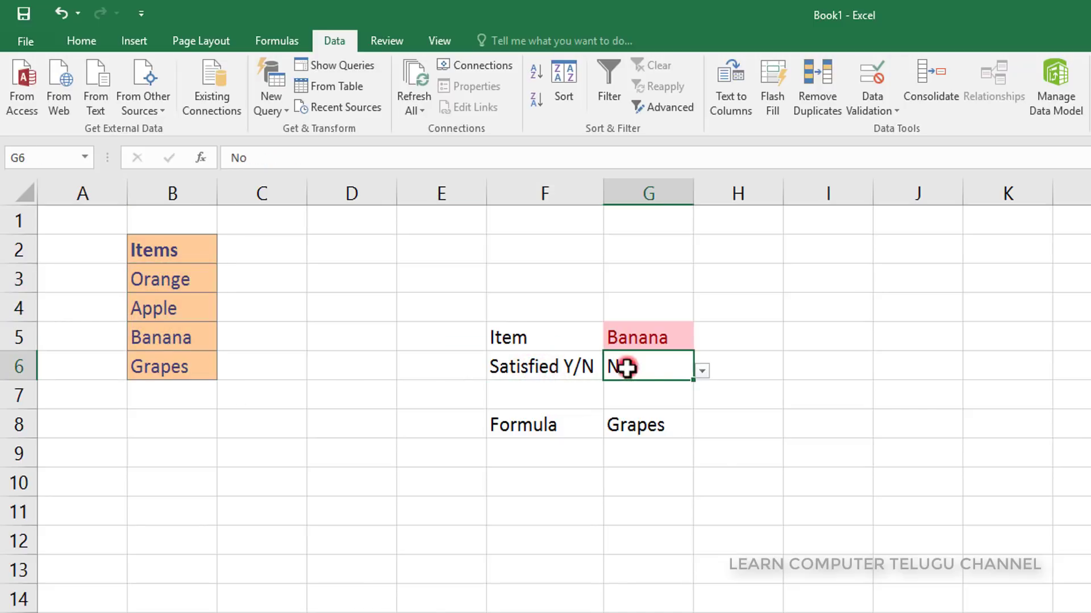
left_click(561, 429)
left_click(651, 434)
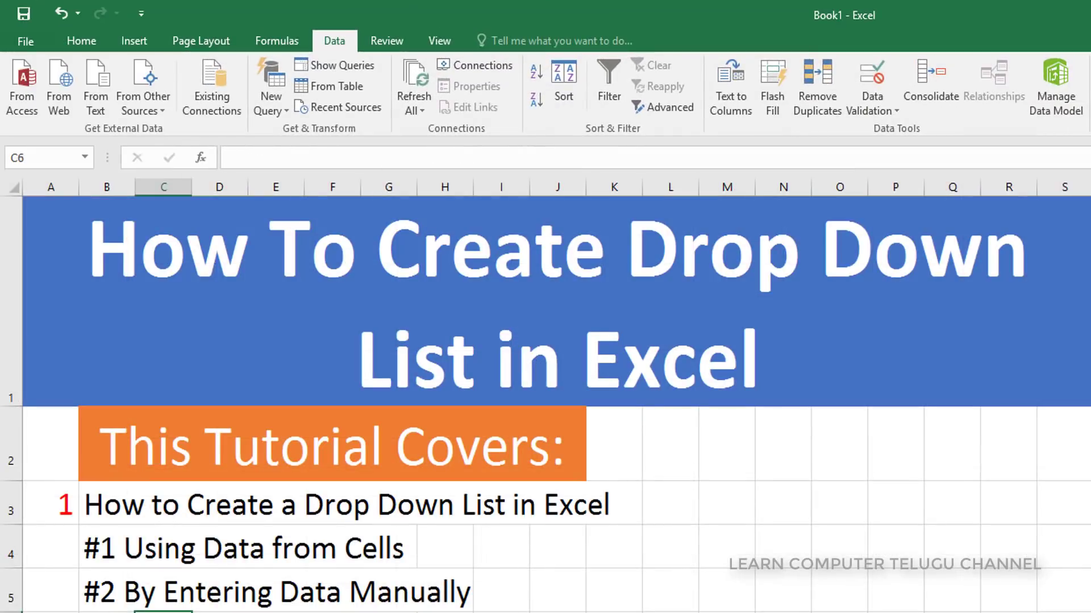
left_click(80, 488)
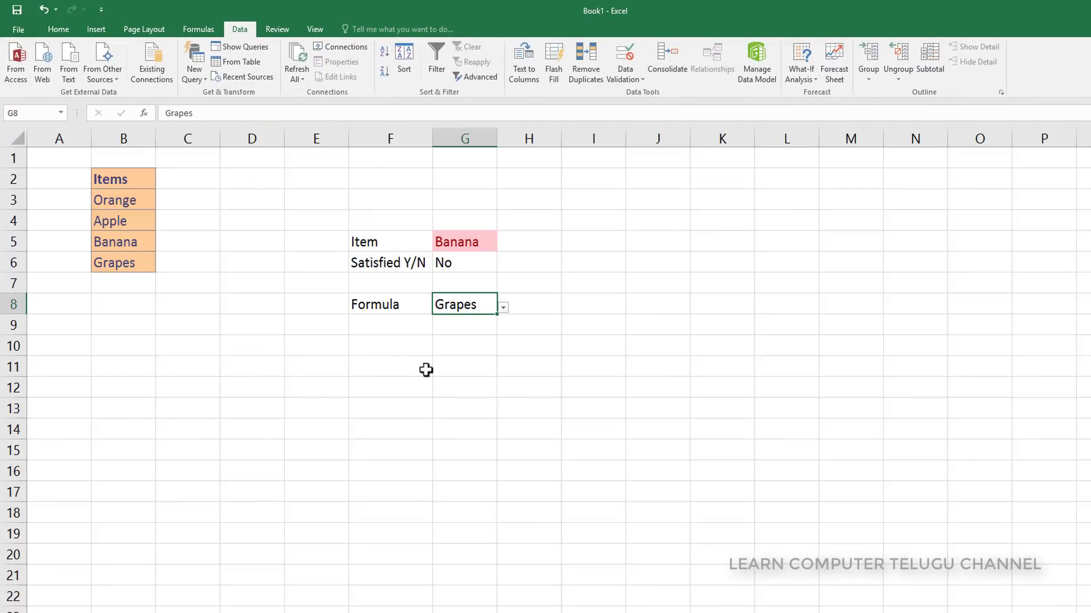
left_click(407, 344)
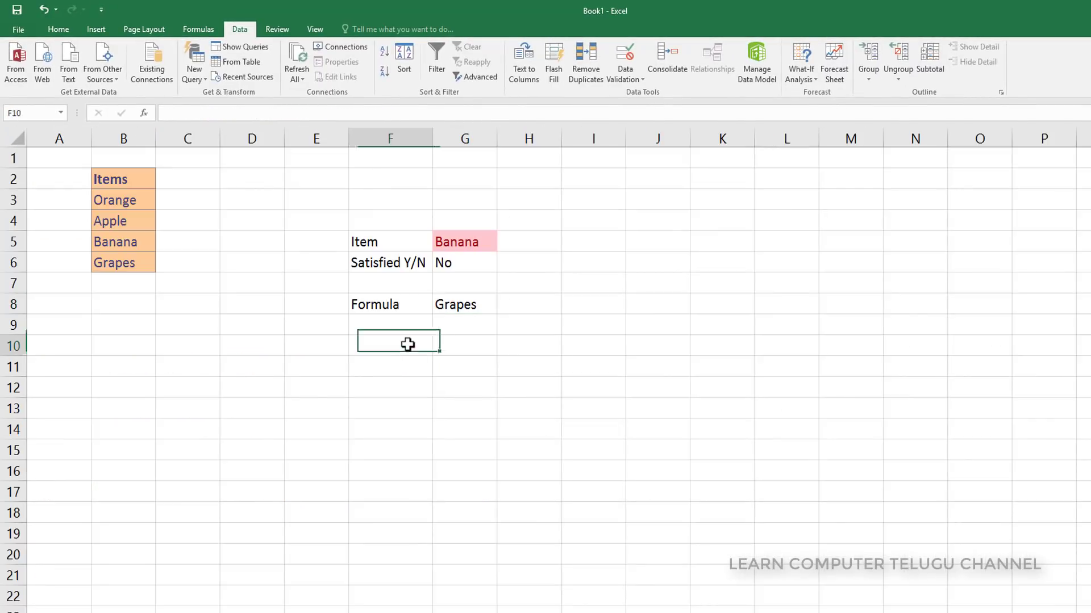
left_click(453, 308)
left_click(504, 315)
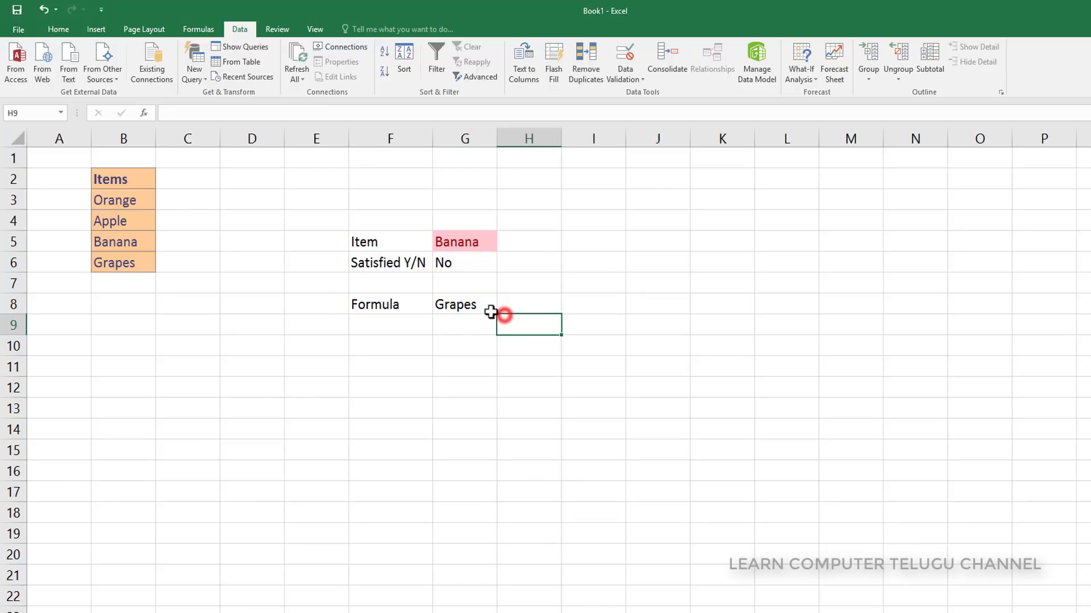
left_click(495, 309)
left_click(121, 275)
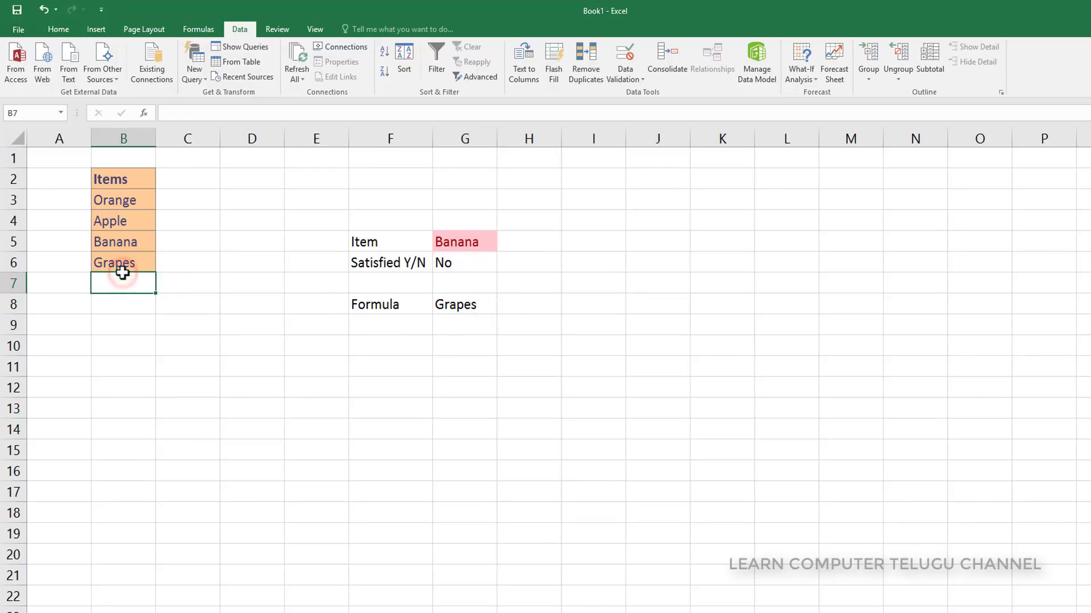
left_click(487, 306)
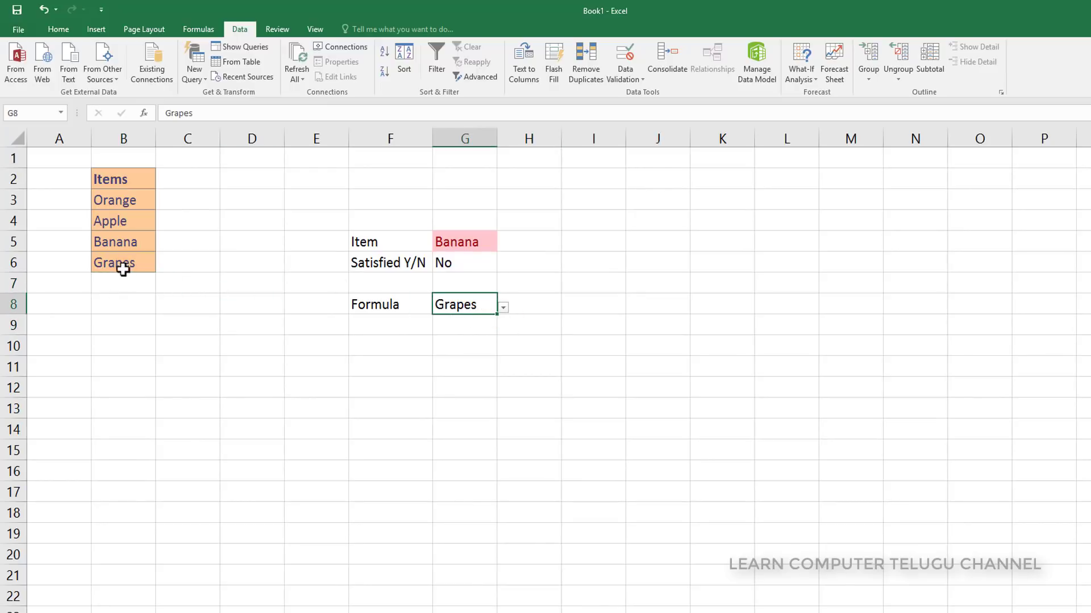
left_click(453, 241)
Step: Replace Banana with Strawberry in cell B5 of the Items list
left_click(122, 241)
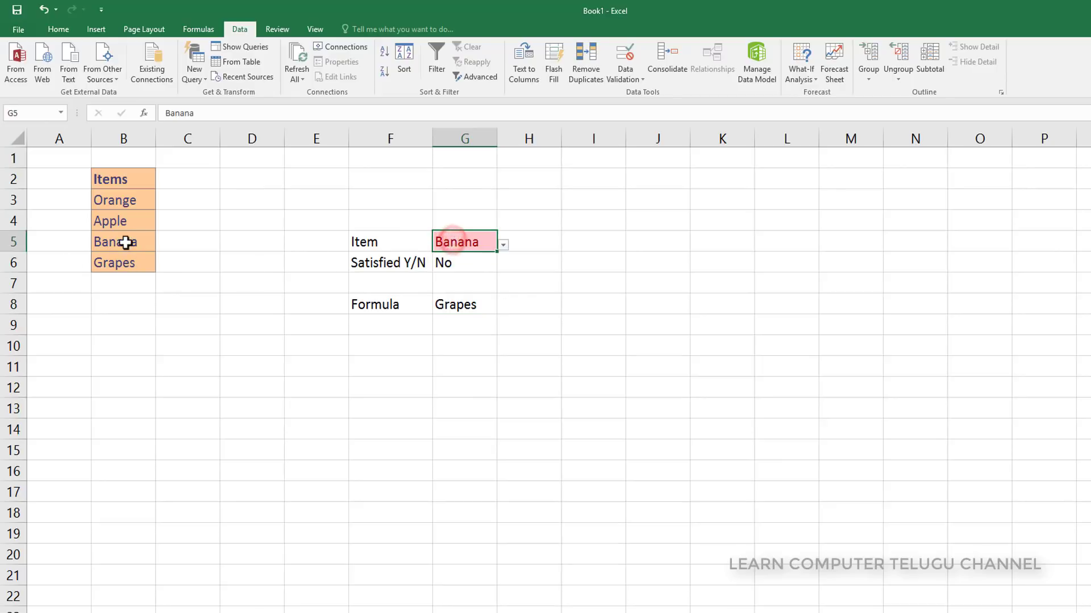
type("Strawberr")
type("y")
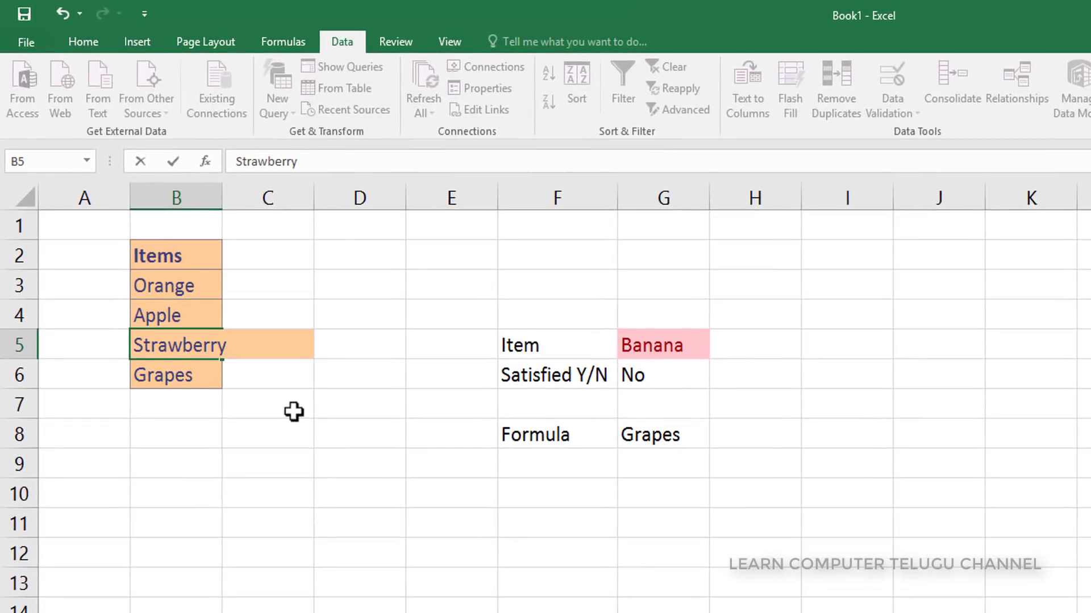
key("Return")
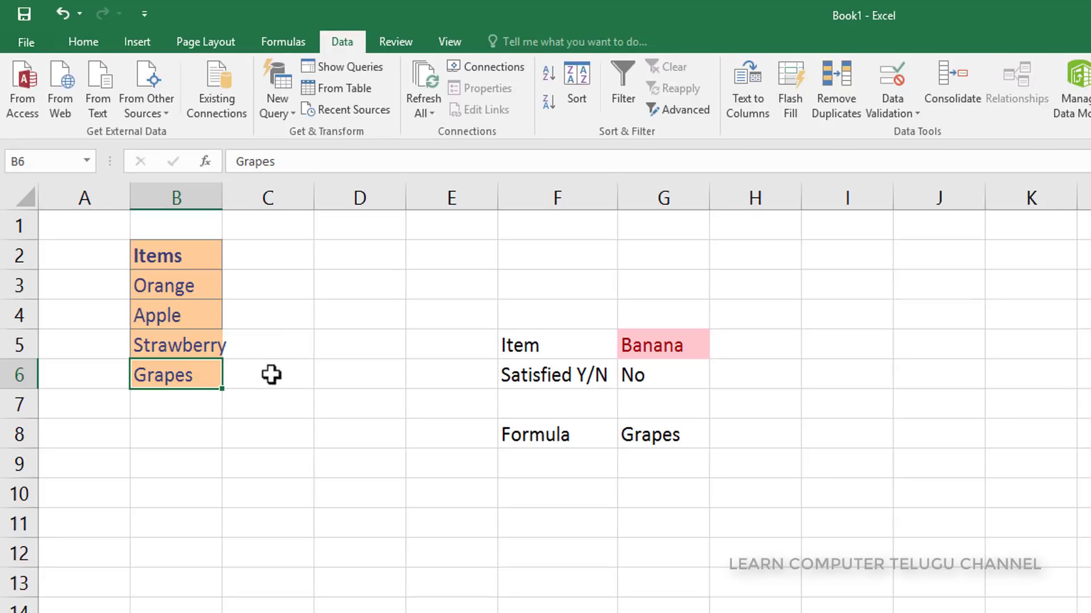
Step: Compare the drop-down options in cell G5 with the edited Items list in B3:B6
left_click_drag(161, 285, 193, 374)
left_click(179, 346)
left_click(645, 347)
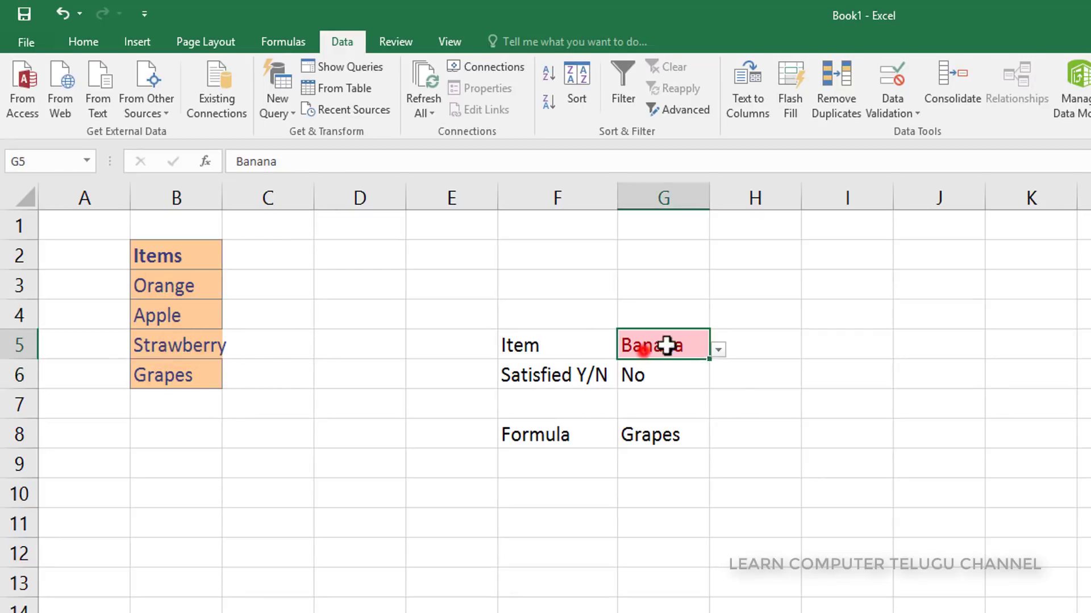
left_click(717, 350)
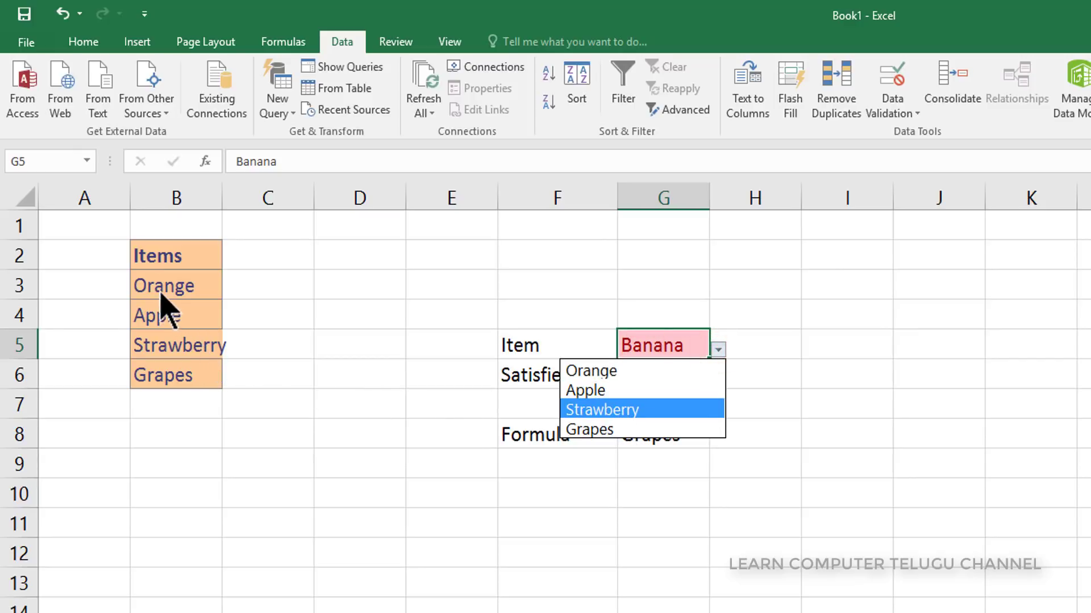
left_click(174, 315)
left_click_drag(163, 284, 164, 384)
left_click(682, 354)
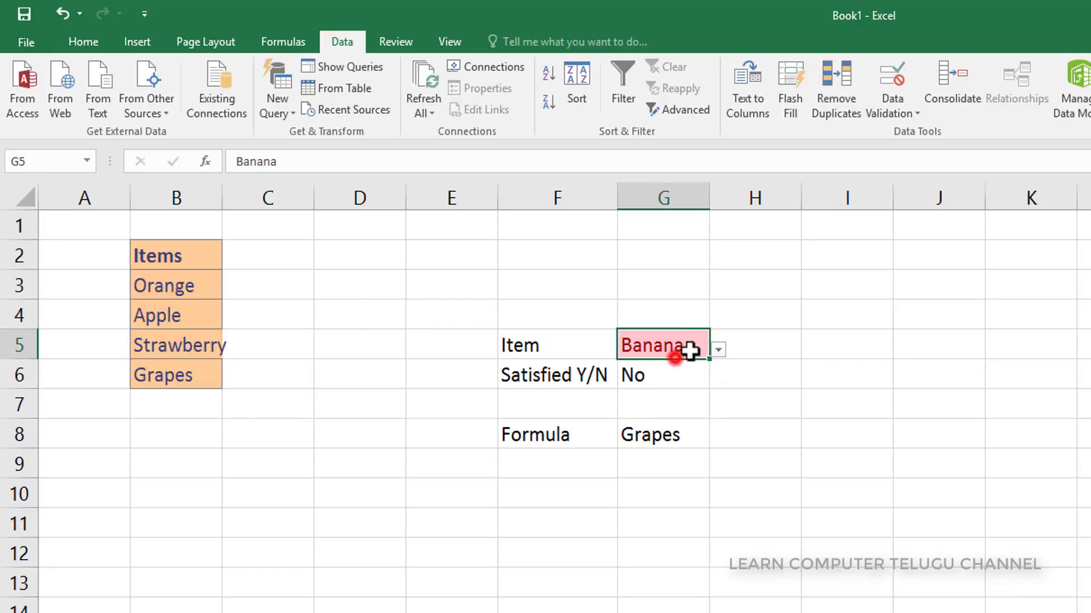
left_click(714, 350)
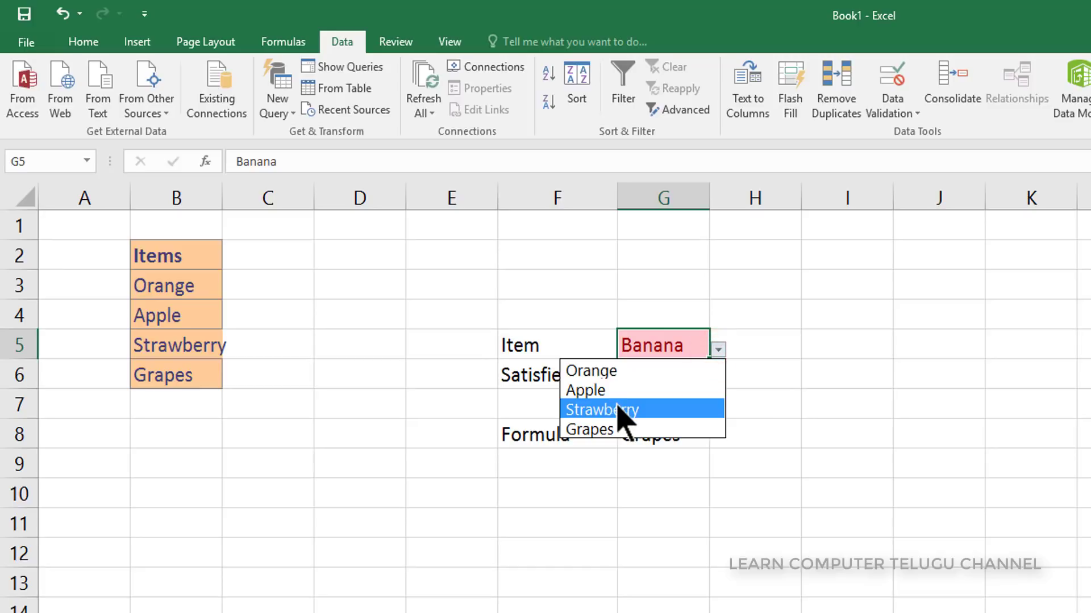
Step: Add Kiwi as a new item in cell B7, directly below Grapes
left_click(186, 399)
left_click(184, 400)
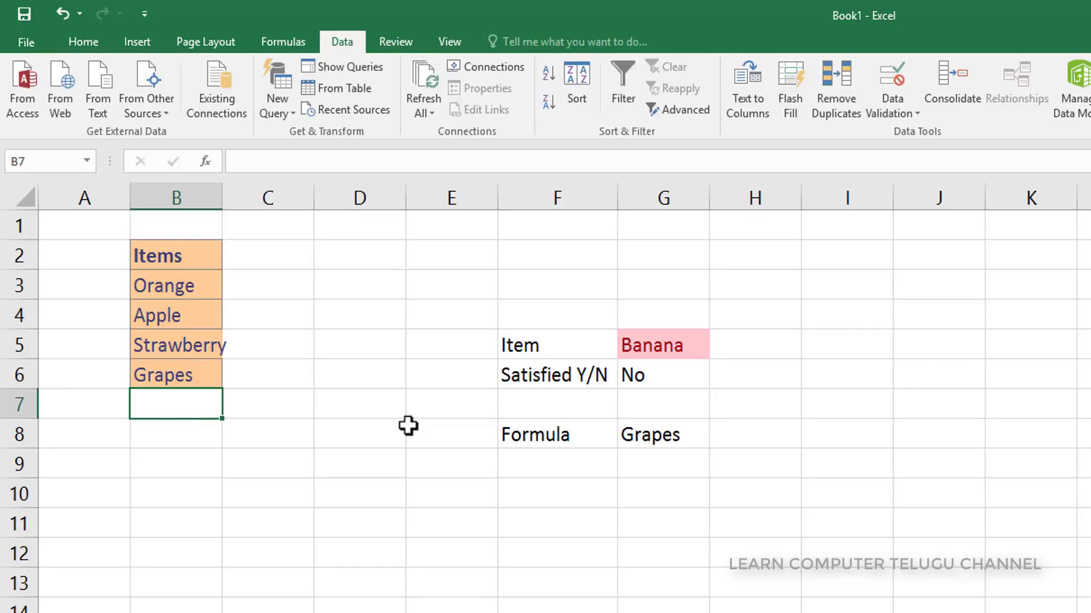
type("Kiwi")
key("Return")
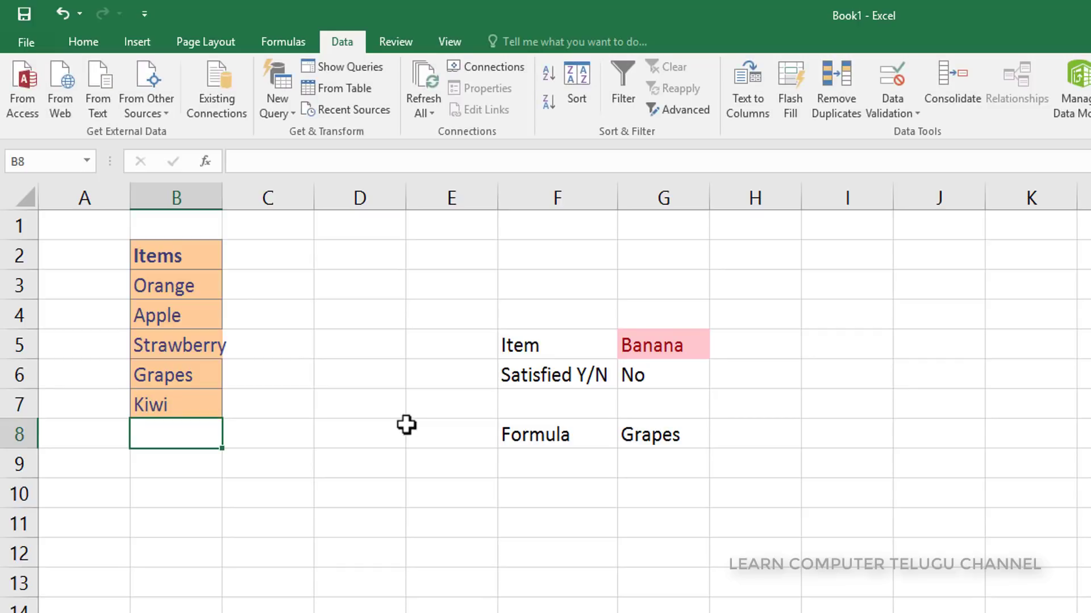
Step: Check whether the drop-downs in cells G5 and G8 offer the new Kiwi item from B7
left_click(165, 405)
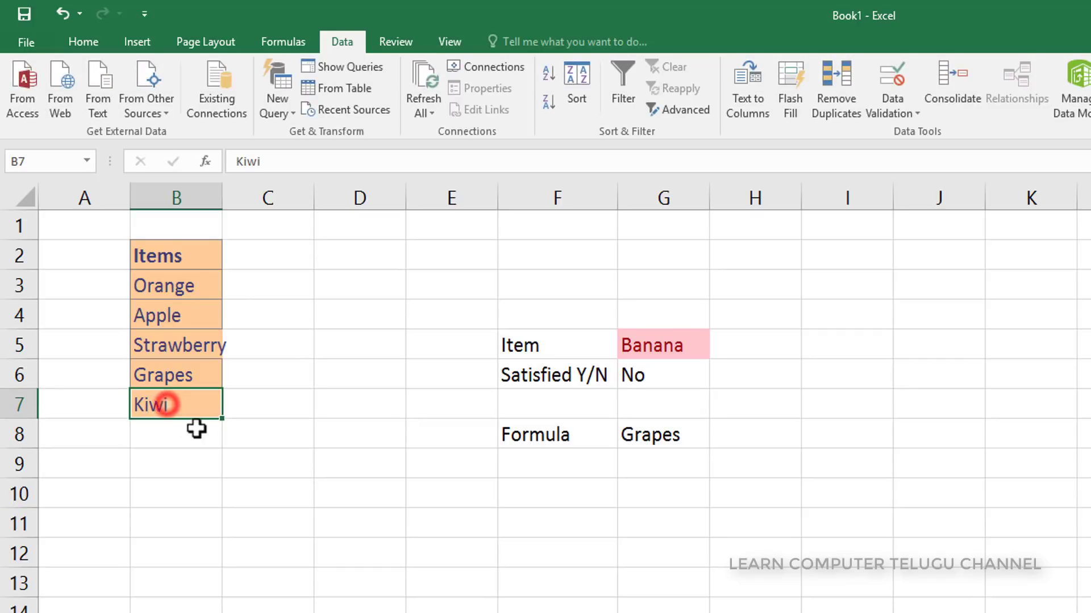
left_click(715, 341)
left_click(684, 342)
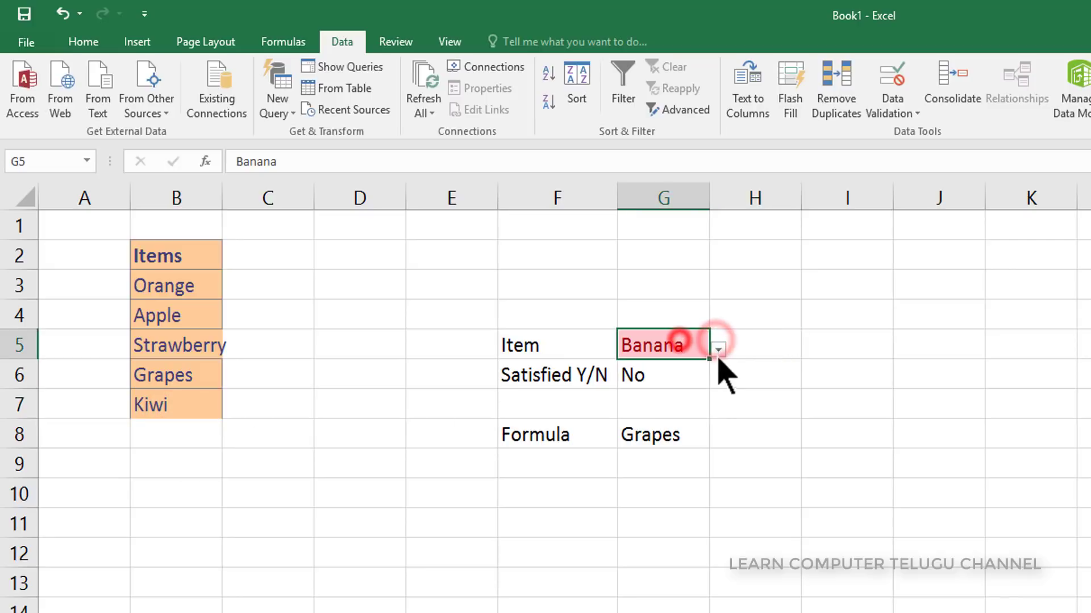
left_click(718, 350)
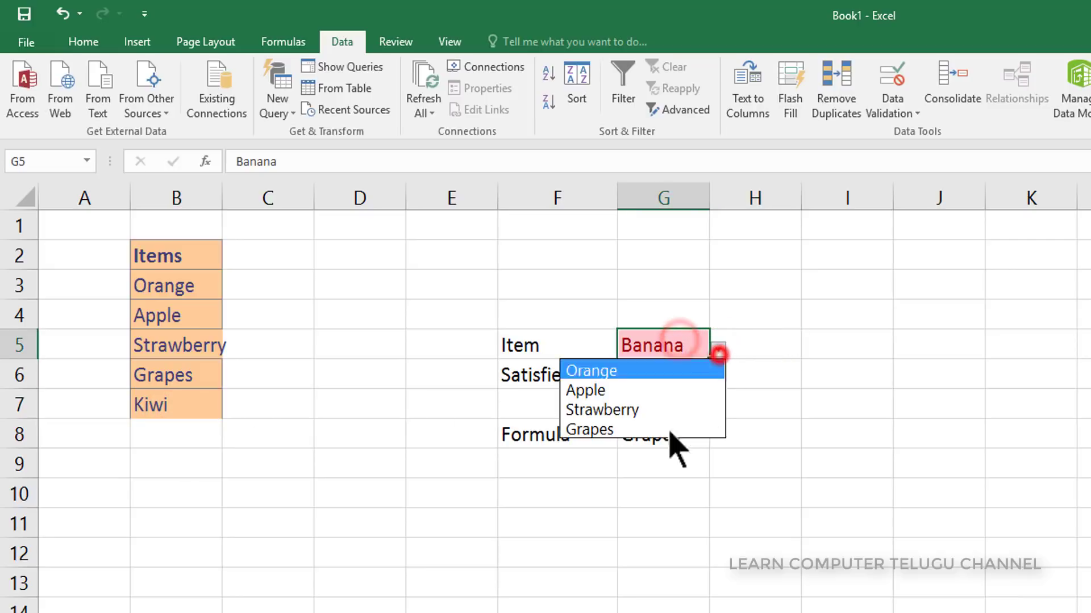
left_click(810, 433)
left_click(685, 382)
left_click(686, 440)
left_click(717, 439)
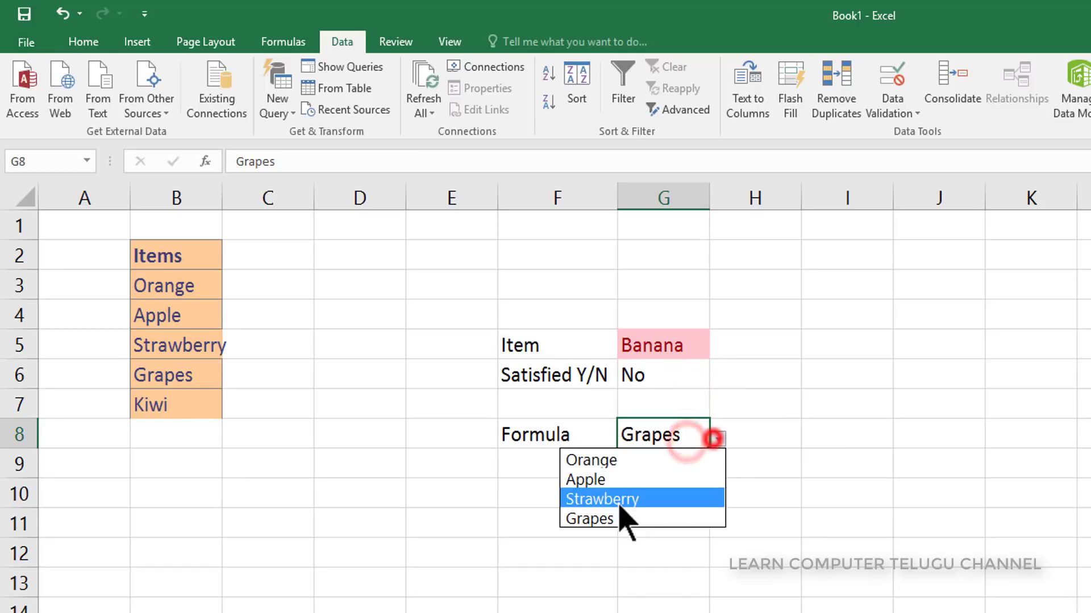
left_click(204, 406)
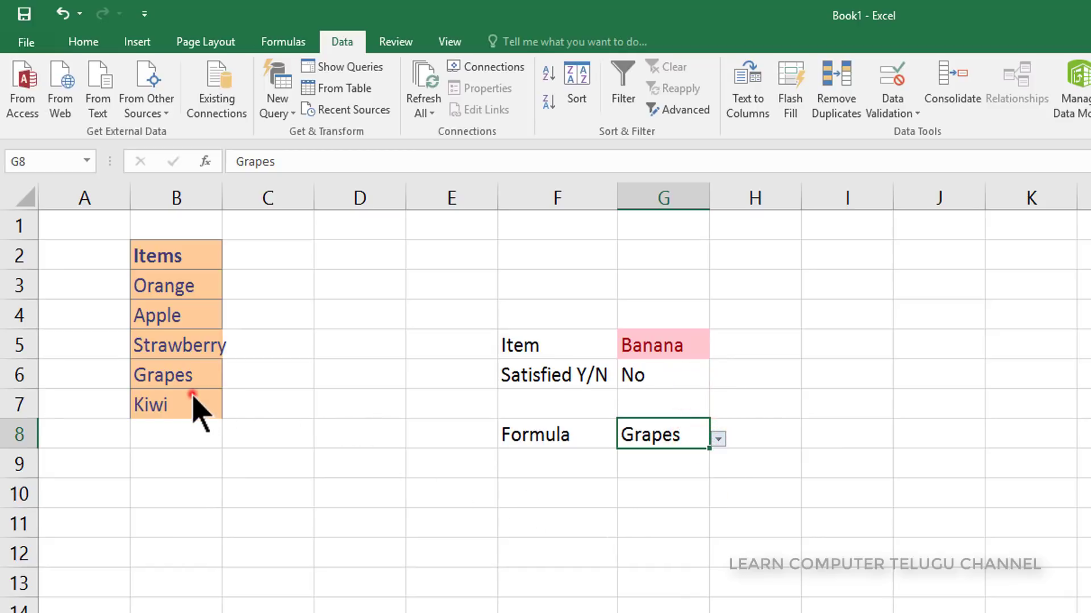
left_click(179, 400)
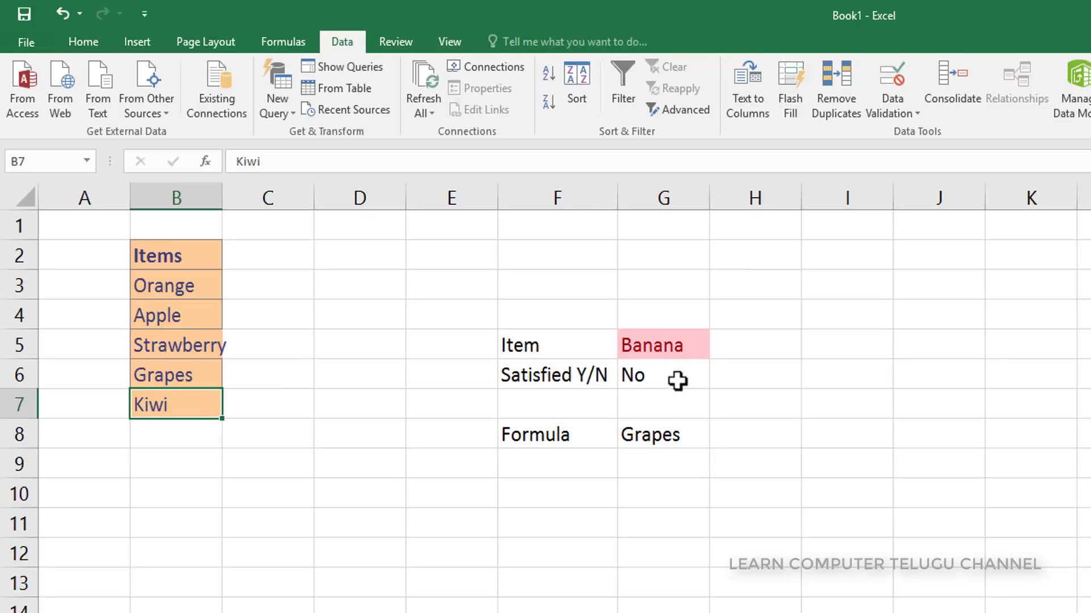
left_click_drag(454, 344, 752, 468)
left_click(562, 526)
left_click(537, 506)
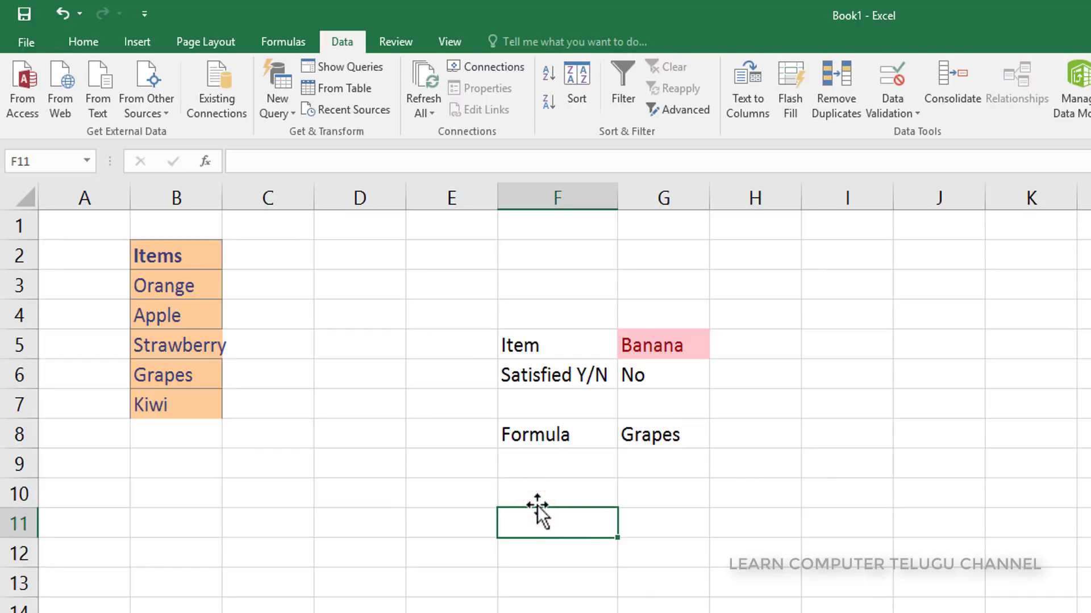
type("=")
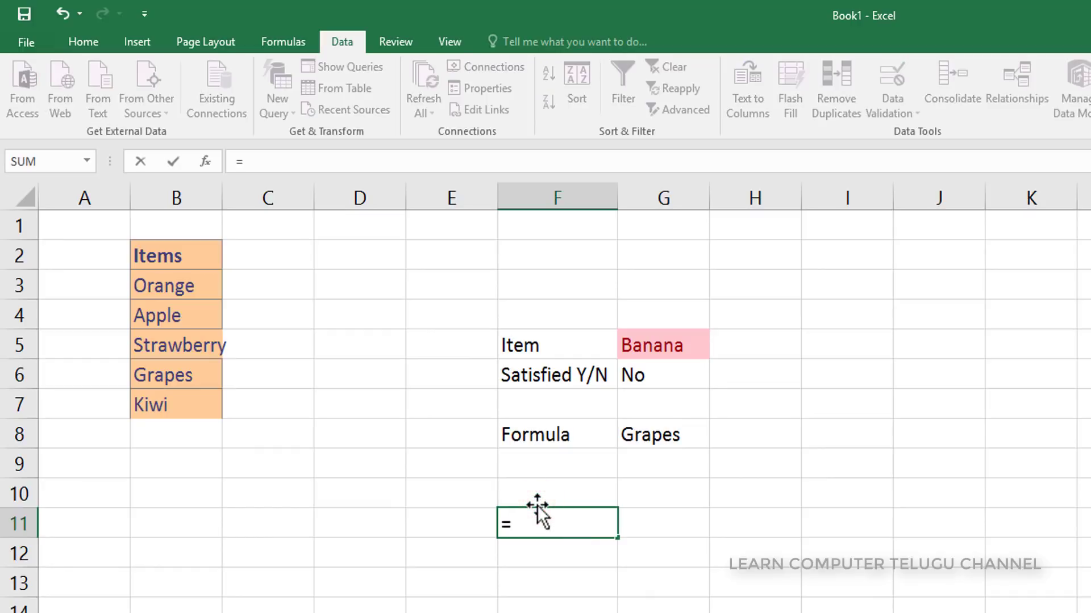
key("Escape")
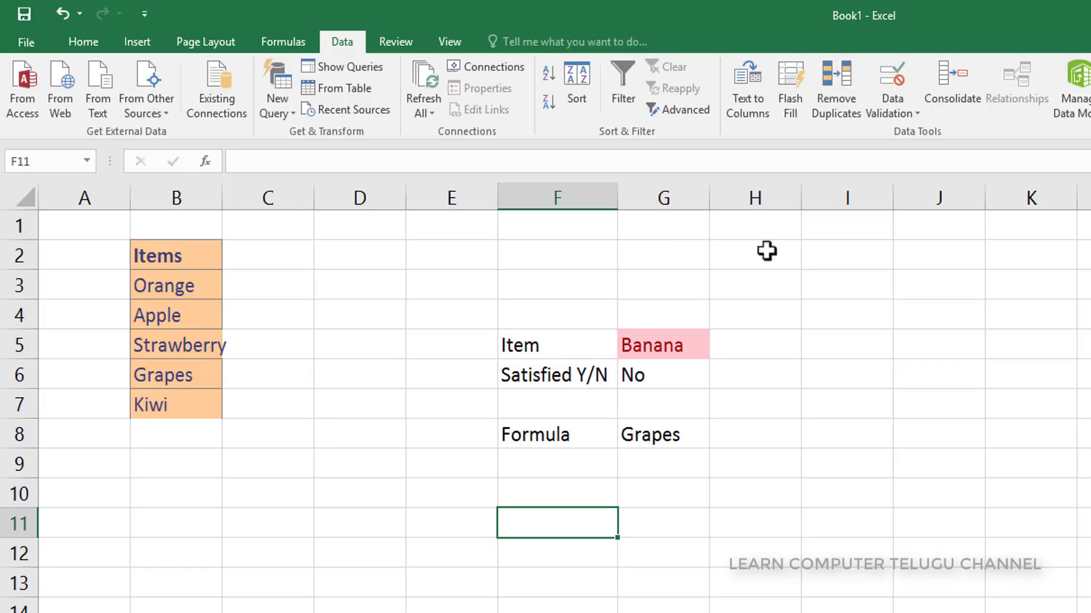
left_click(892, 102)
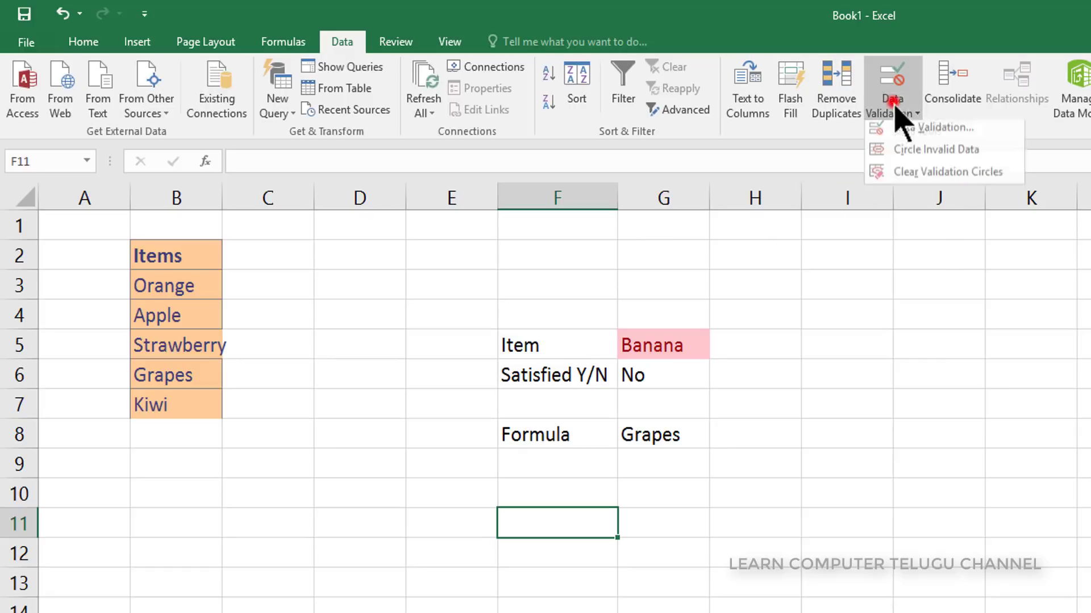
left_click(916, 130)
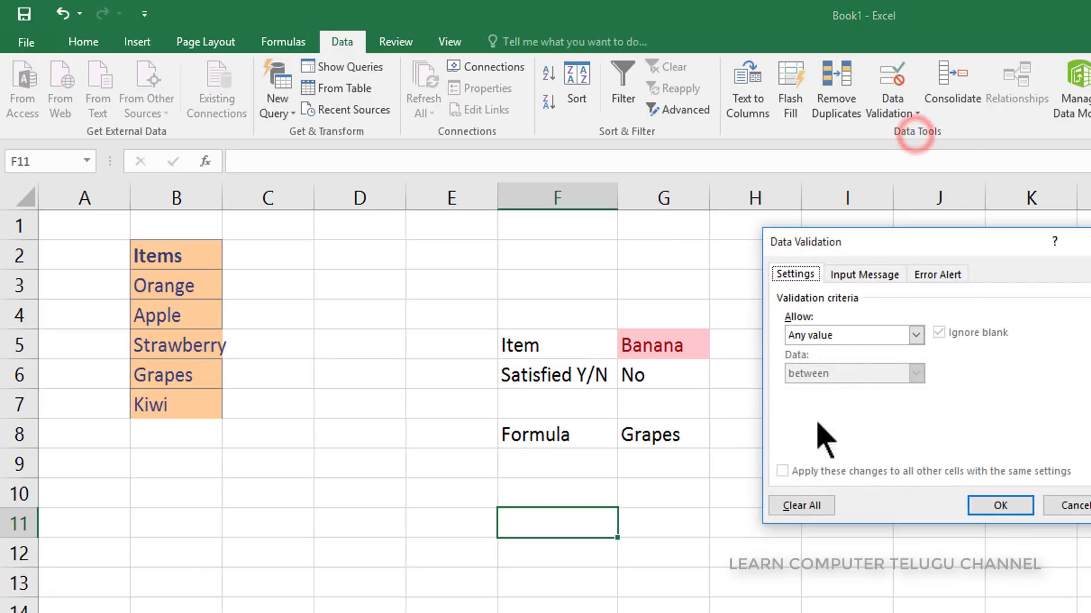
left_click(828, 335)
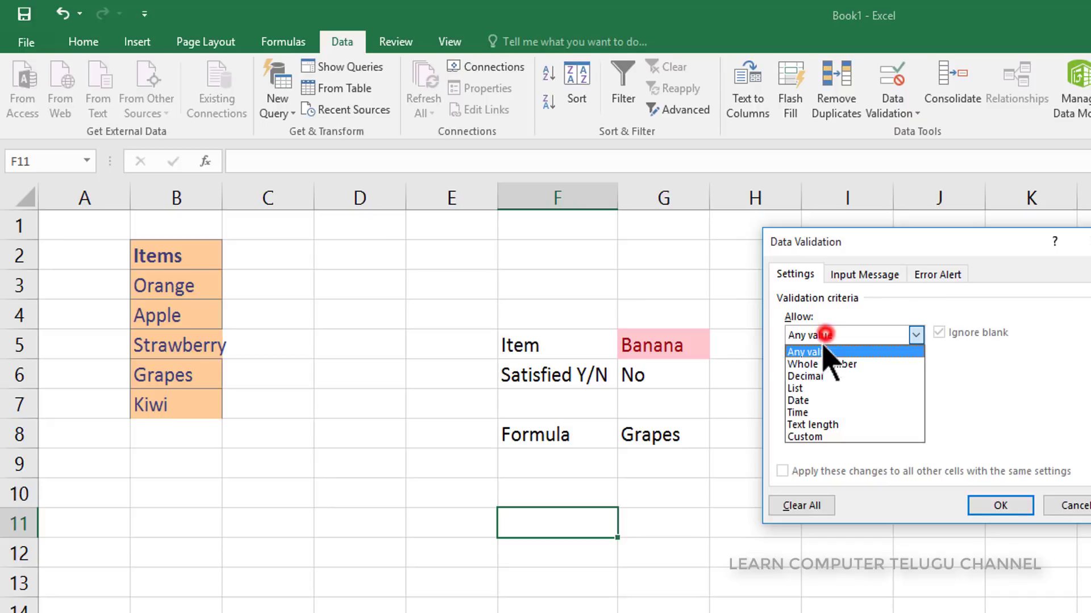
left_click(803, 389)
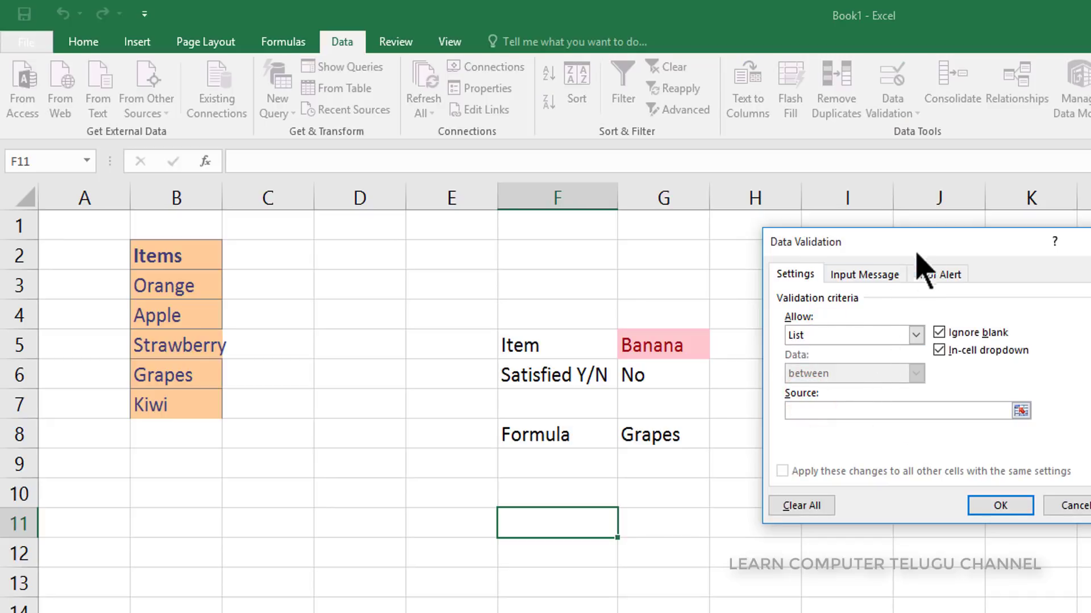
left_click_drag(915, 252, 640, 301)
type("=OFFSET(")
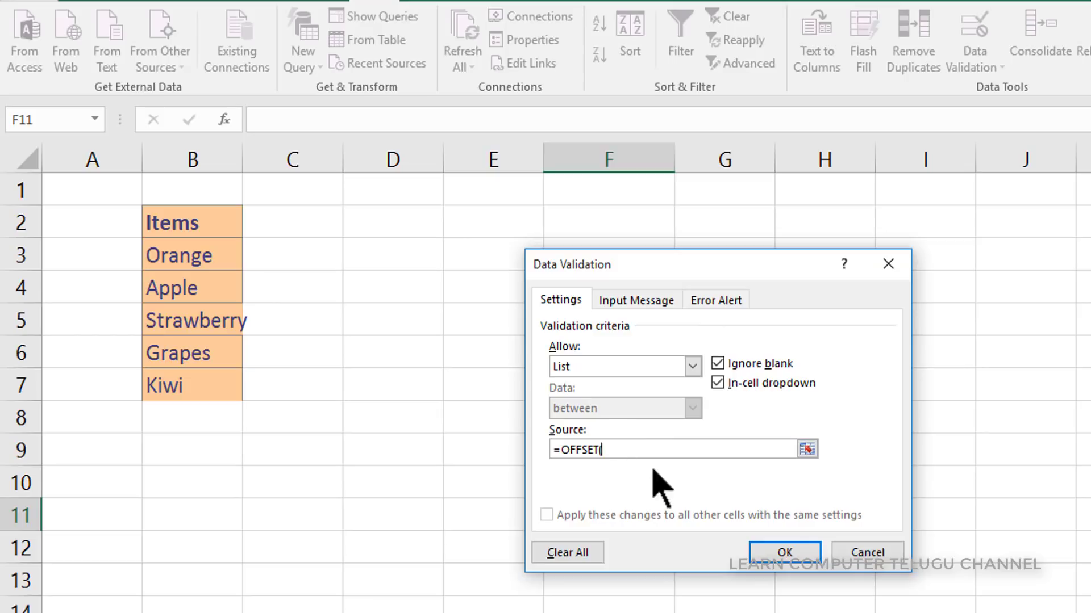
left_click(855, 549)
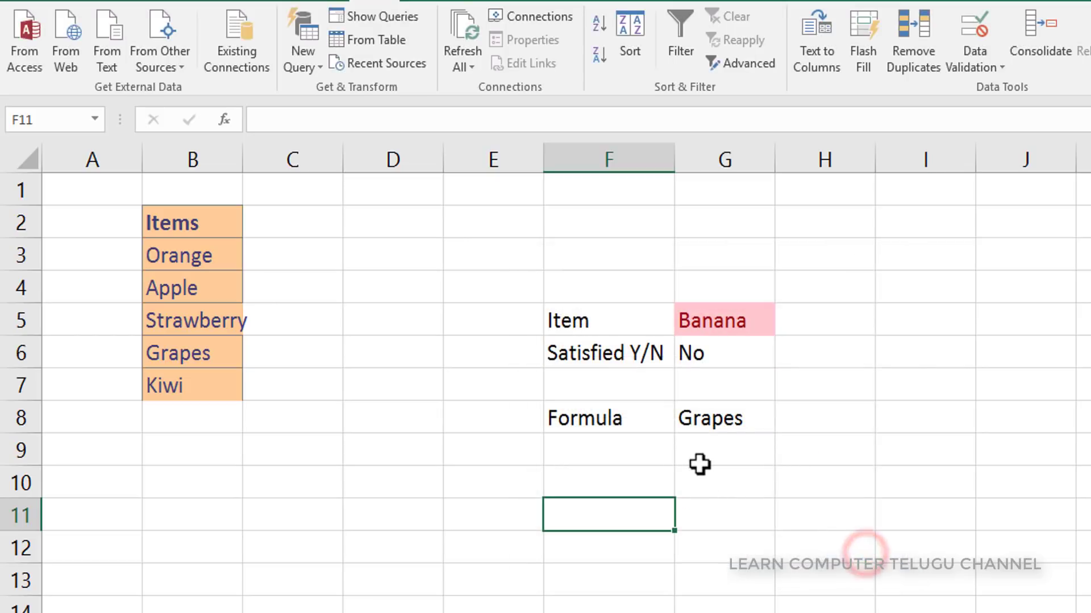
Step: Begin an OFFSET formula in cell F11 with B3 as the reference and 0 for both rows and columns
type("=")
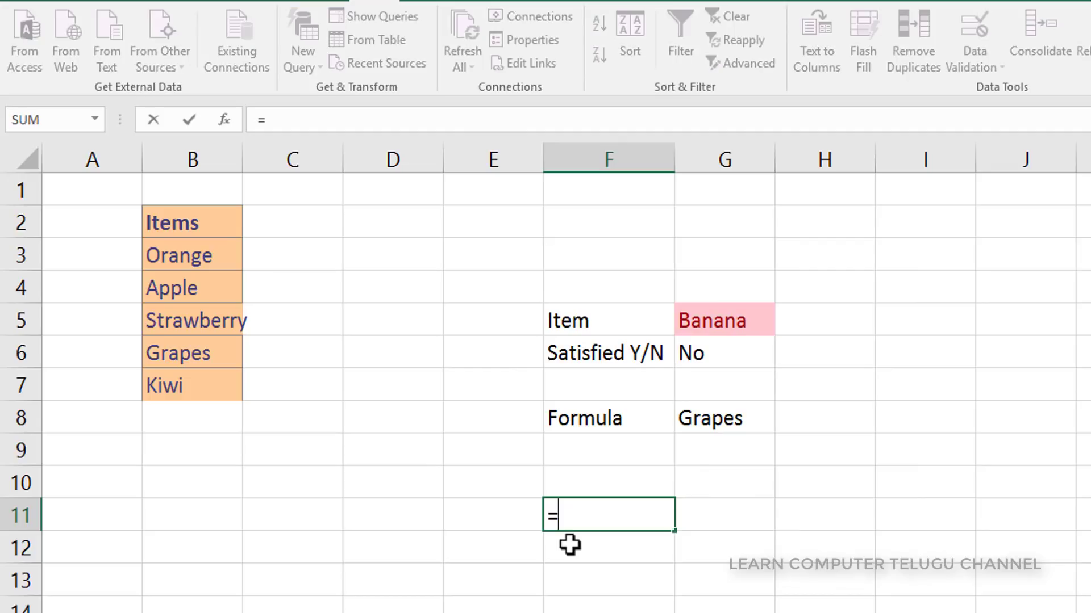
type("OFF")
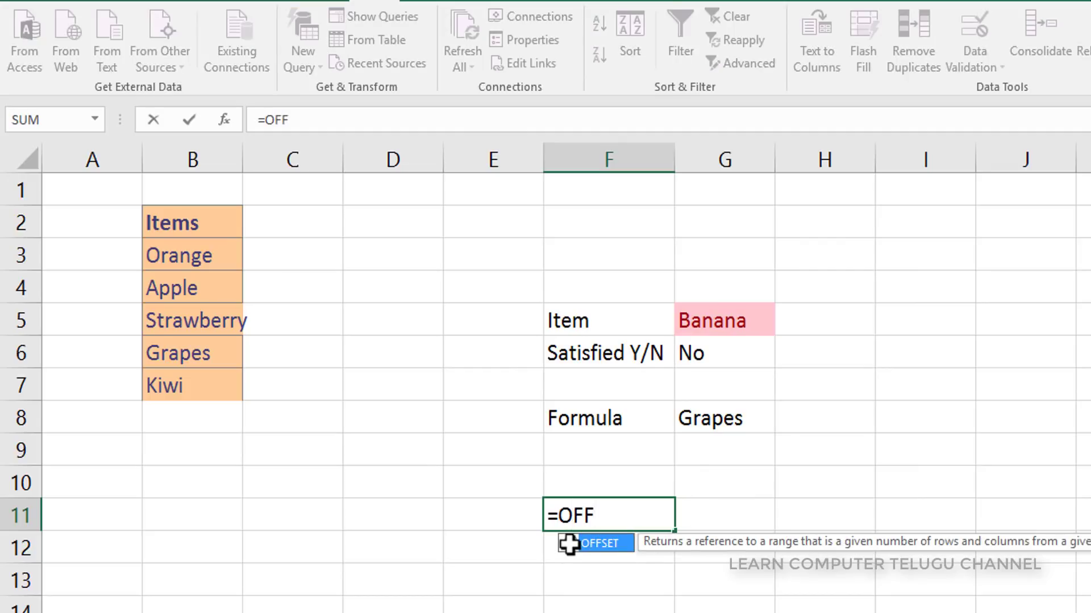
type("SET(")
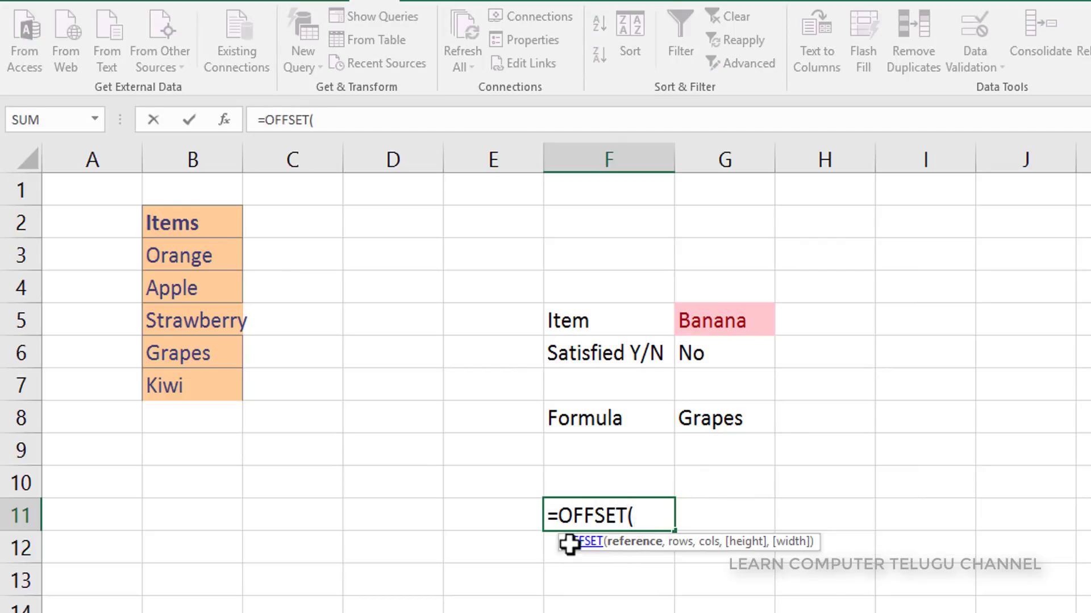
left_click(192, 255)
left_click_drag(198, 287, 226, 256)
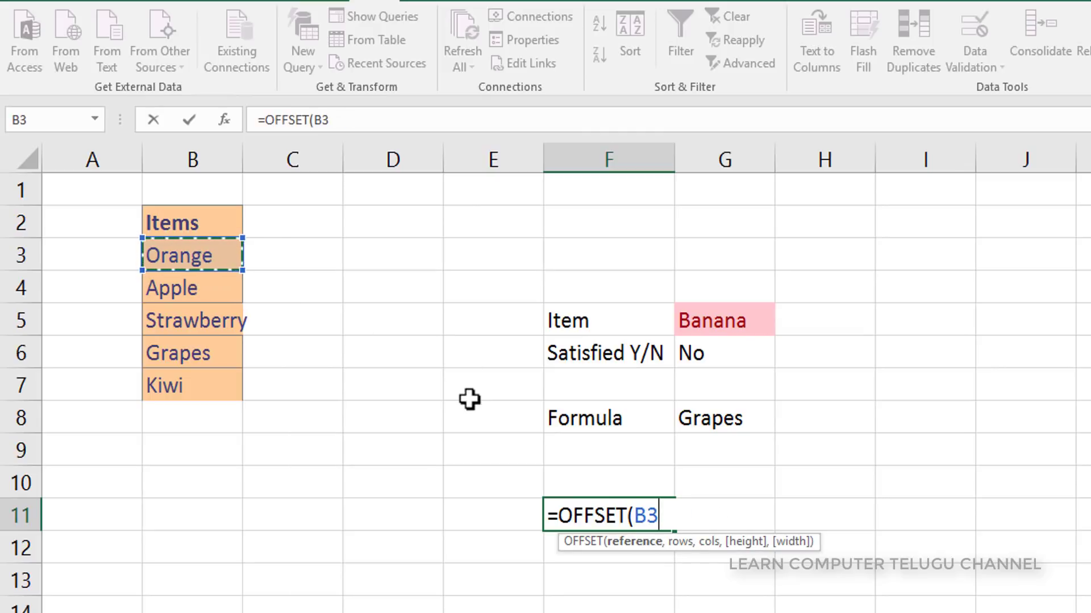
type(",")
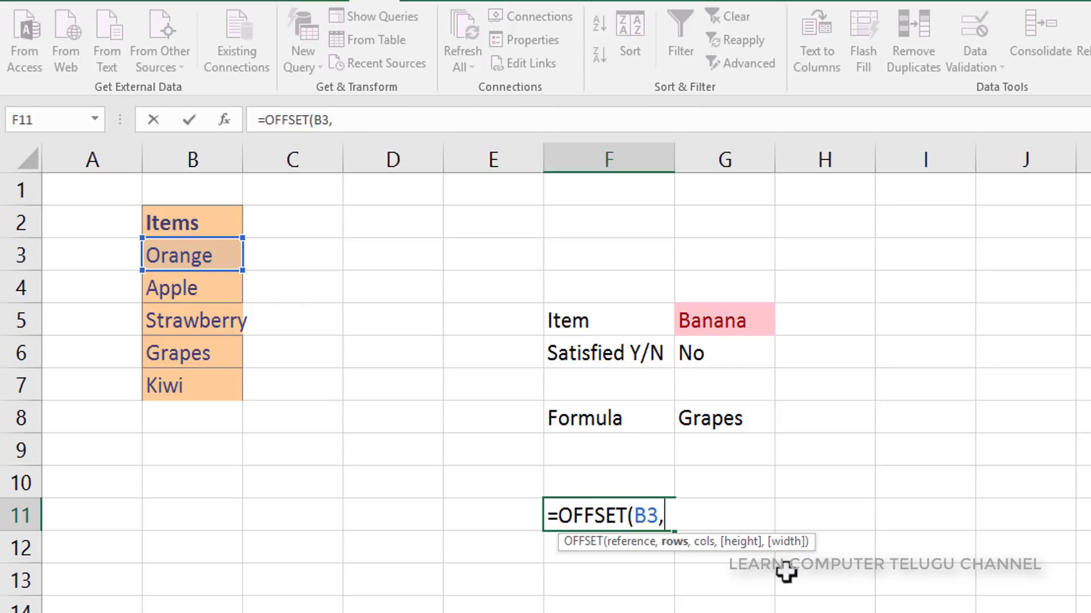
type("0,0,")
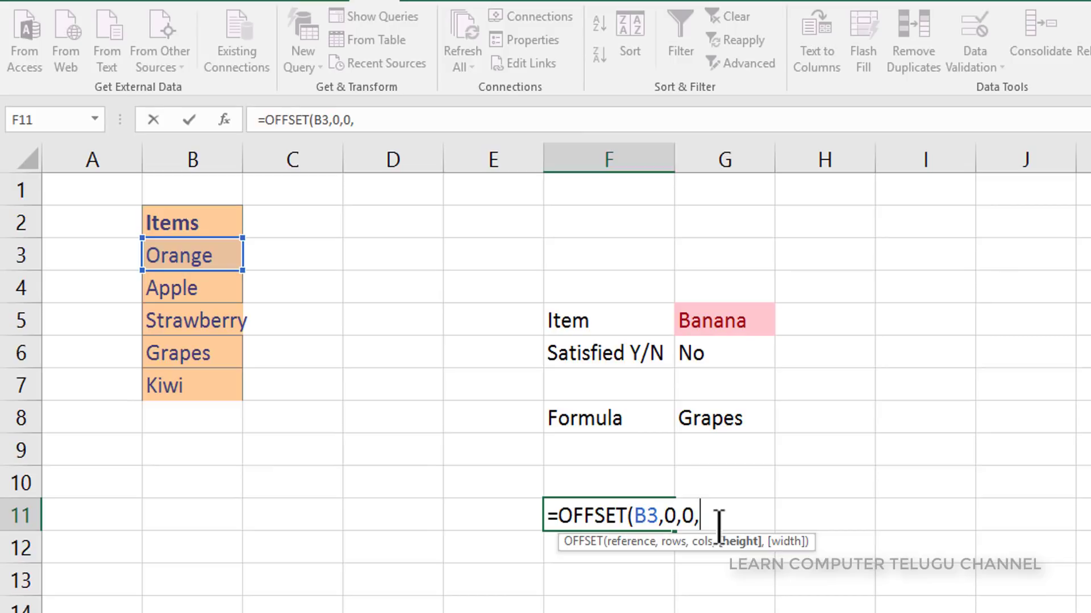
Step: Nest a COUNTIF function as the OFFSET height argument, with B3:B20 as its range
type("COUN")
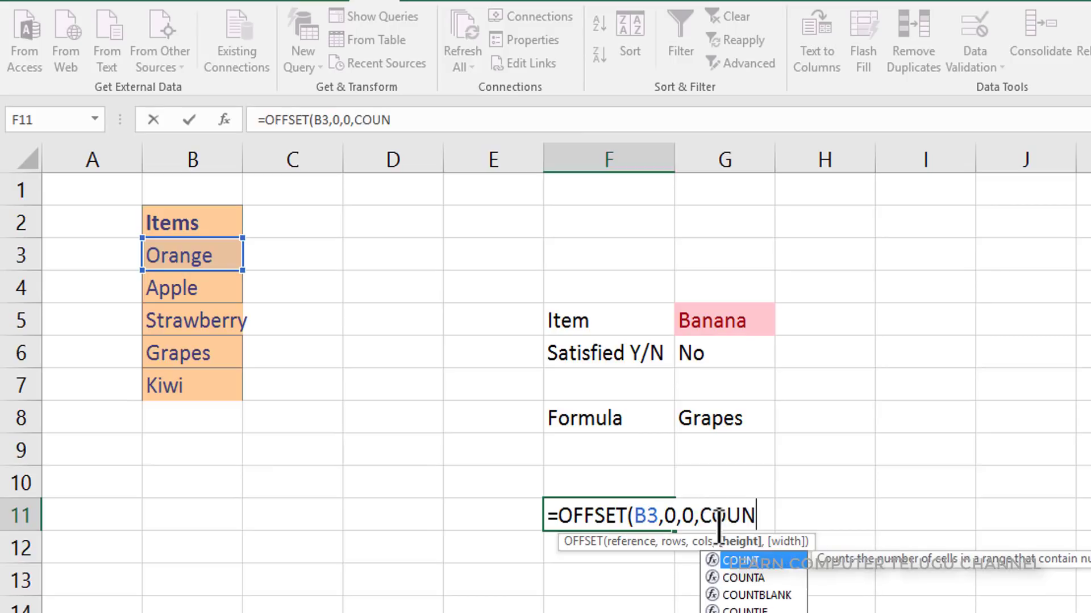
type("TIF(")
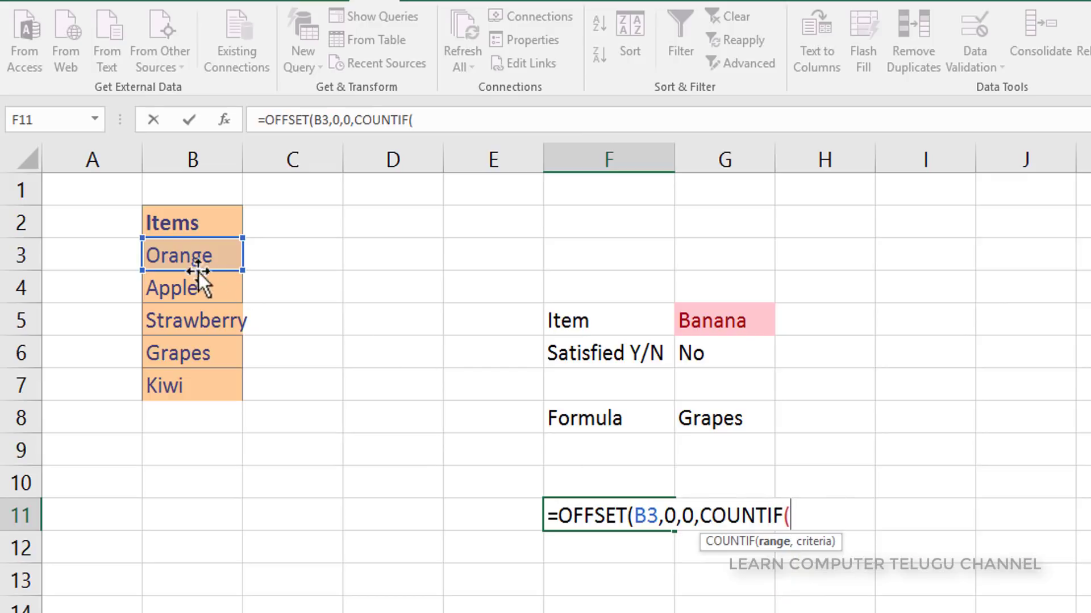
left_click_drag(179, 258, 164, 612)
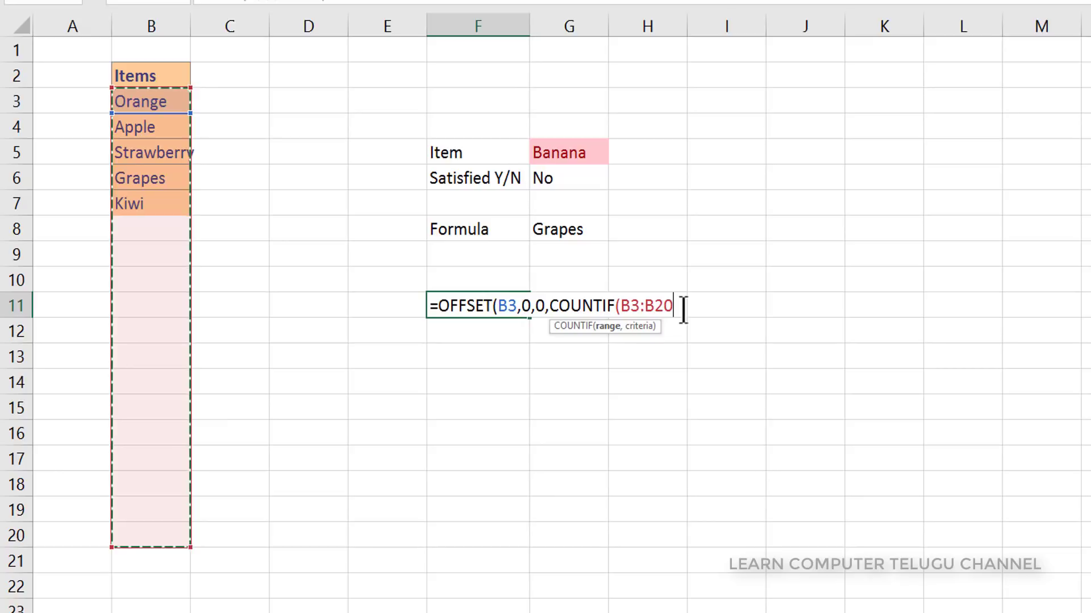
Step: Convert the COUNTIF range in the F11 formula to the absolute reference $B$3:$B$20
key("shift+Left")
key("shift+Left")
key("shift+Left")
key("shift+Left")
key("shift+Left")
key("shift+Left")
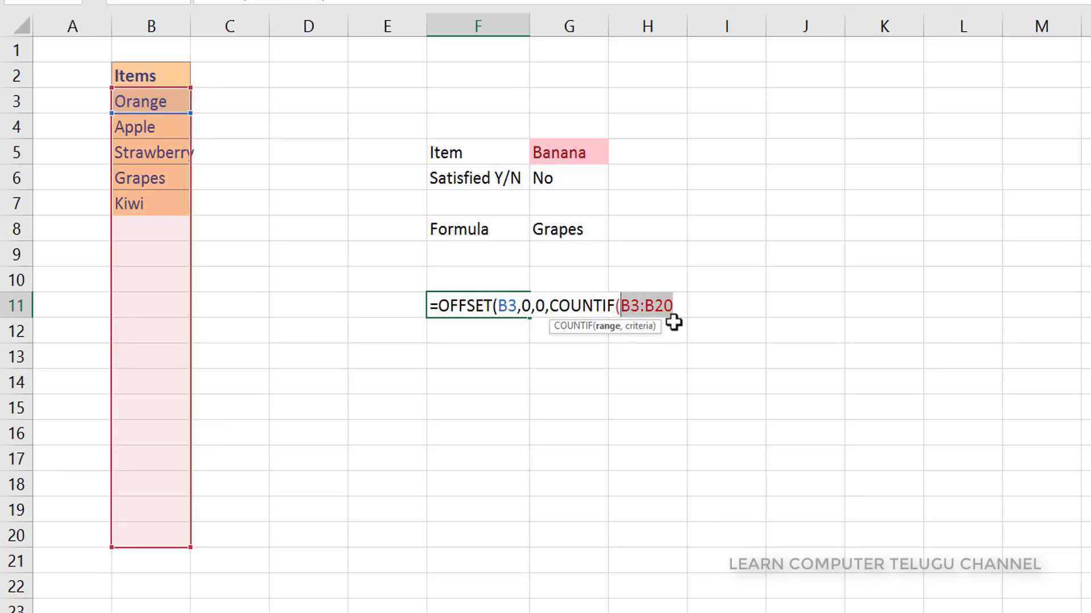
left_click_drag(677, 310, 621, 309)
left_click_drag(676, 307, 621, 308)
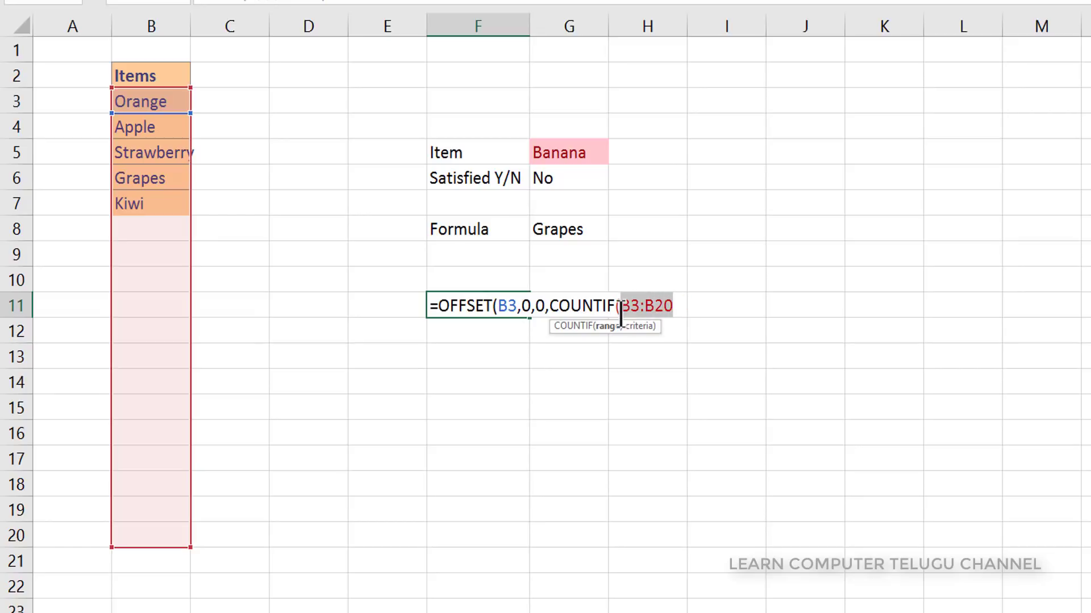
left_click(671, 310)
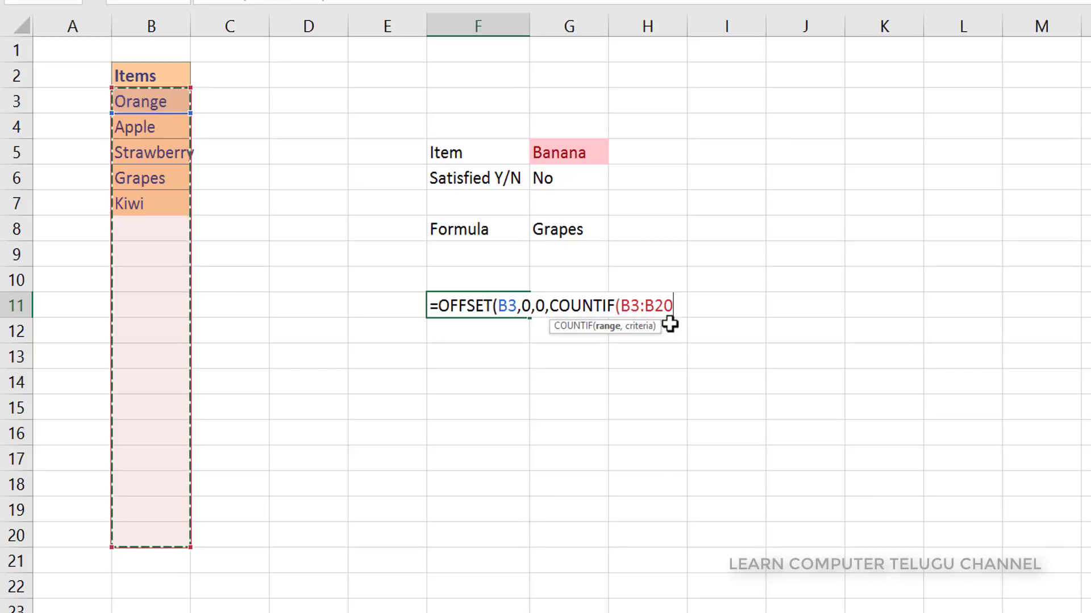
key("F4")
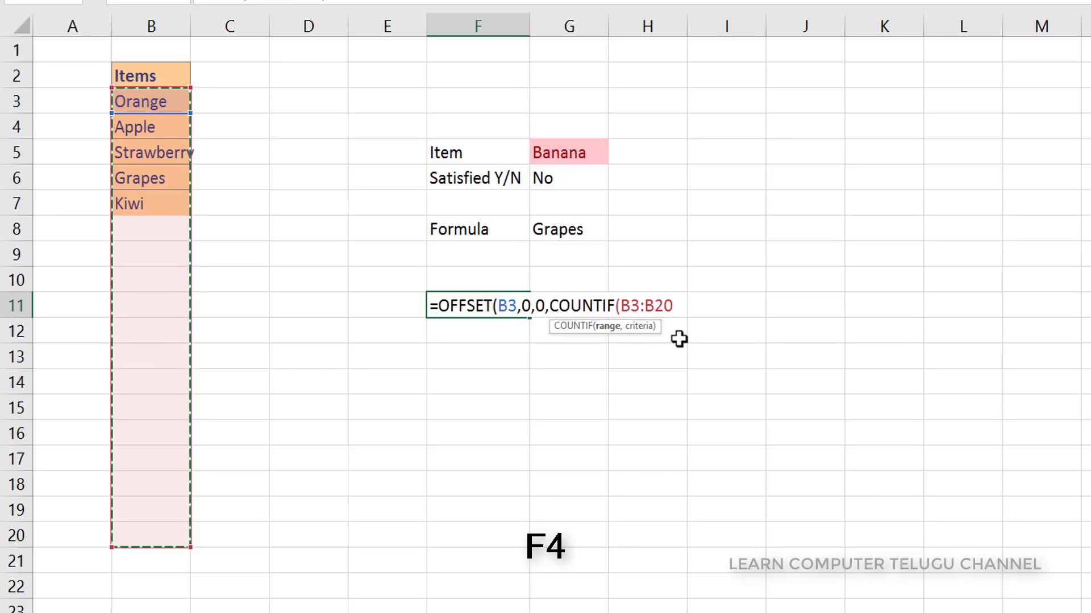
key("F4")
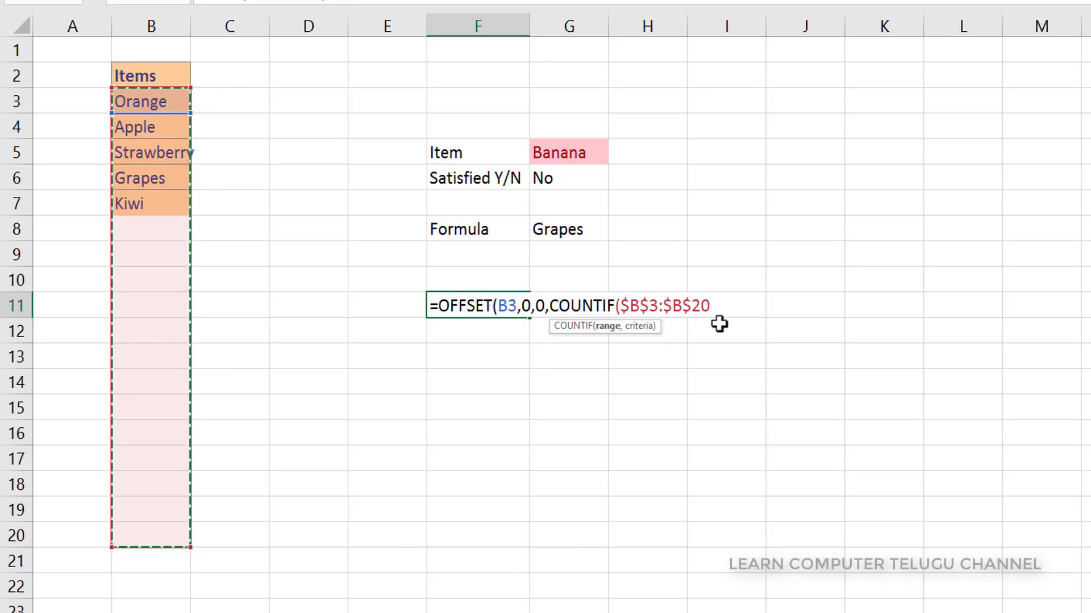
Step: Complete the F11 formula with "<>" as the COUNTIF criteria and close both the COUNTIF and OFFSET functions
type(",")
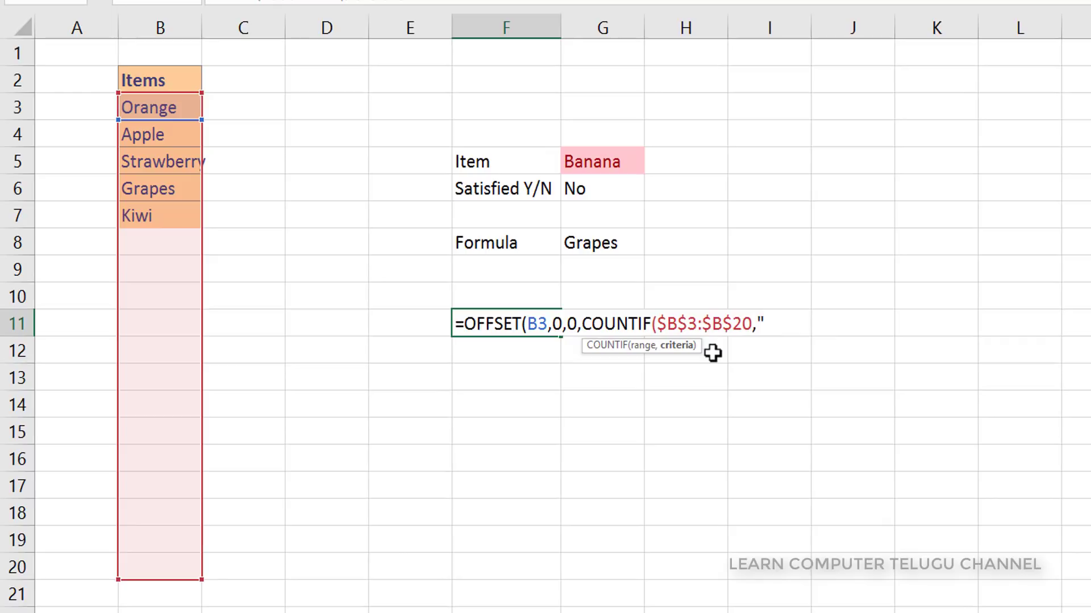
type("\"<>\"")
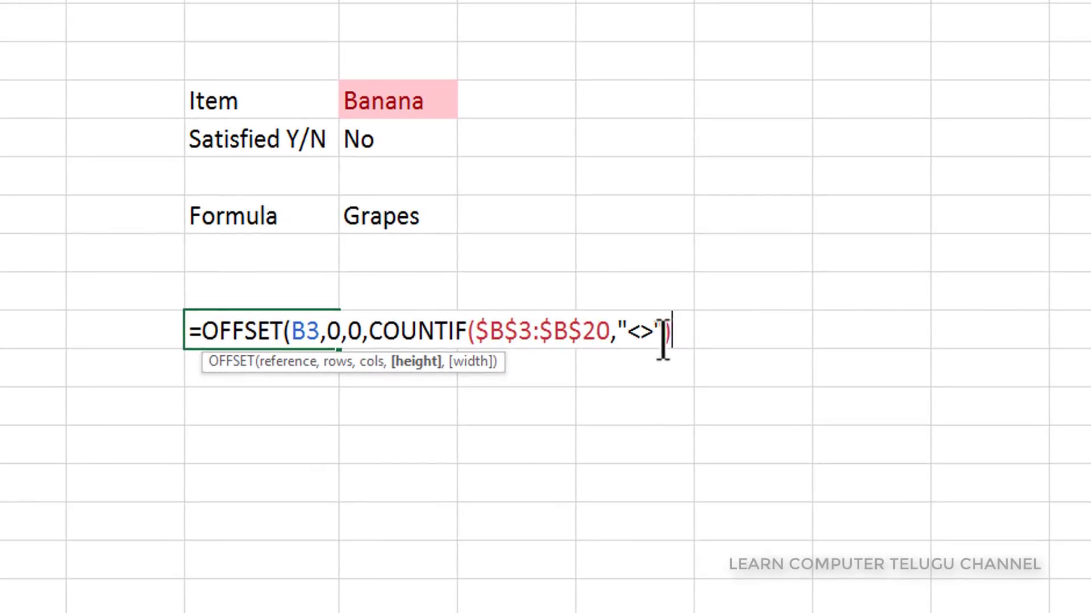
left_click(647, 332)
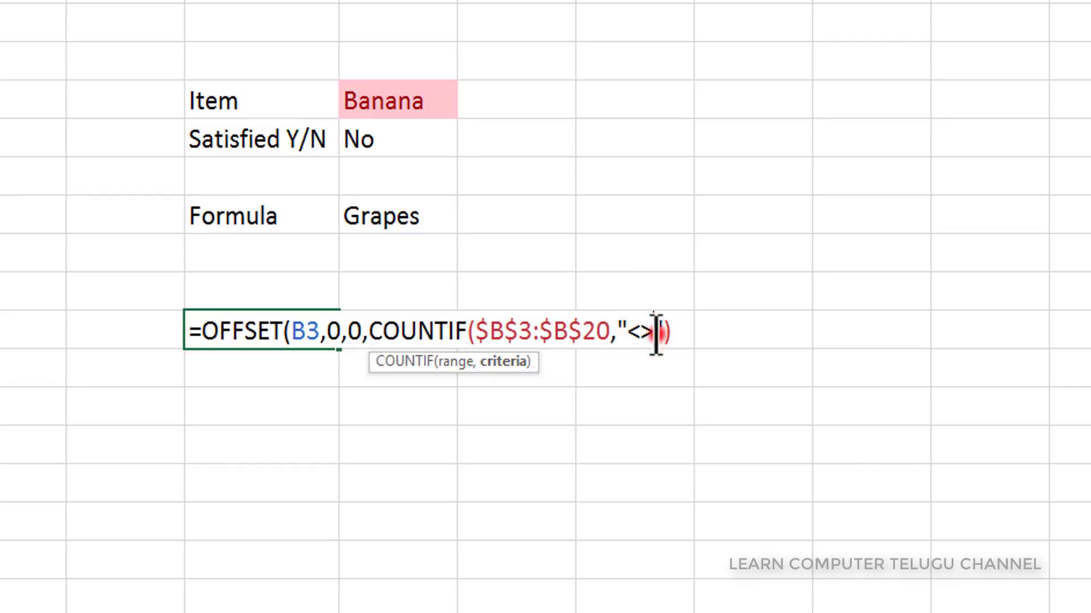
left_click(675, 333)
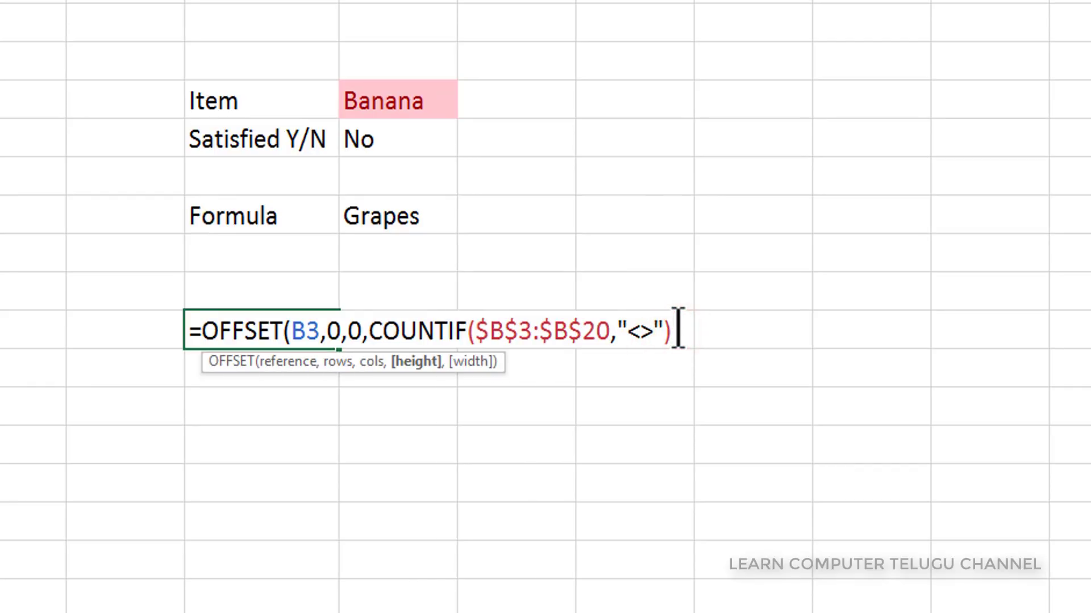
type(")")
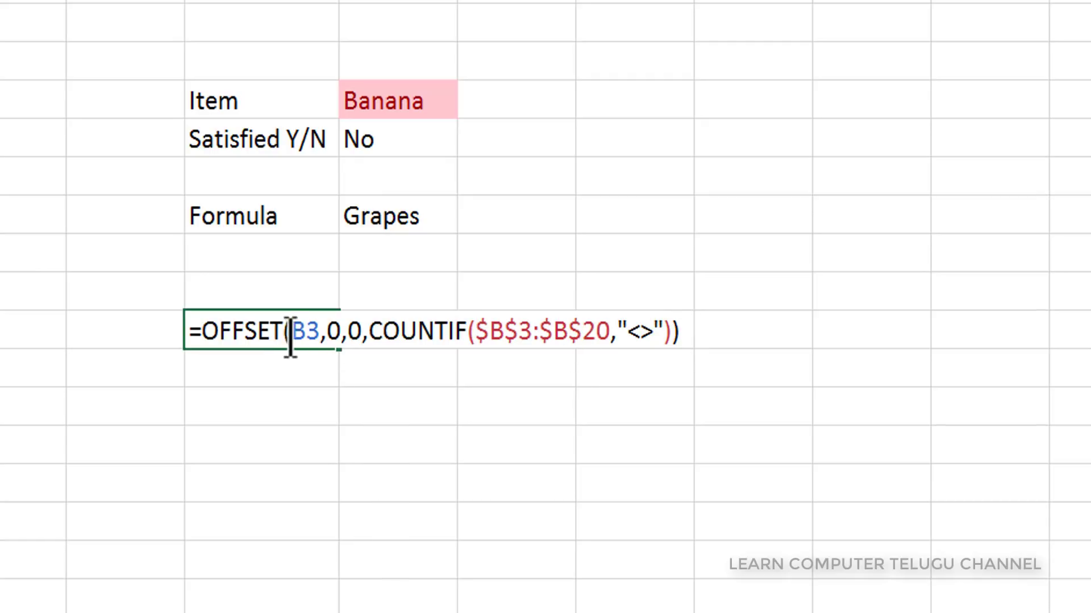
Step: Copy the entire OFFSET formula text from cell F11 and clear it from the cell
left_click_drag(688, 335, 185, 316)
key("ctrl+c")
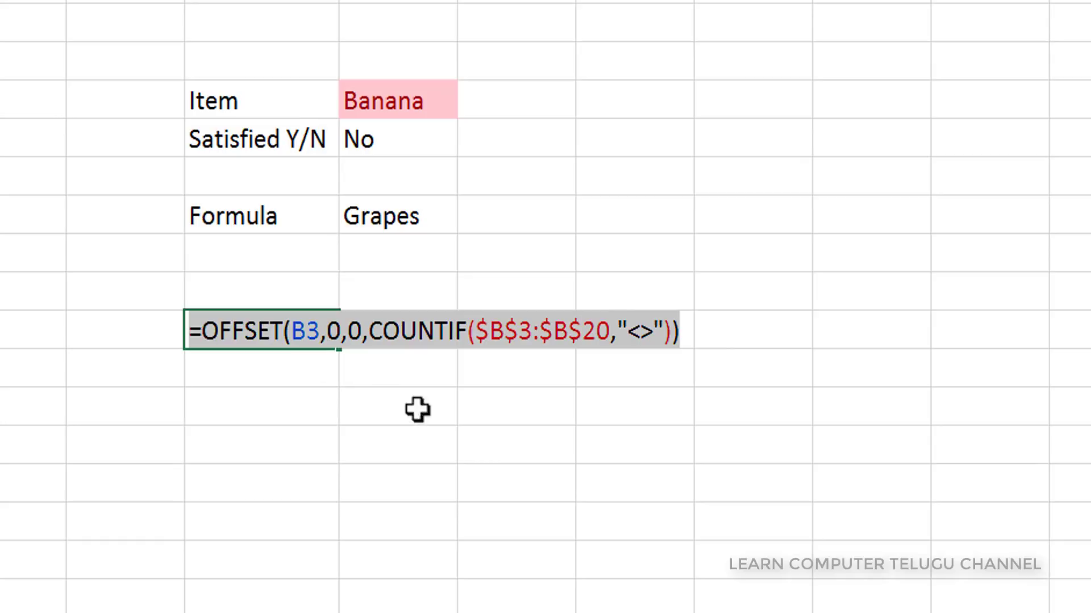
key("BackSpace")
left_click(207, 368)
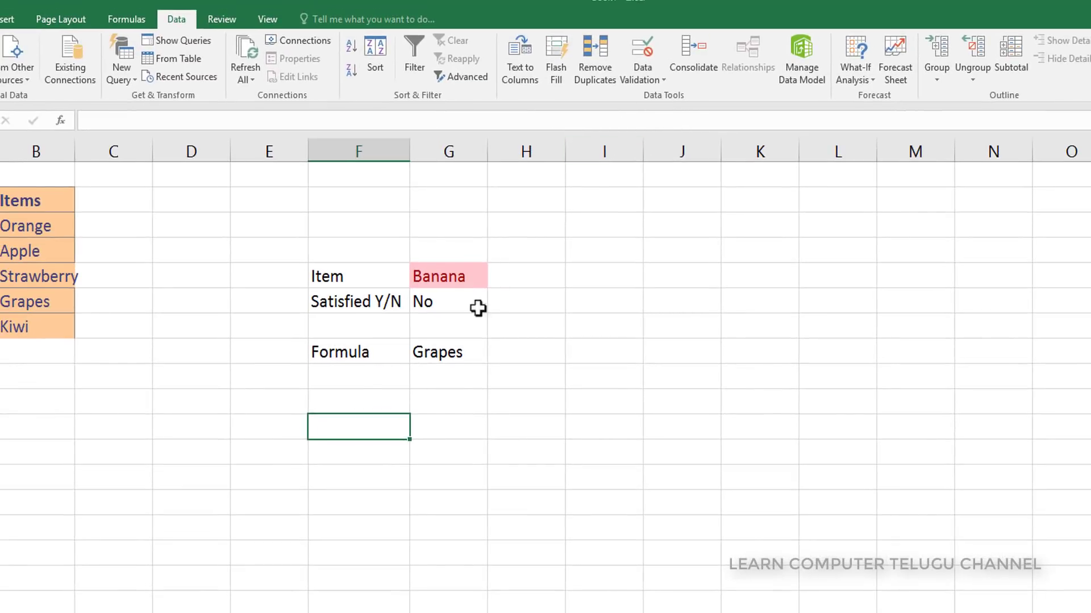
Step: Add a List data validation to cell G10 with the copied OFFSET formula as its source
left_click(436, 426)
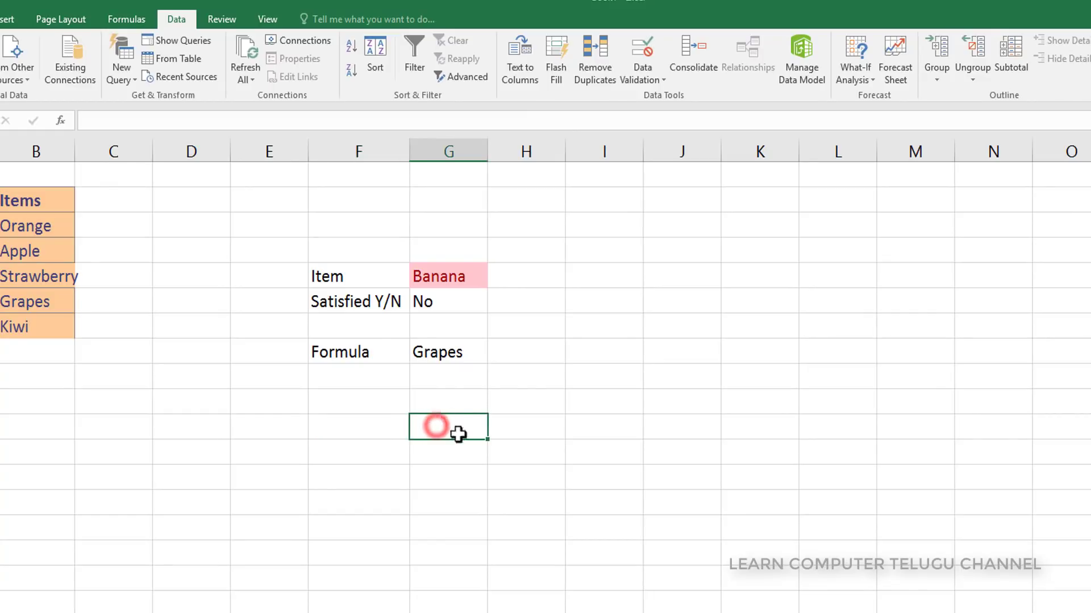
left_click(447, 405)
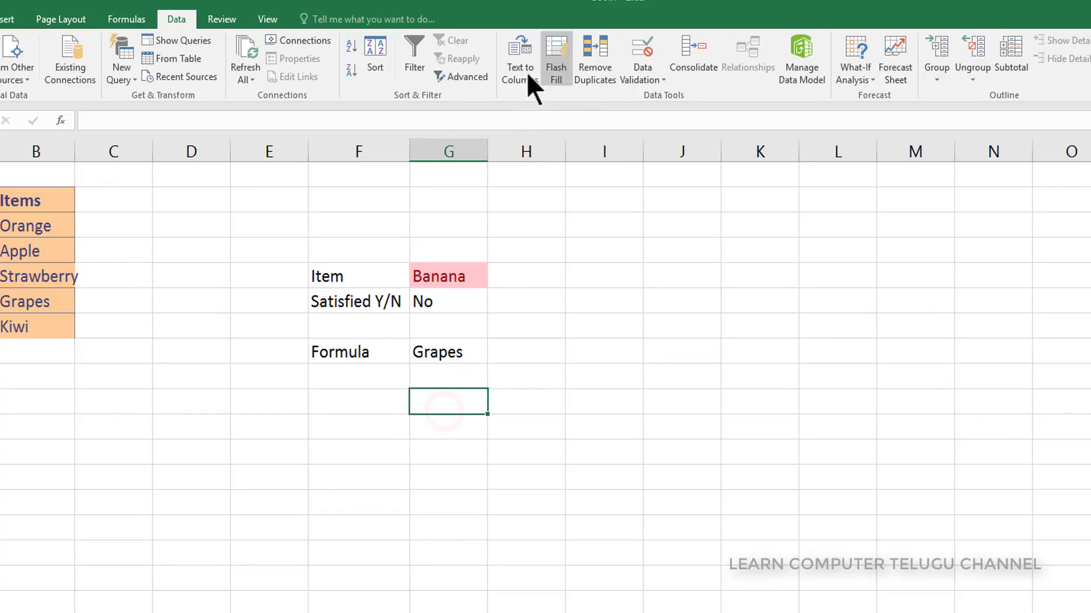
left_click(653, 79)
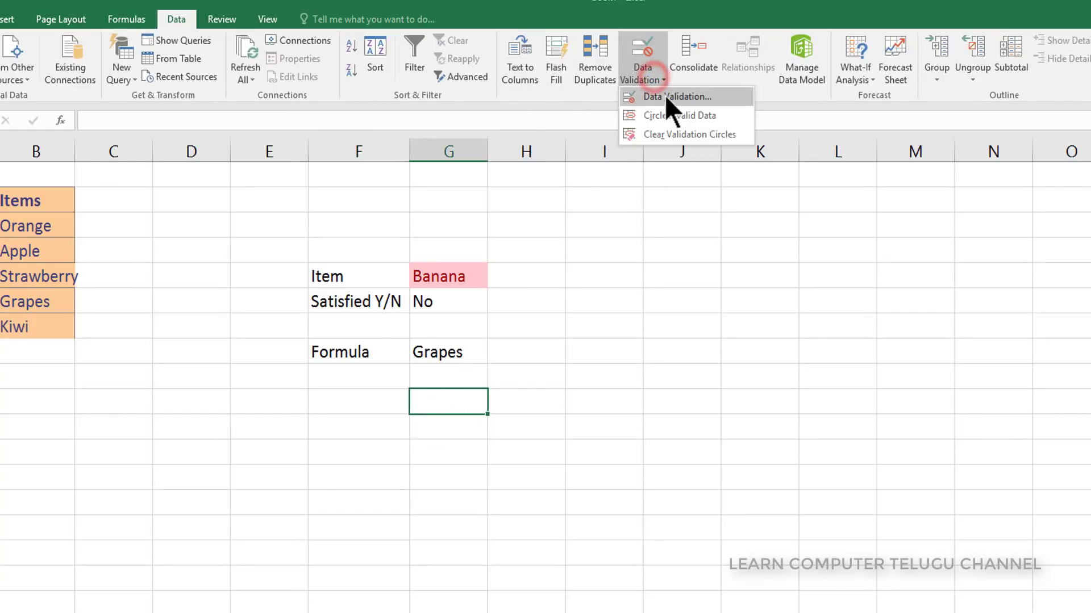
left_click(666, 95)
left_click_drag(393, 229, 726, 228)
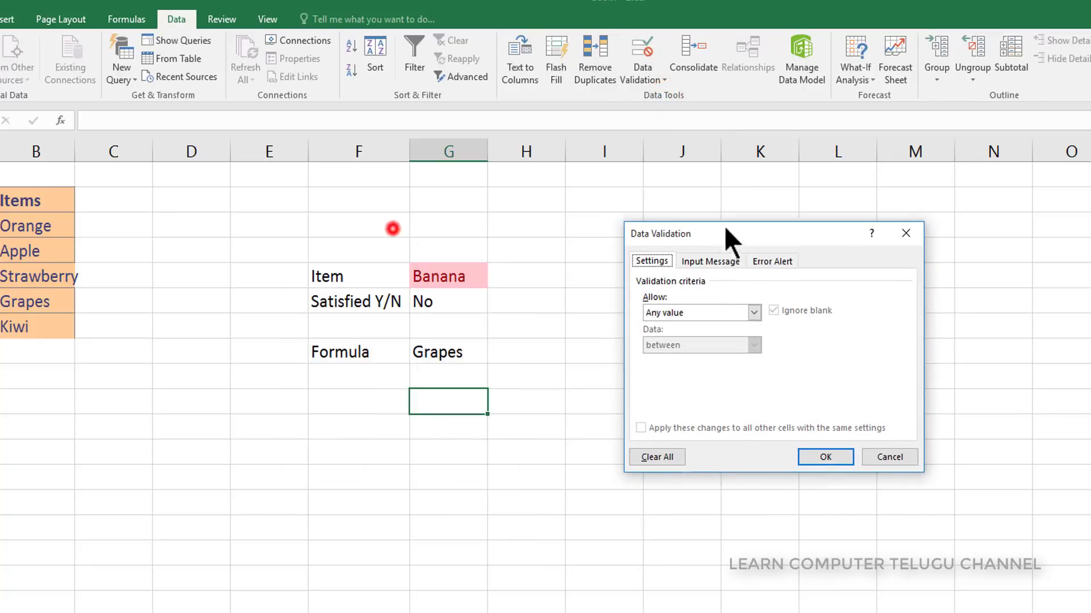
left_click(698, 312)
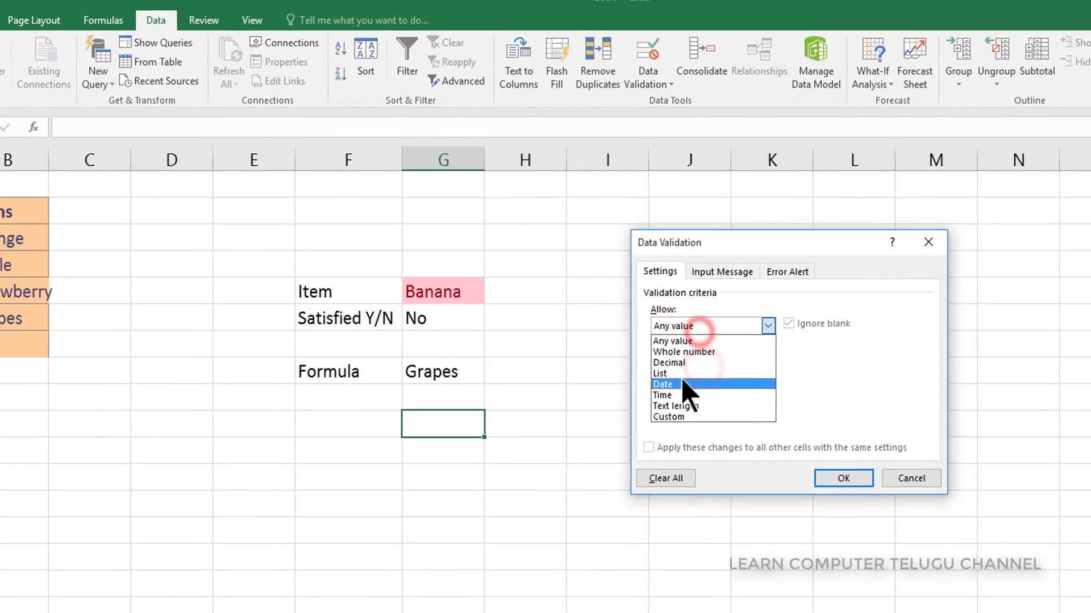
left_click(661, 373)
left_click(680, 394)
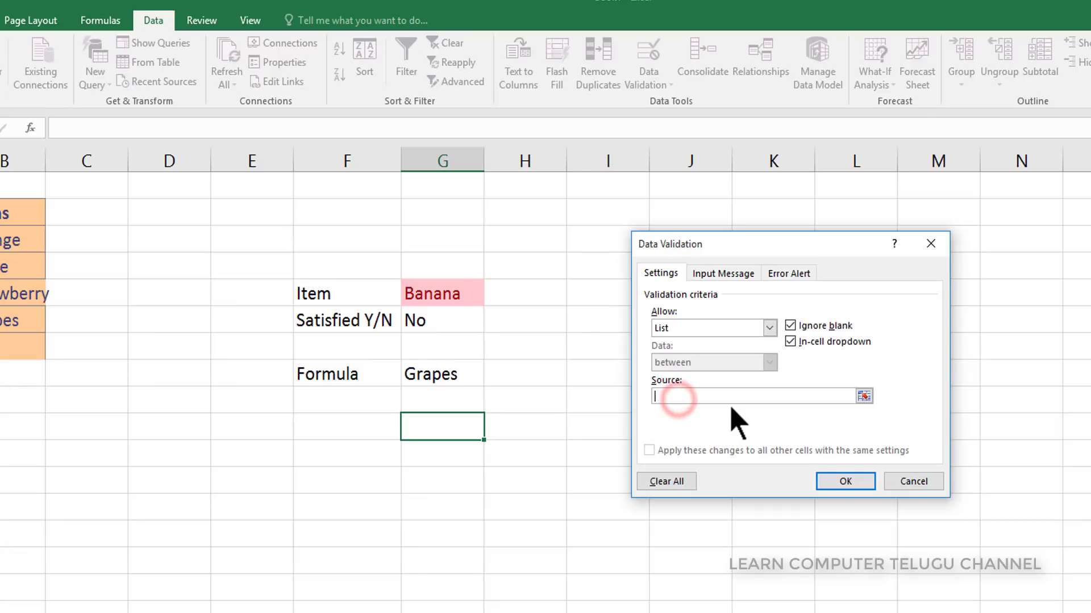
key("ctrl+v")
left_click(853, 481)
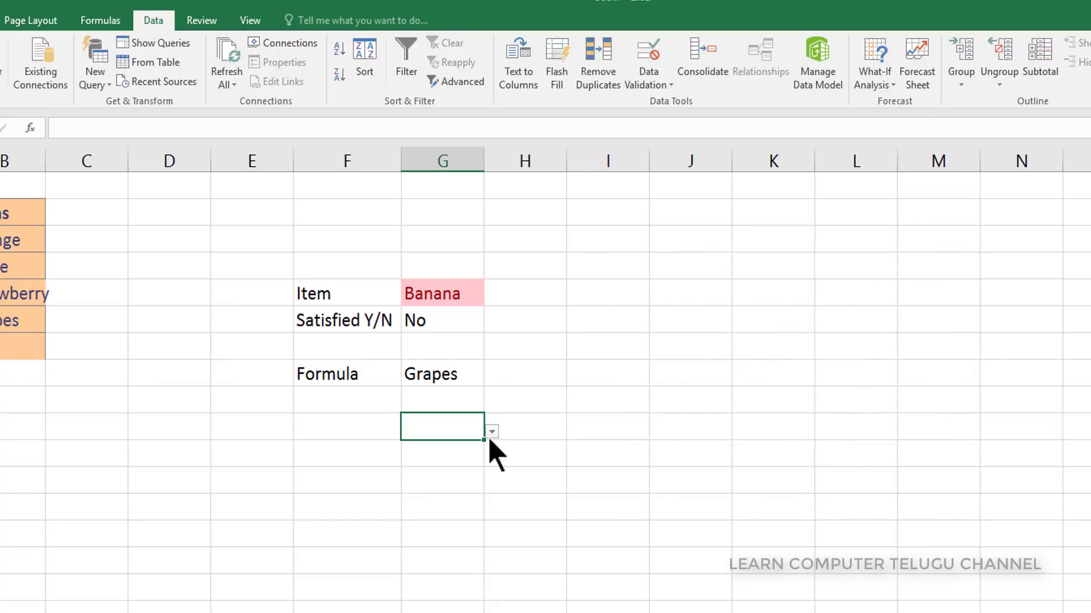
Step: Choose Kiwi from the G10 drop-down and add Pineapple to the Items list in B8
left_click(492, 432)
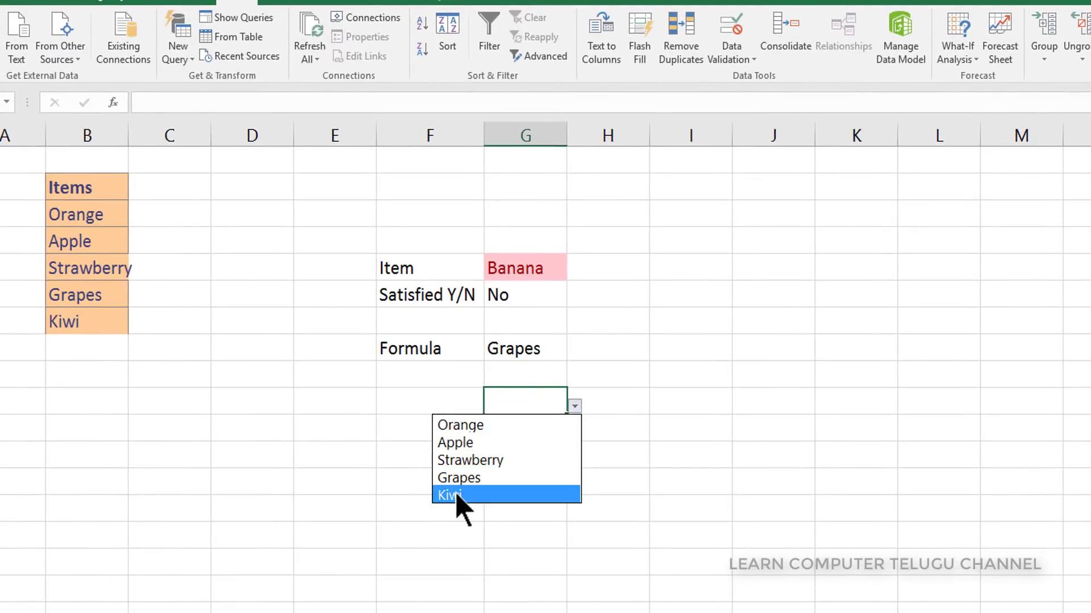
left_click(457, 495)
left_click(79, 353)
type("Pi")
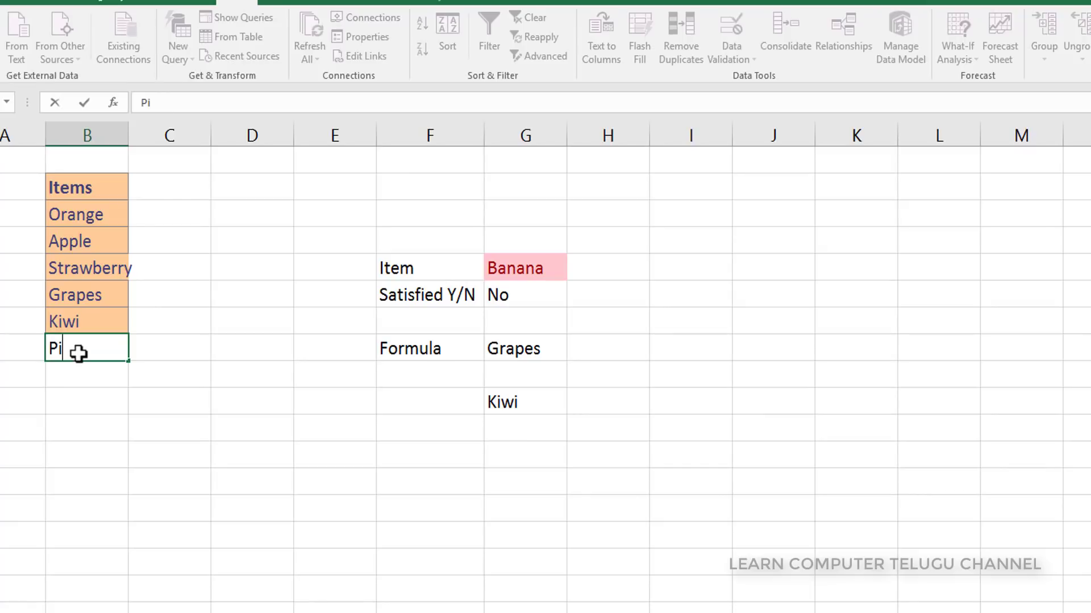
type("neapple")
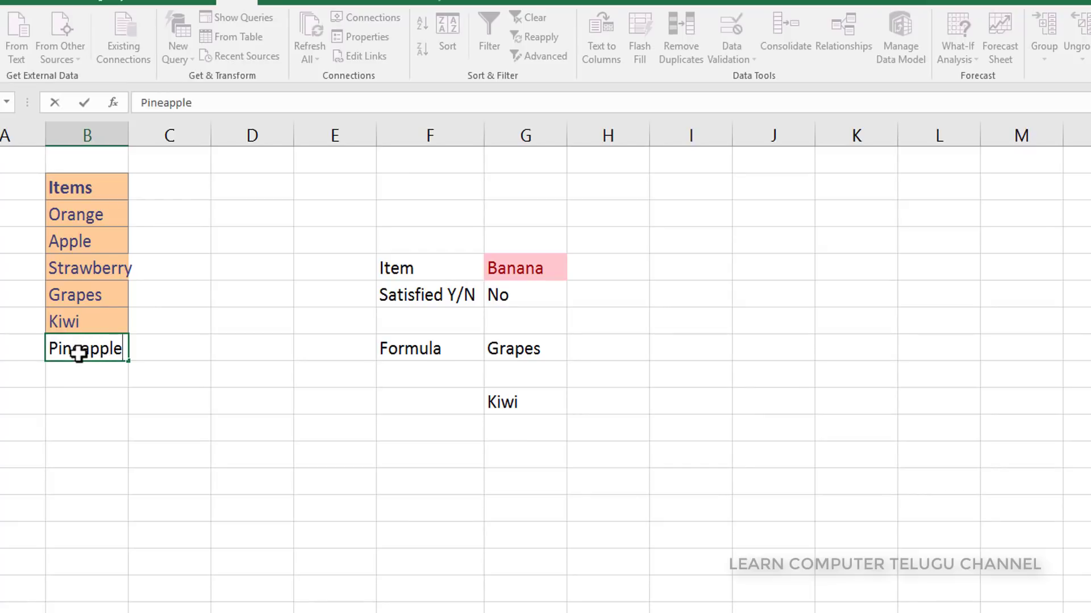
key("Return")
Step: Choose the newly added Pineapple item from the drop-down in cell G10
left_click(529, 398)
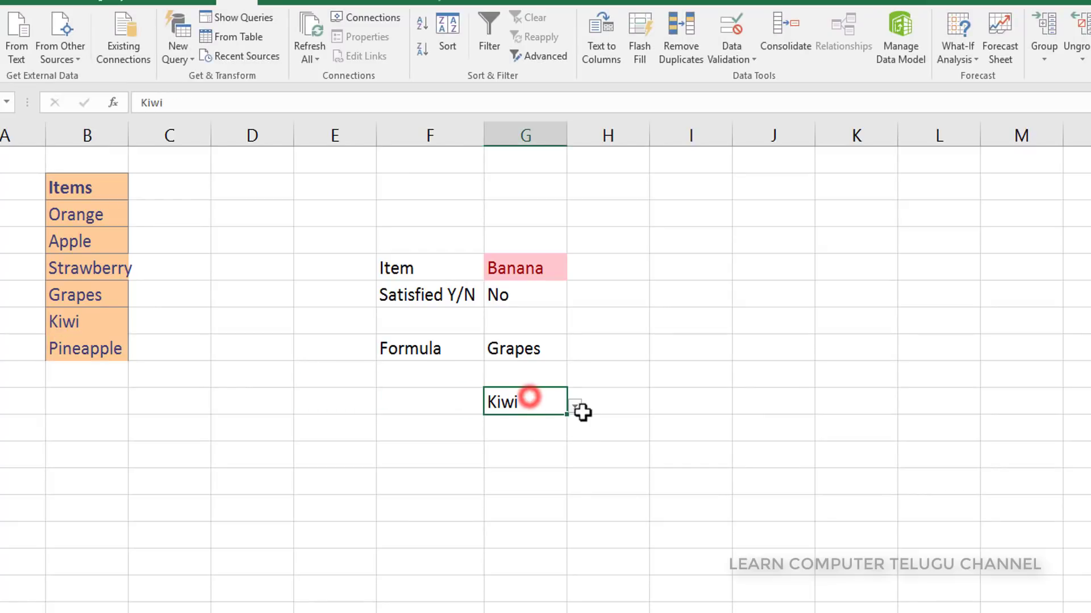
left_click(574, 406)
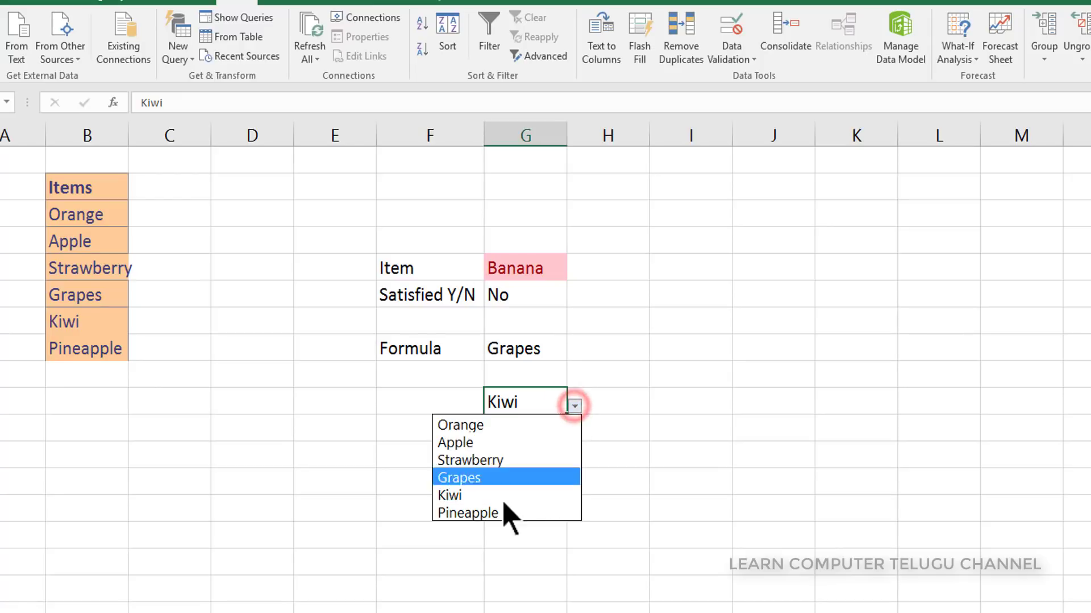
left_click(483, 513)
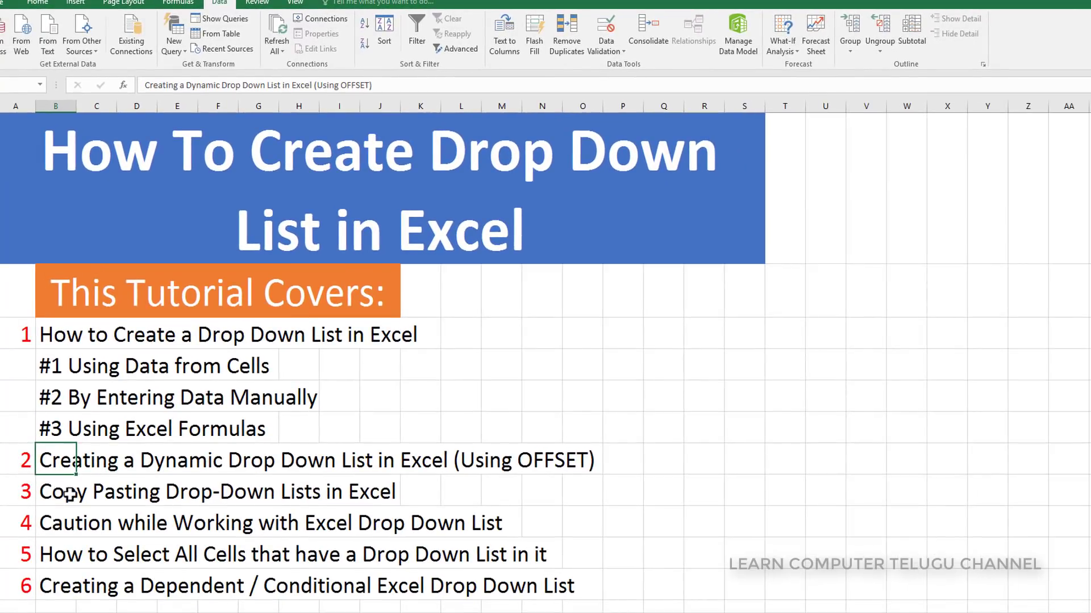
left_click(50, 496)
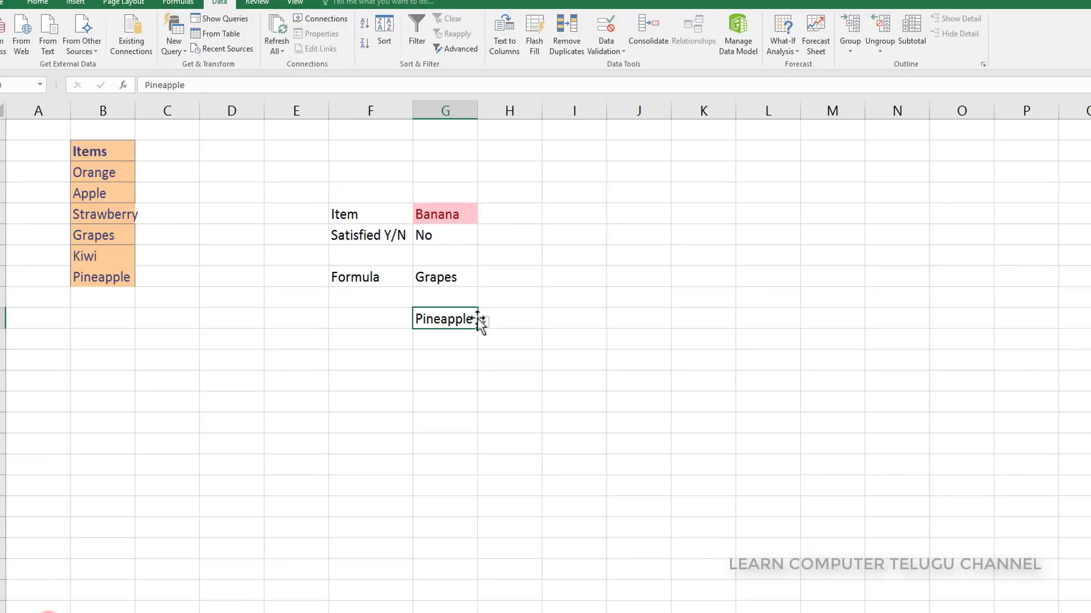
left_click(462, 360)
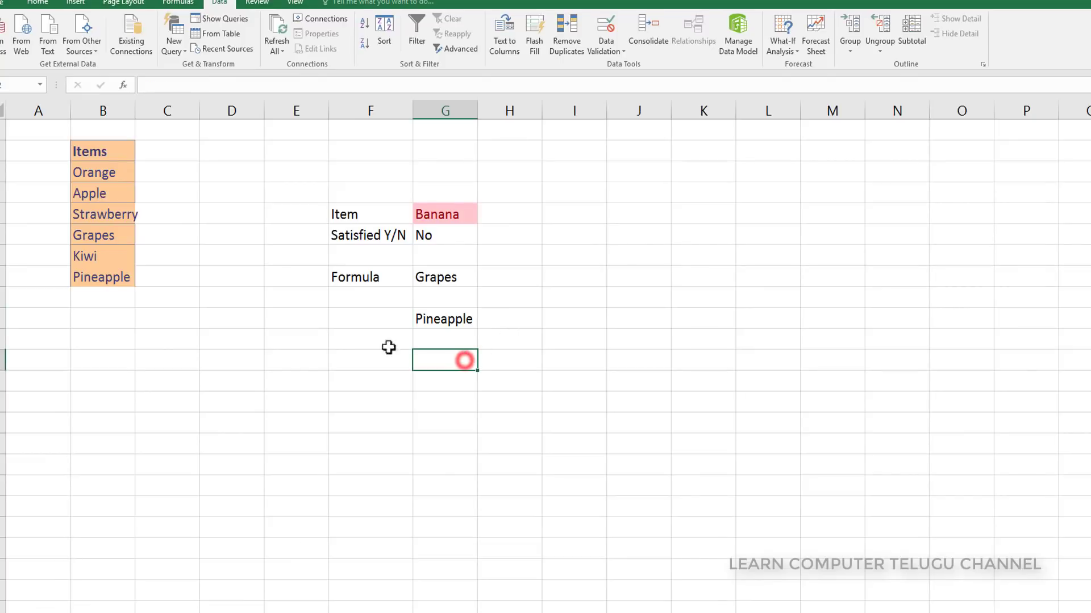
left_click(390, 341)
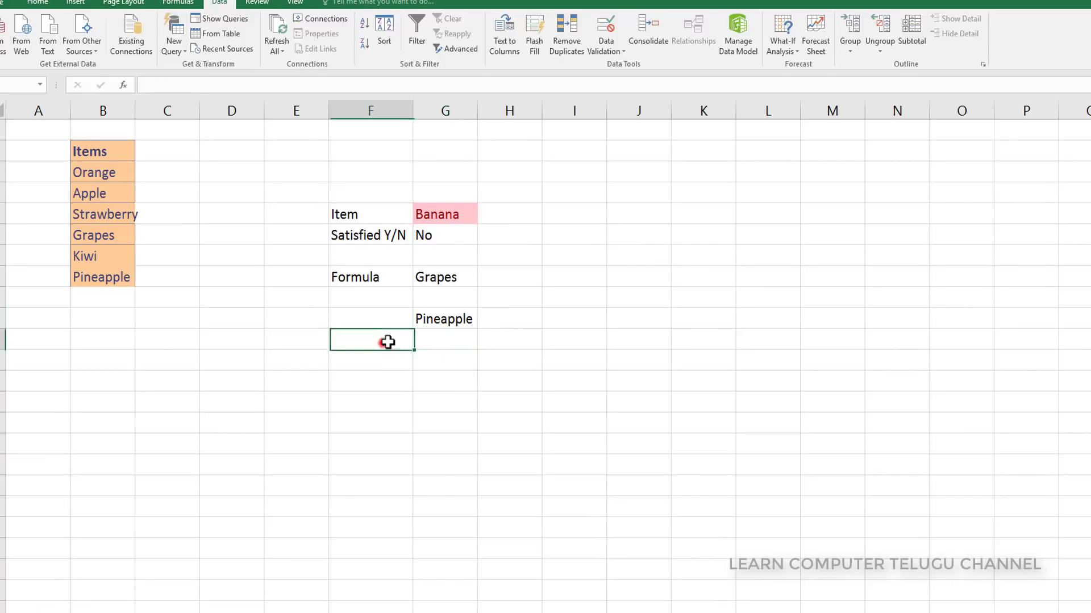
Step: Copy the drop-down cell G10 and paste it into cell J10
left_click(445, 319)
key("ctrl+c")
key("Right")
key("Right")
key("Right")
key("ctrl+v")
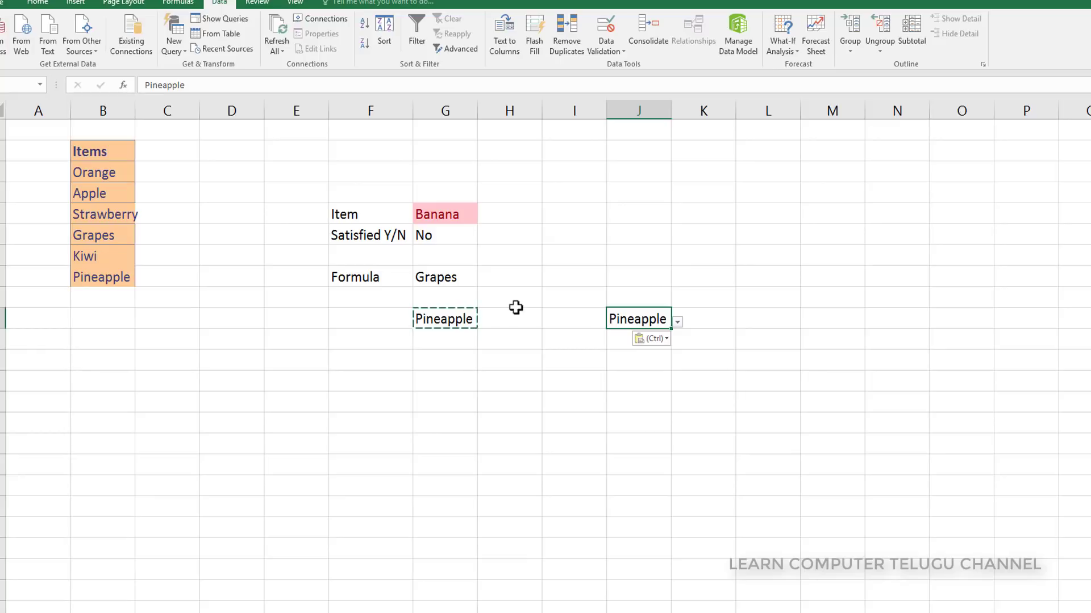
Step: Copy the Item drop-down cell G5 with its formatting into cell I5
left_click(436, 218)
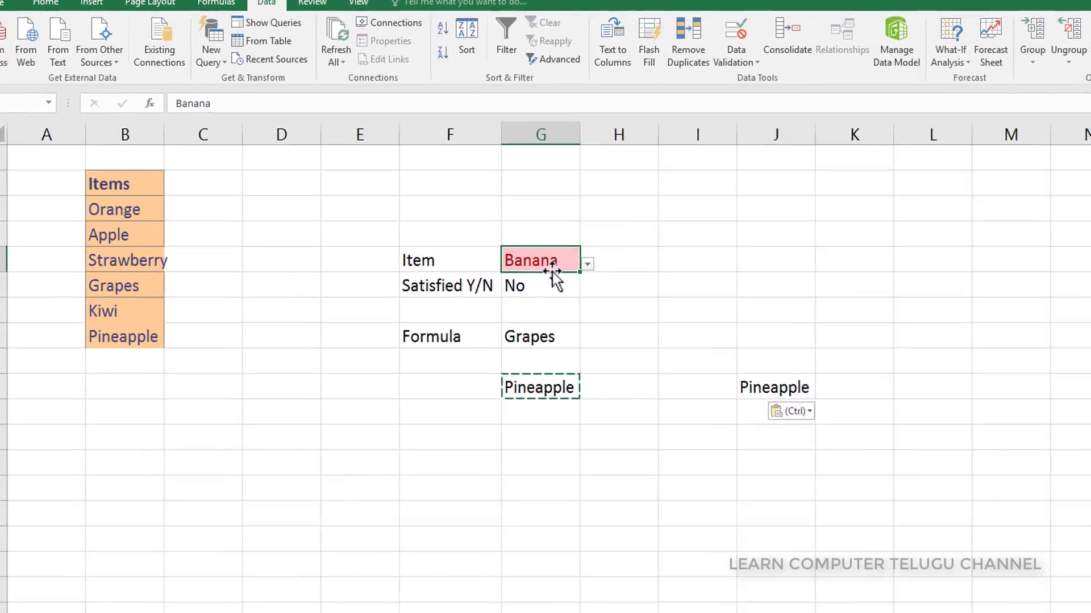
key("ctrl+c")
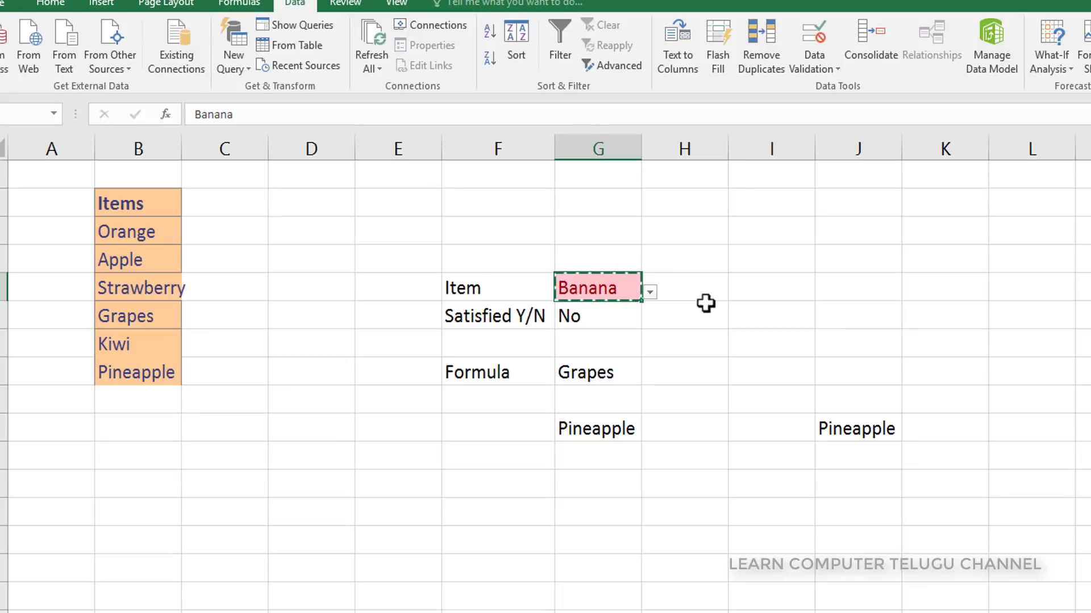
left_click(762, 292)
key("ctrl+v")
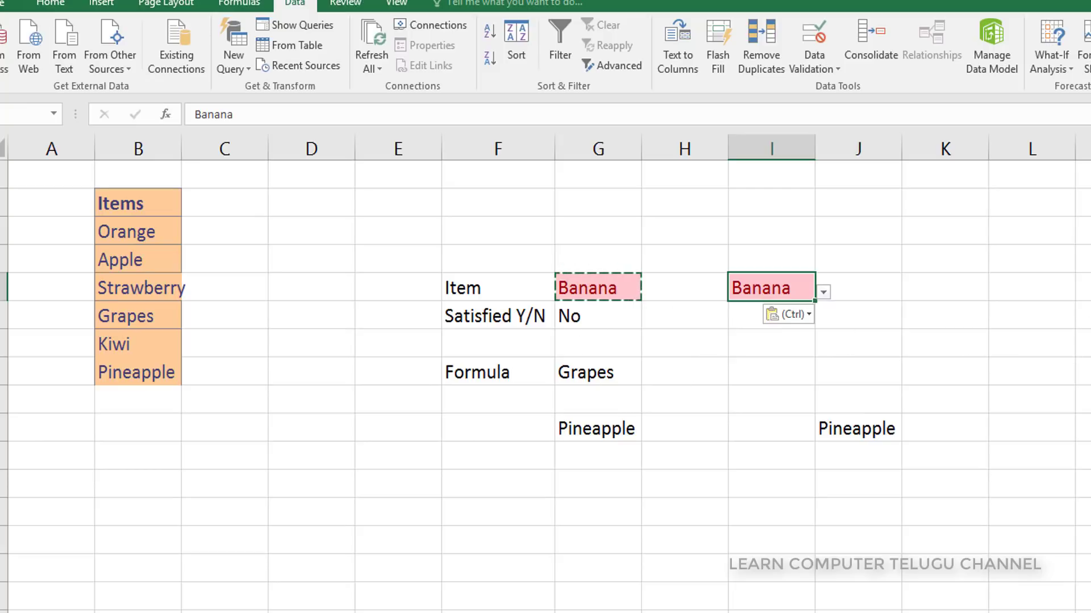
left_click(1085, 315)
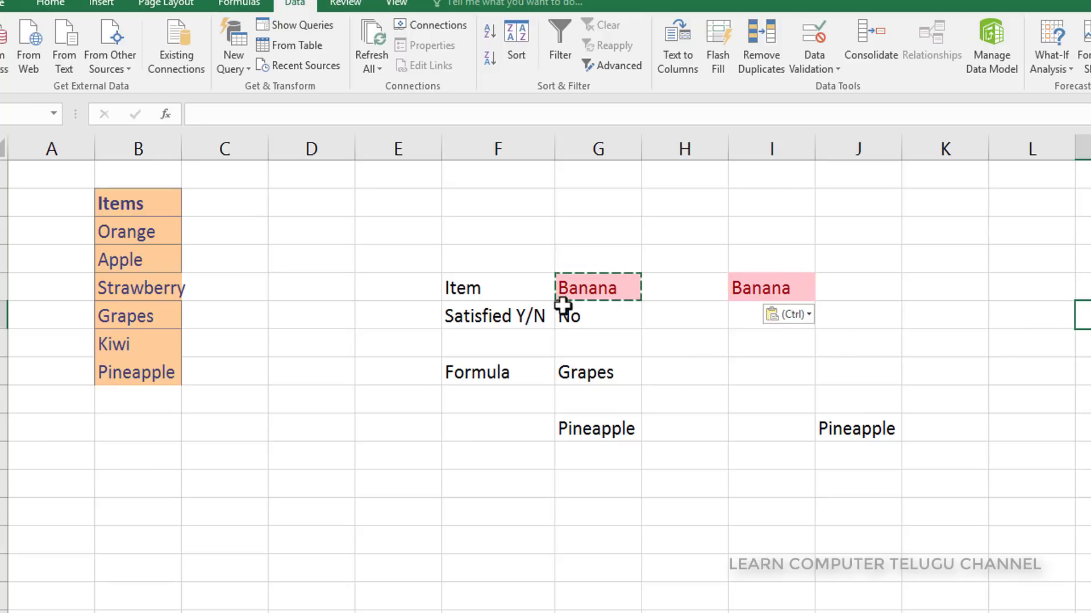
left_click(578, 294)
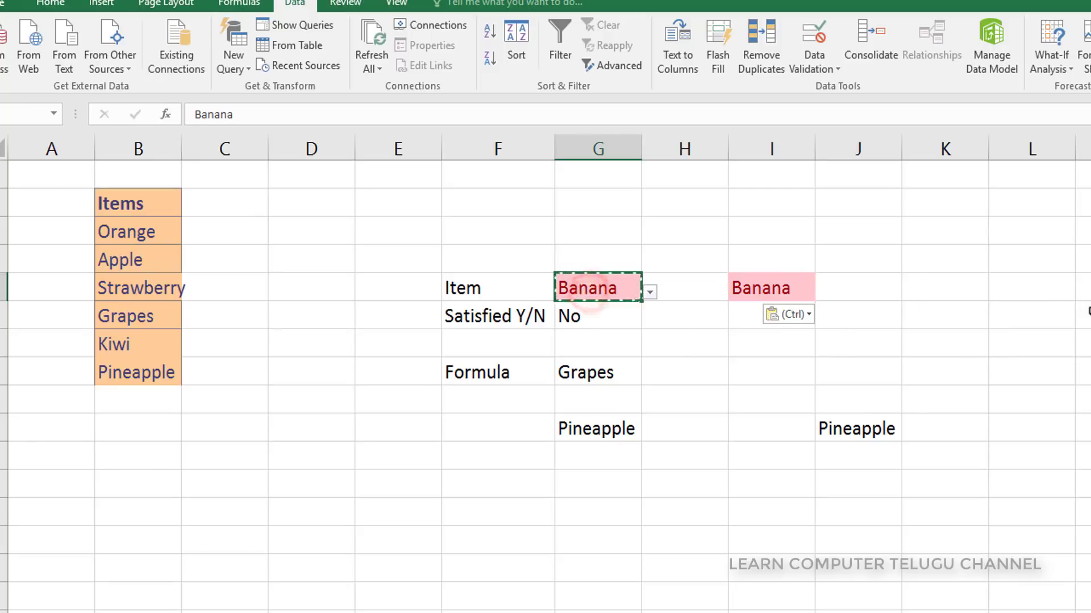
left_click(1086, 313)
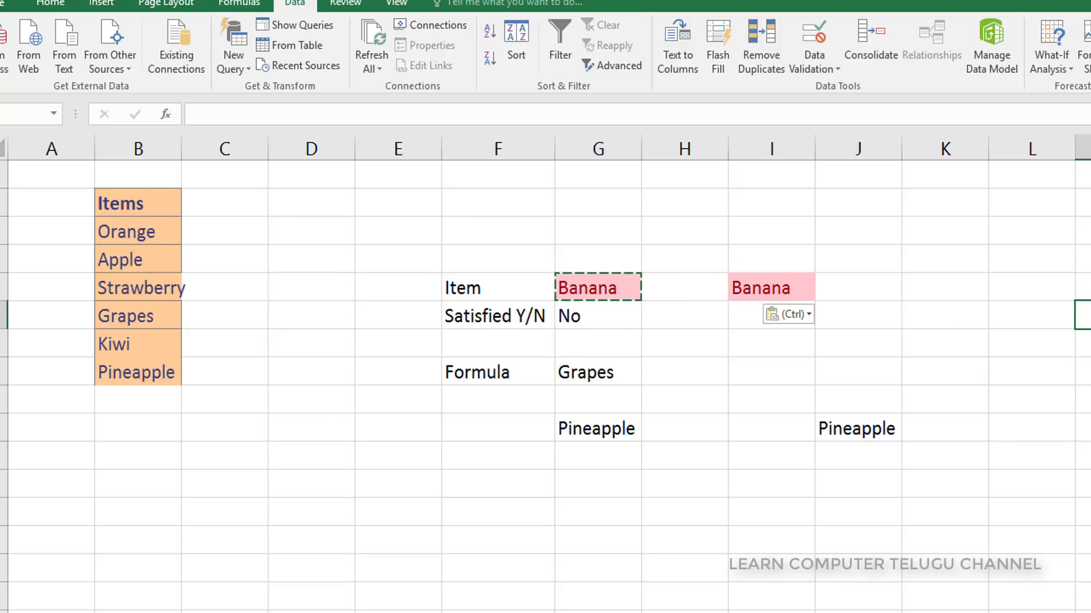
left_click(681, 334)
Step: Paste only the validation of the copied cell G5 into cell K5 using Paste Special
left_click(604, 288)
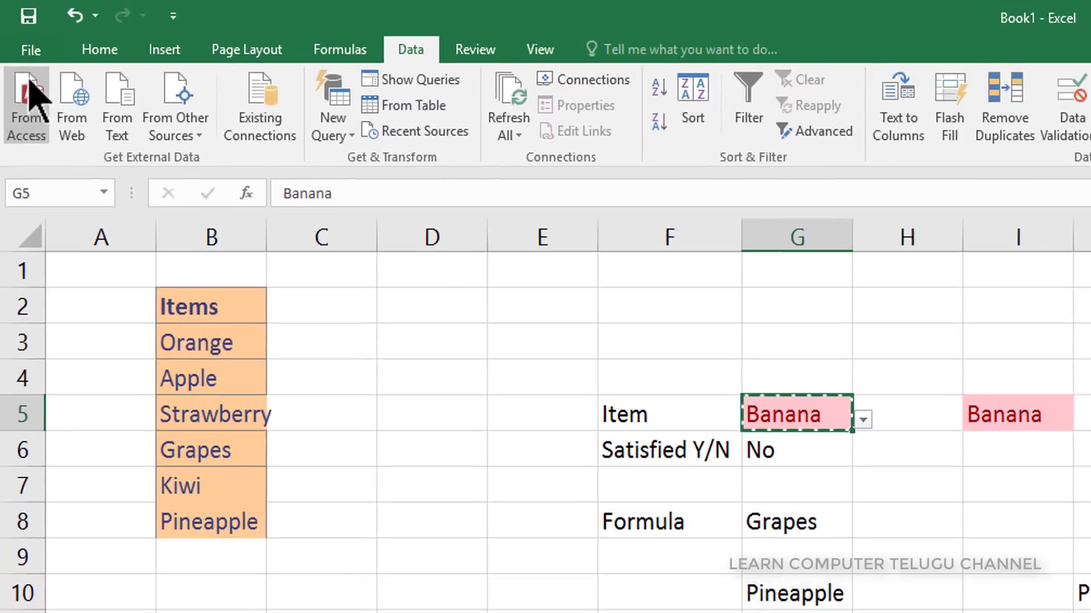
left_click(40, 2)
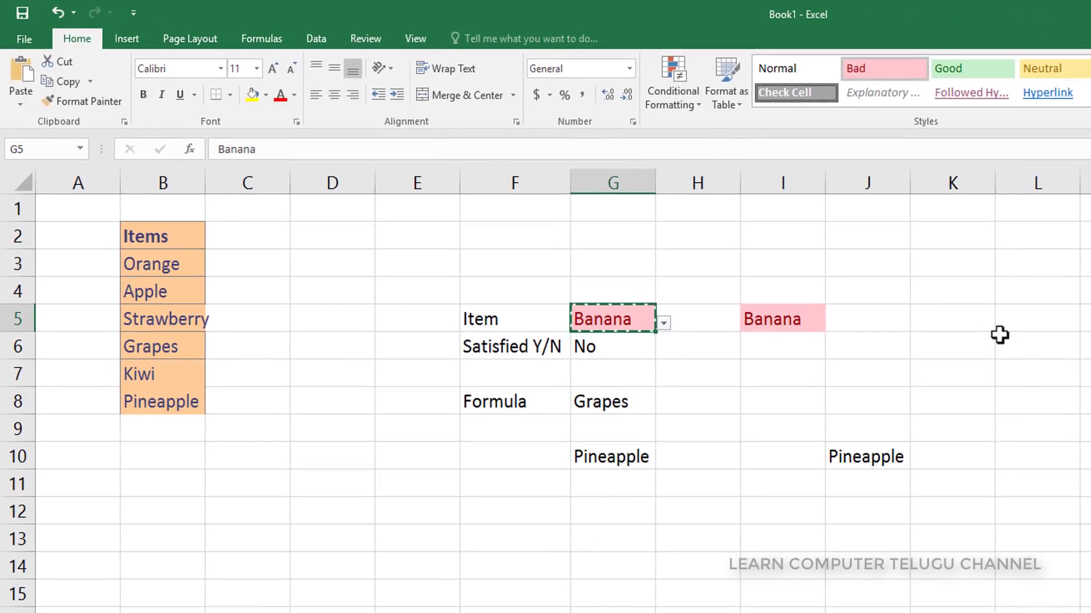
left_click(957, 317)
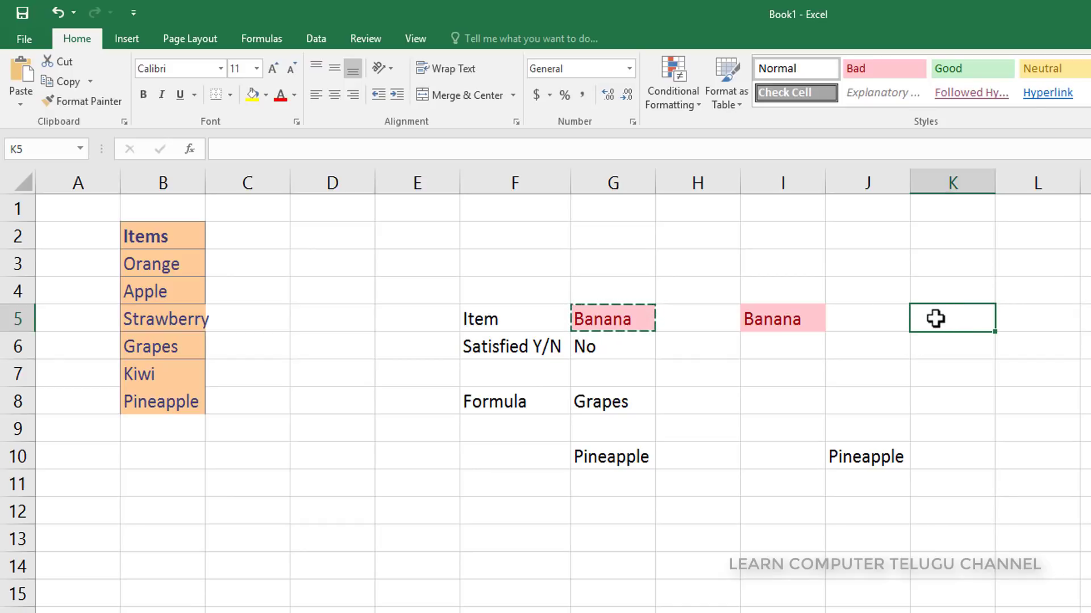
left_click(21, 104)
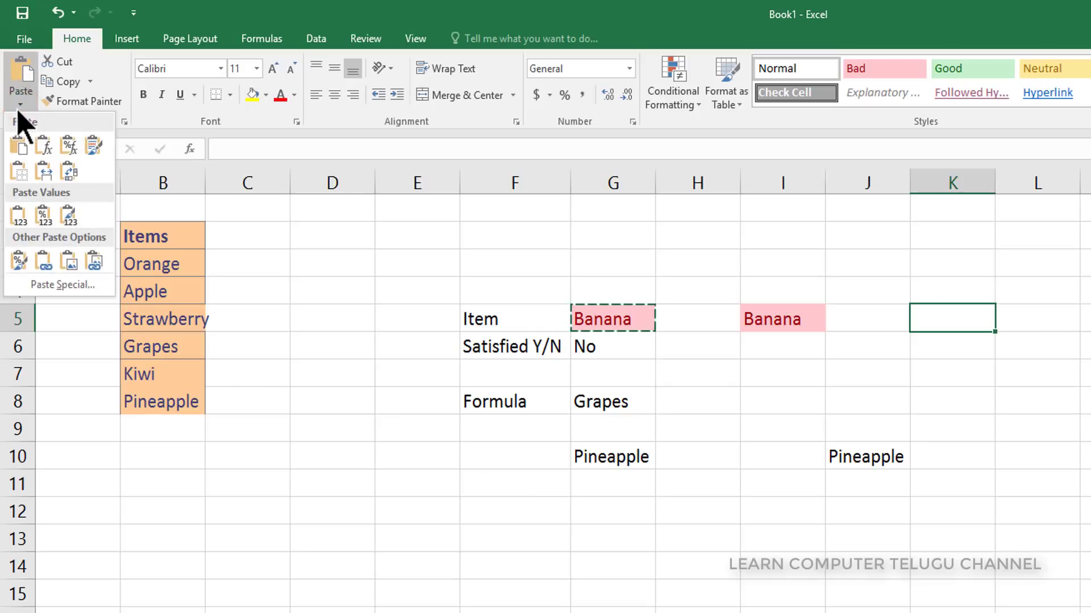
left_click(41, 286)
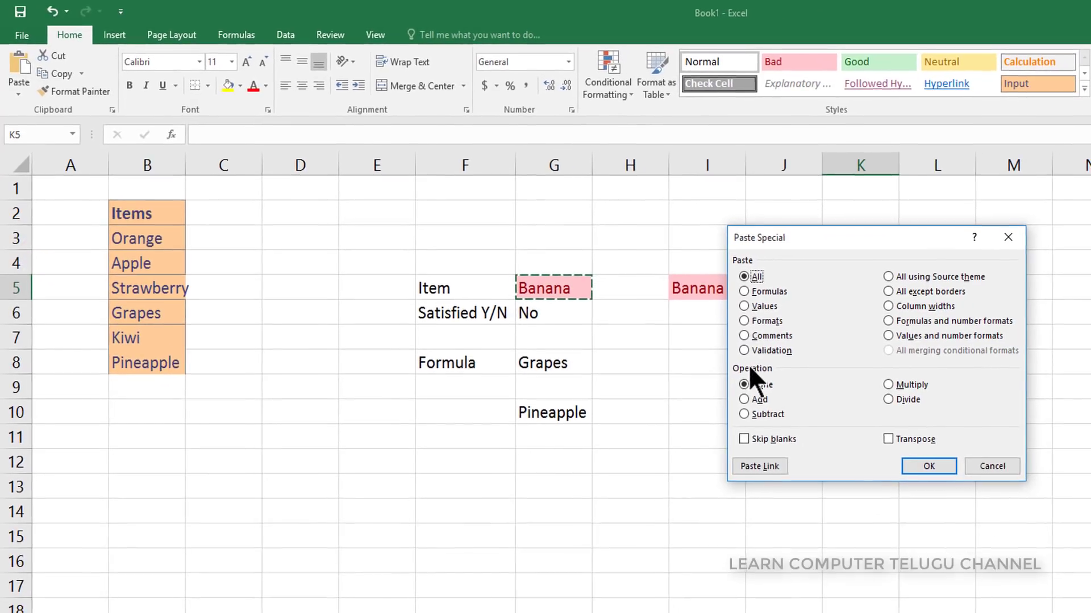
left_click(745, 350)
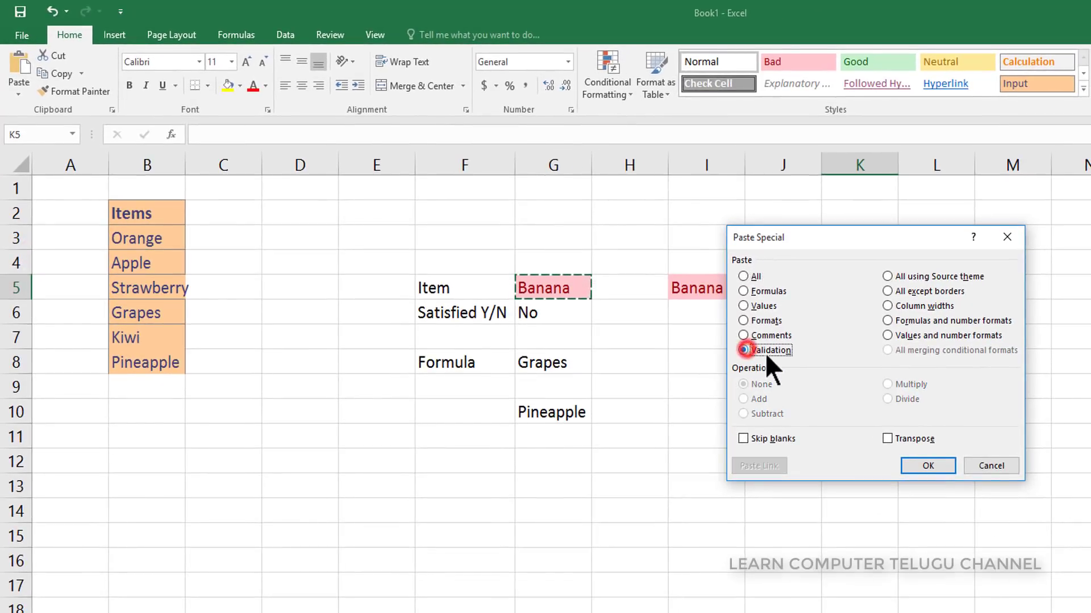
left_click(906, 468)
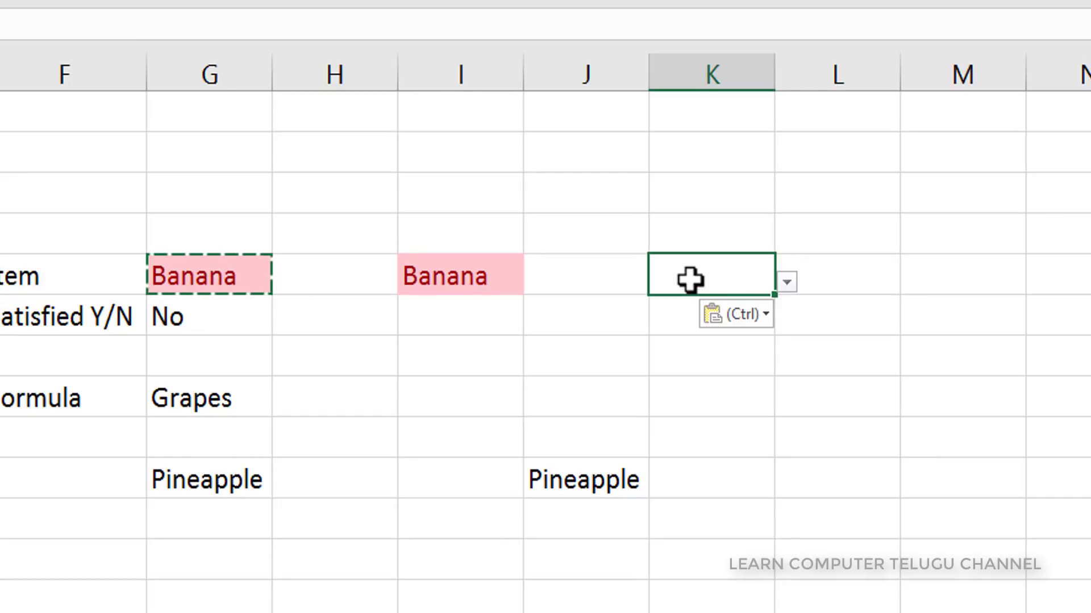
Step: Test the K5 drop-down by choosing Apple and switching the selection to Strawberry
left_click(786, 282)
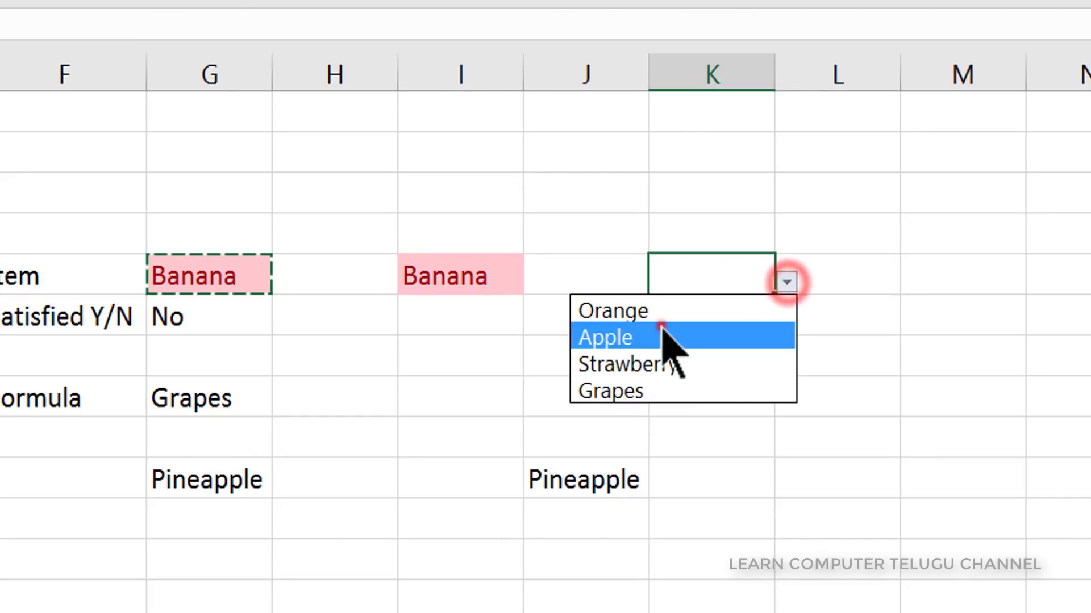
left_click(662, 338)
left_click(782, 281)
left_click(653, 364)
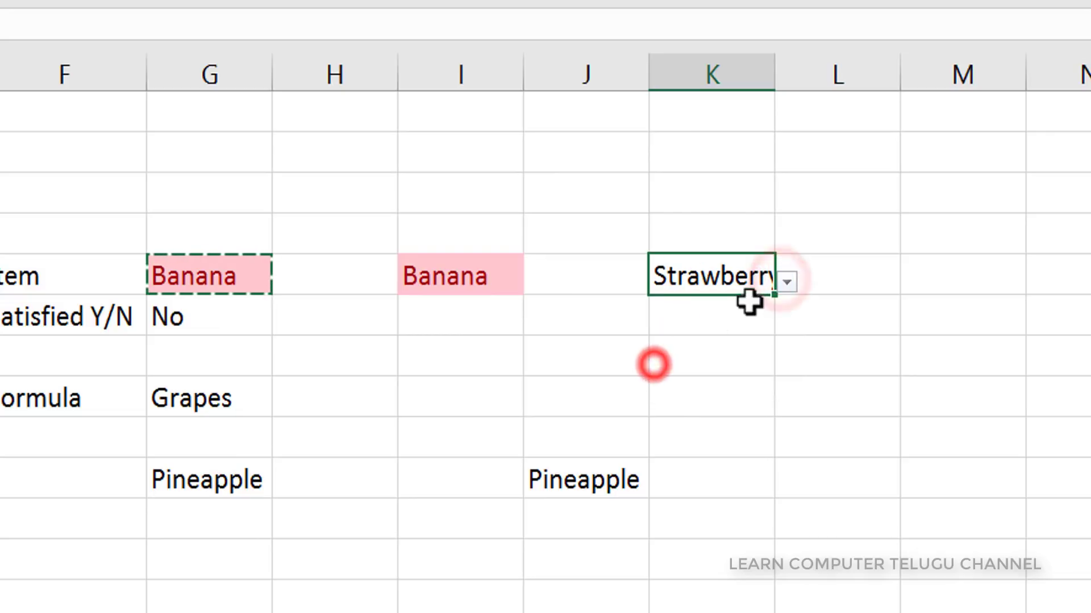